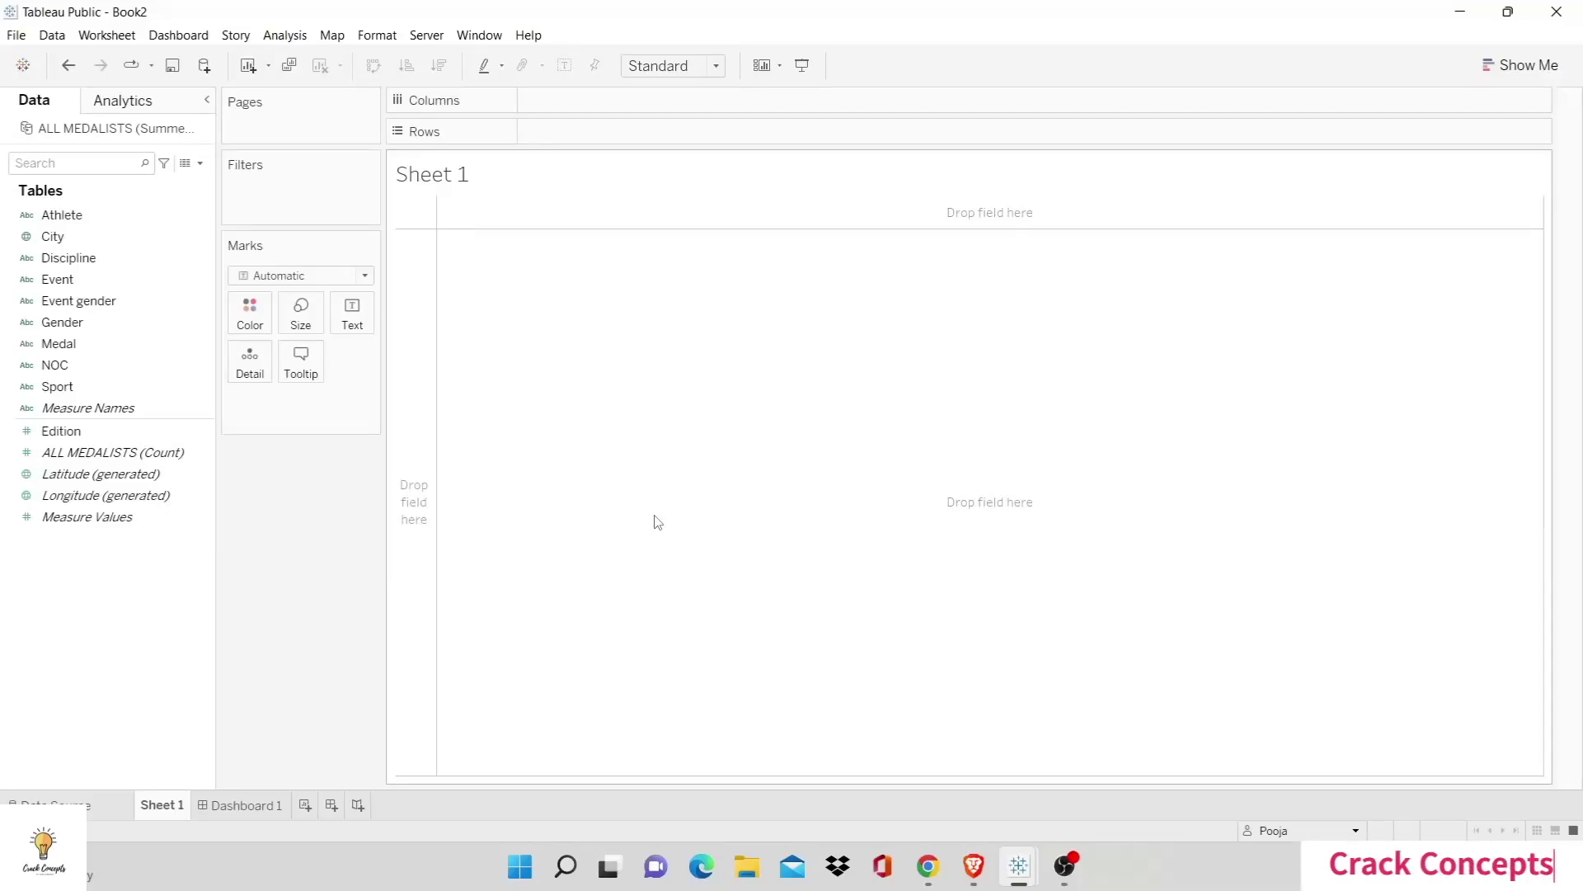
Step: Discard the unused dashboard, then chart NOC on Rows against the medalist count
key("ctrl+z")
left_click_drag(98, 365, 667, 146)
left_click(97, 345)
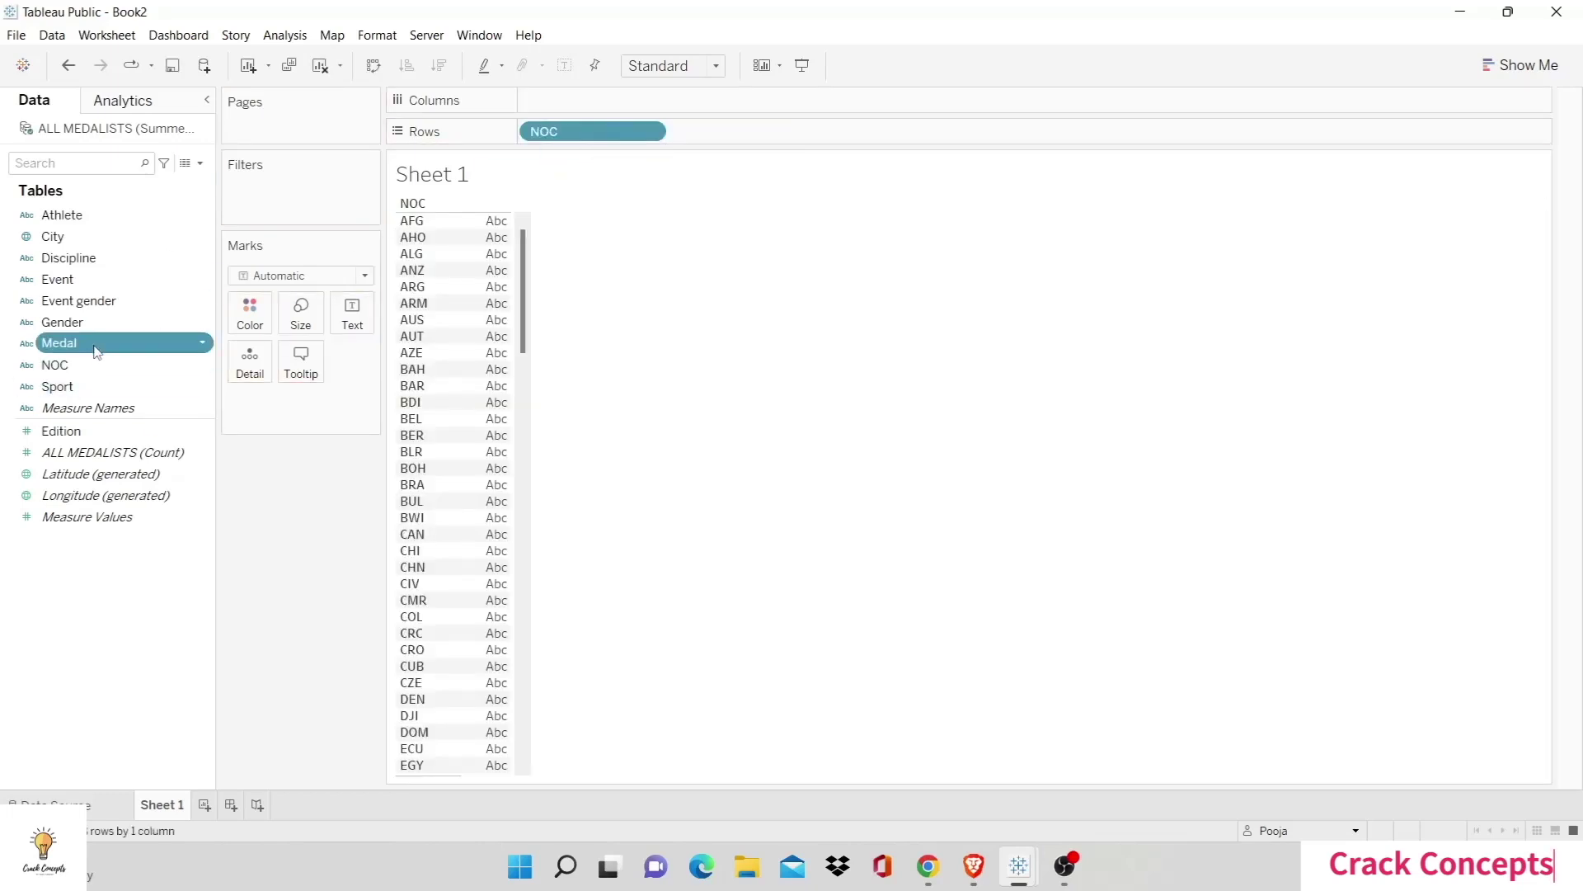
left_click(95, 451)
left_click_drag(95, 450, 352, 317)
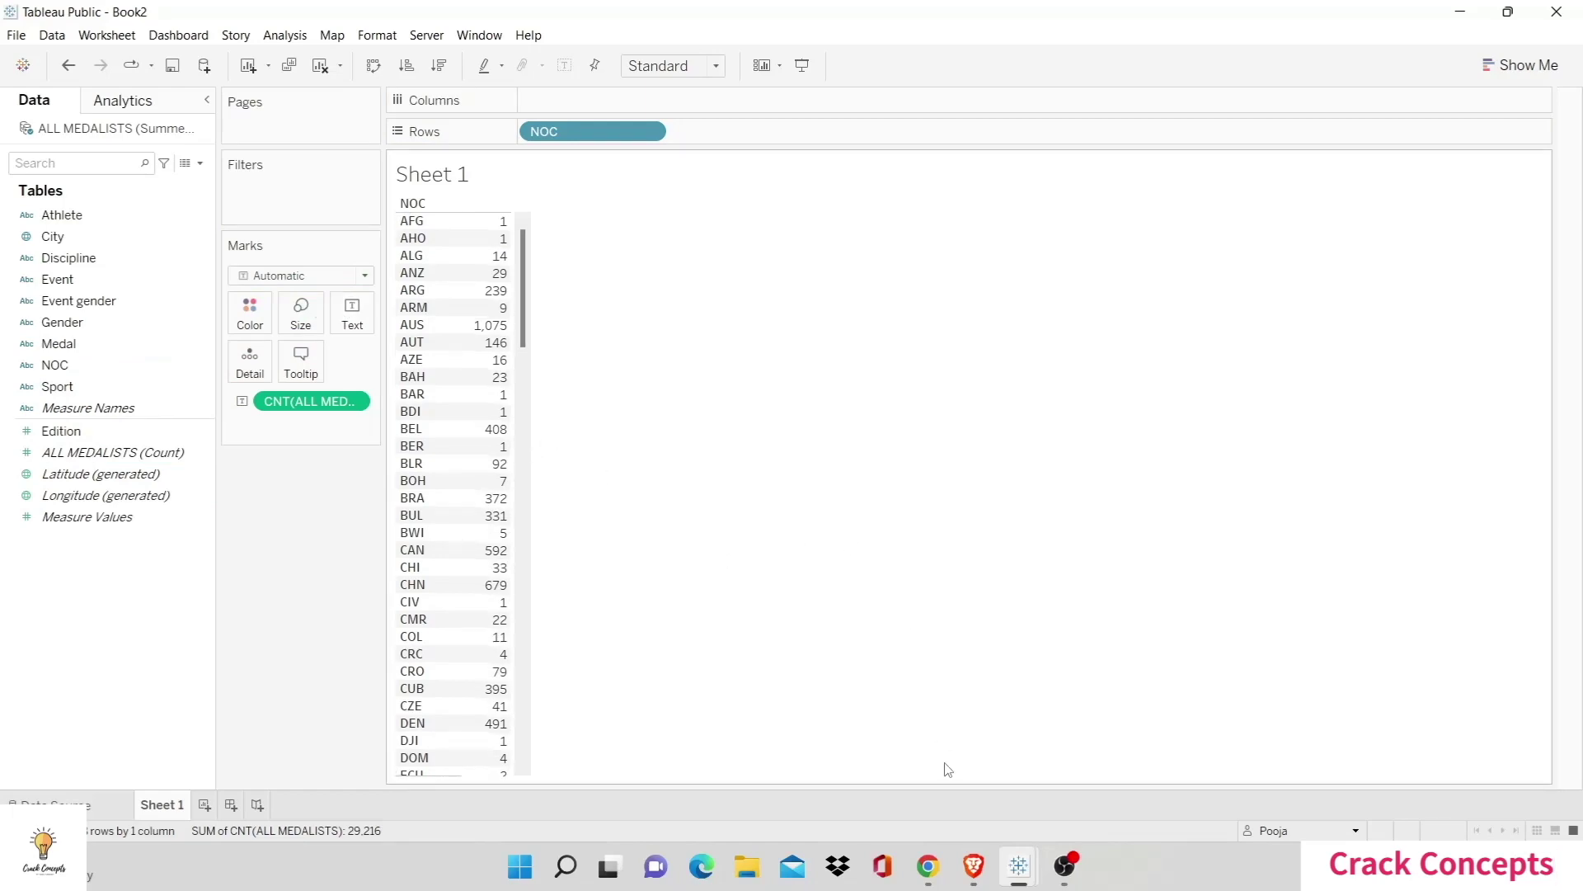
Step: Browse the sample data page in the browser, then return to the Tableau workbook
left_click(938, 882)
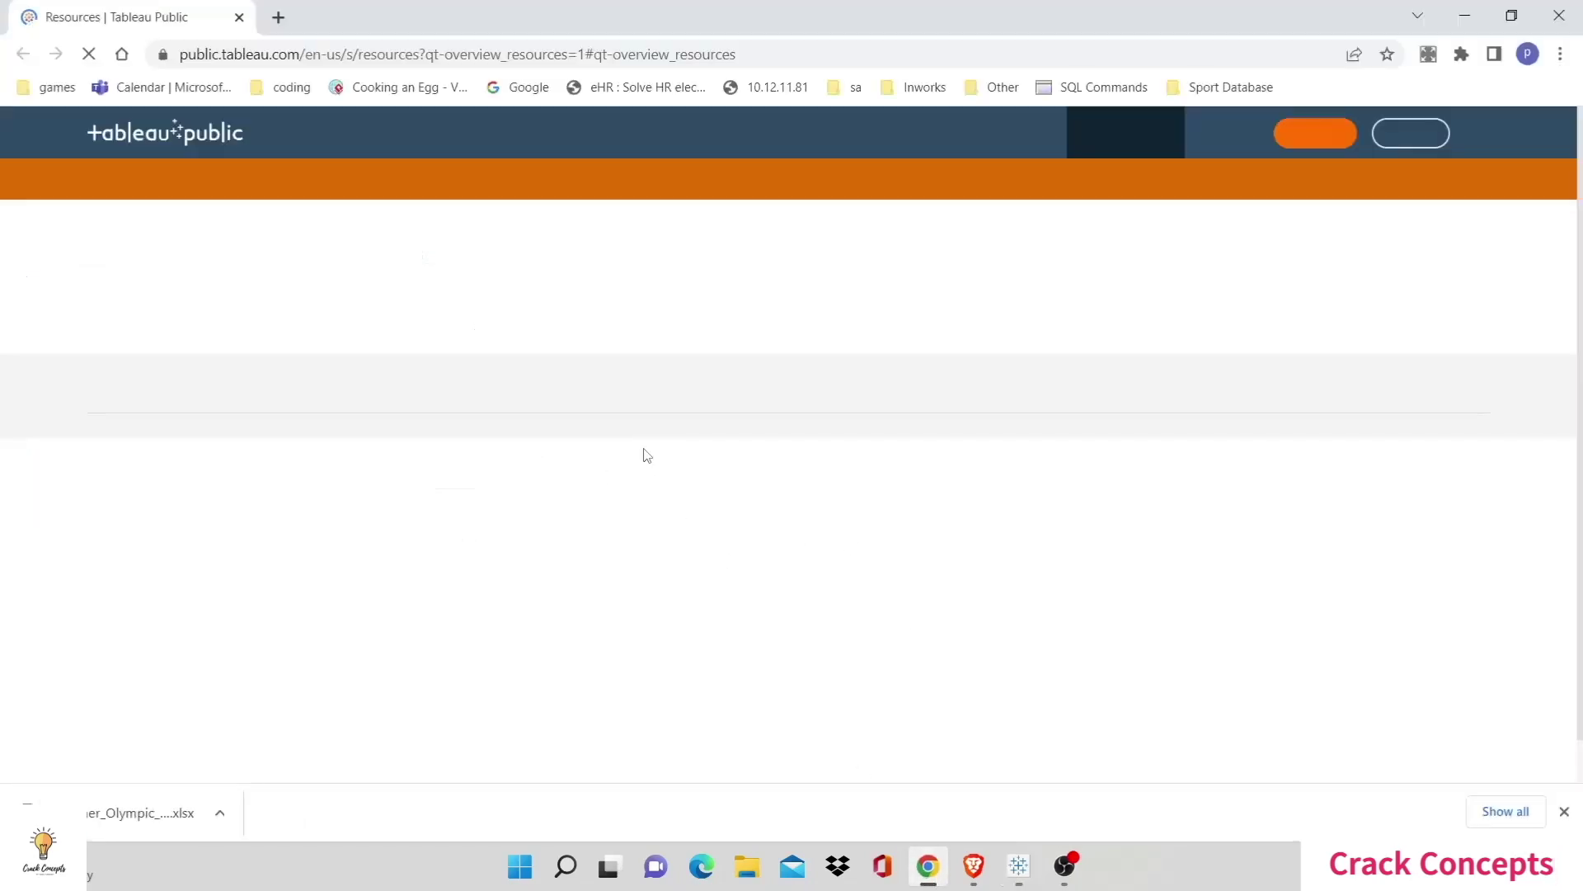
scroll(454, 314, "down", 3)
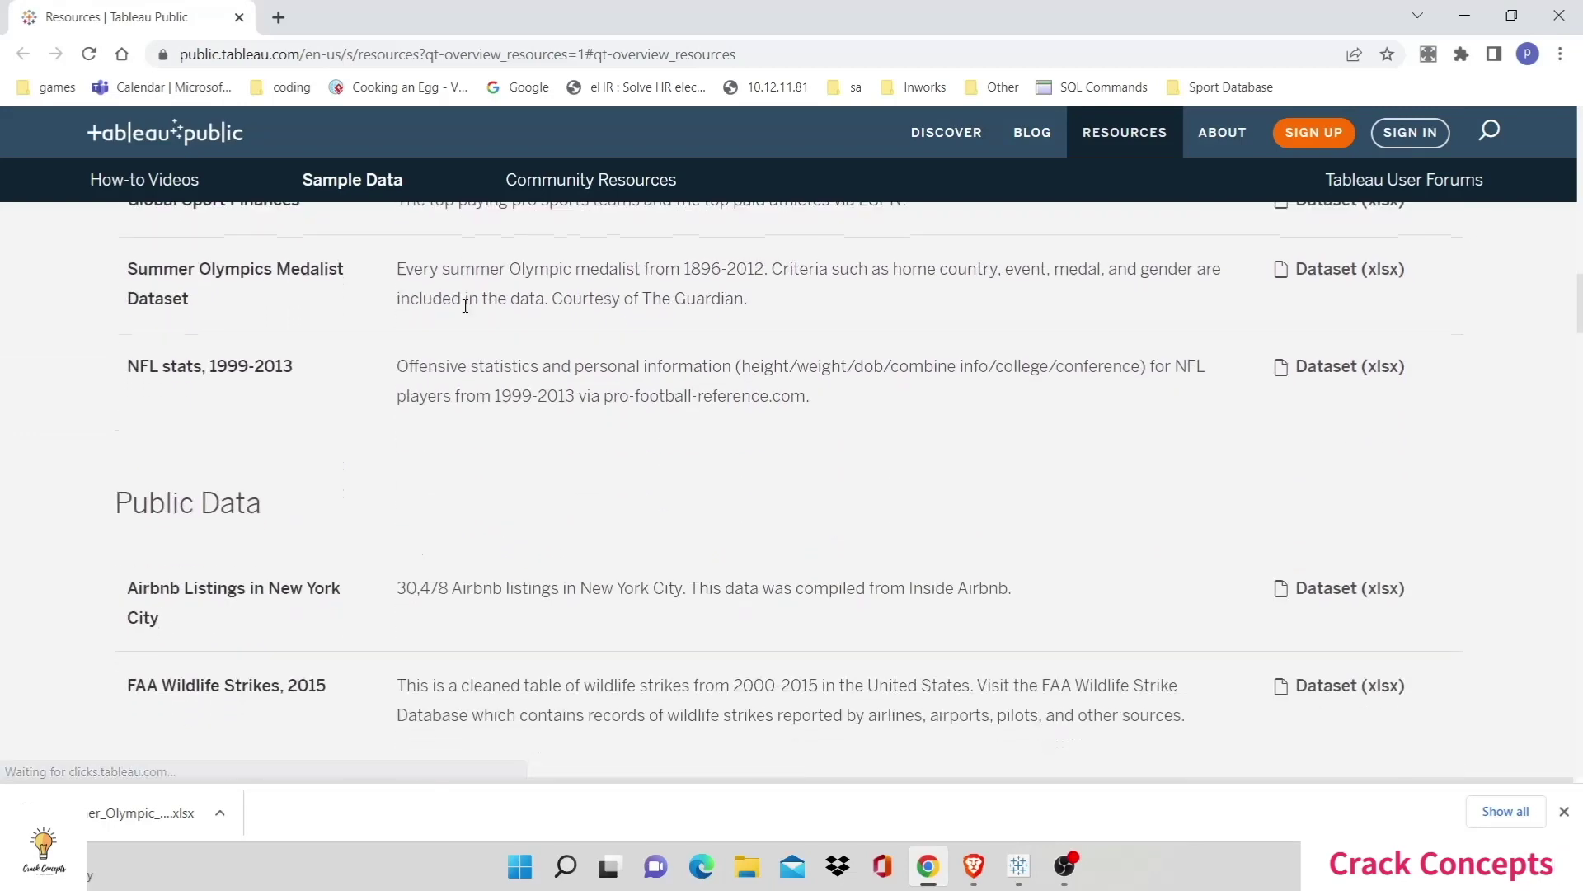
scroll(388, 561, "up", 5)
scroll(385, 561, "down", 1)
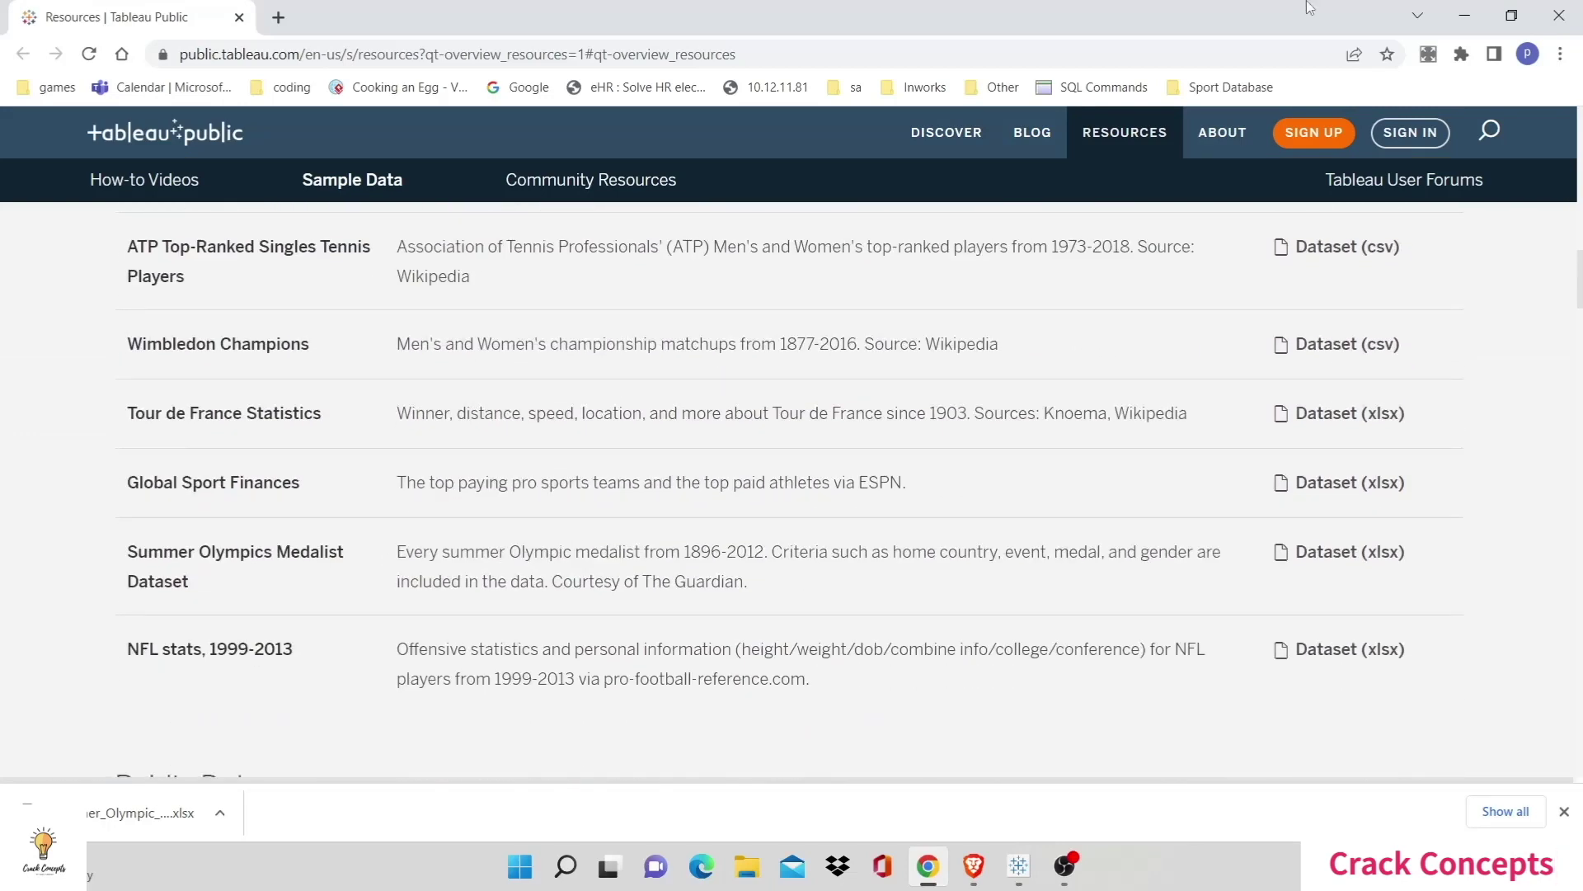
key("alt+Tab")
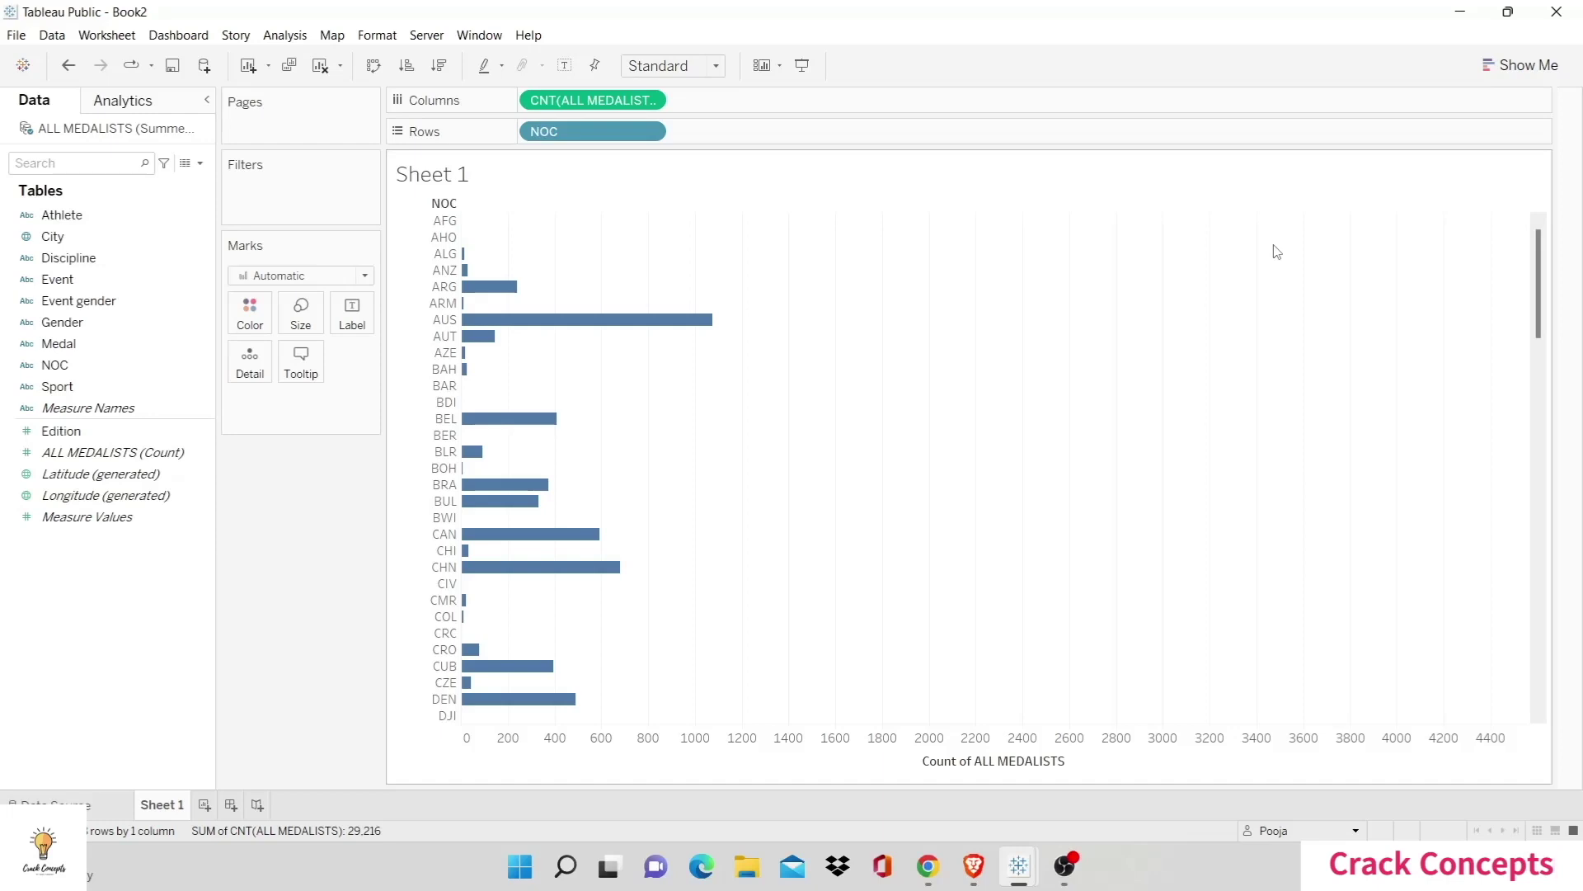
Step: Clear Sheet 1, removing the NOC bar chart and all its fields
left_click(318, 70)
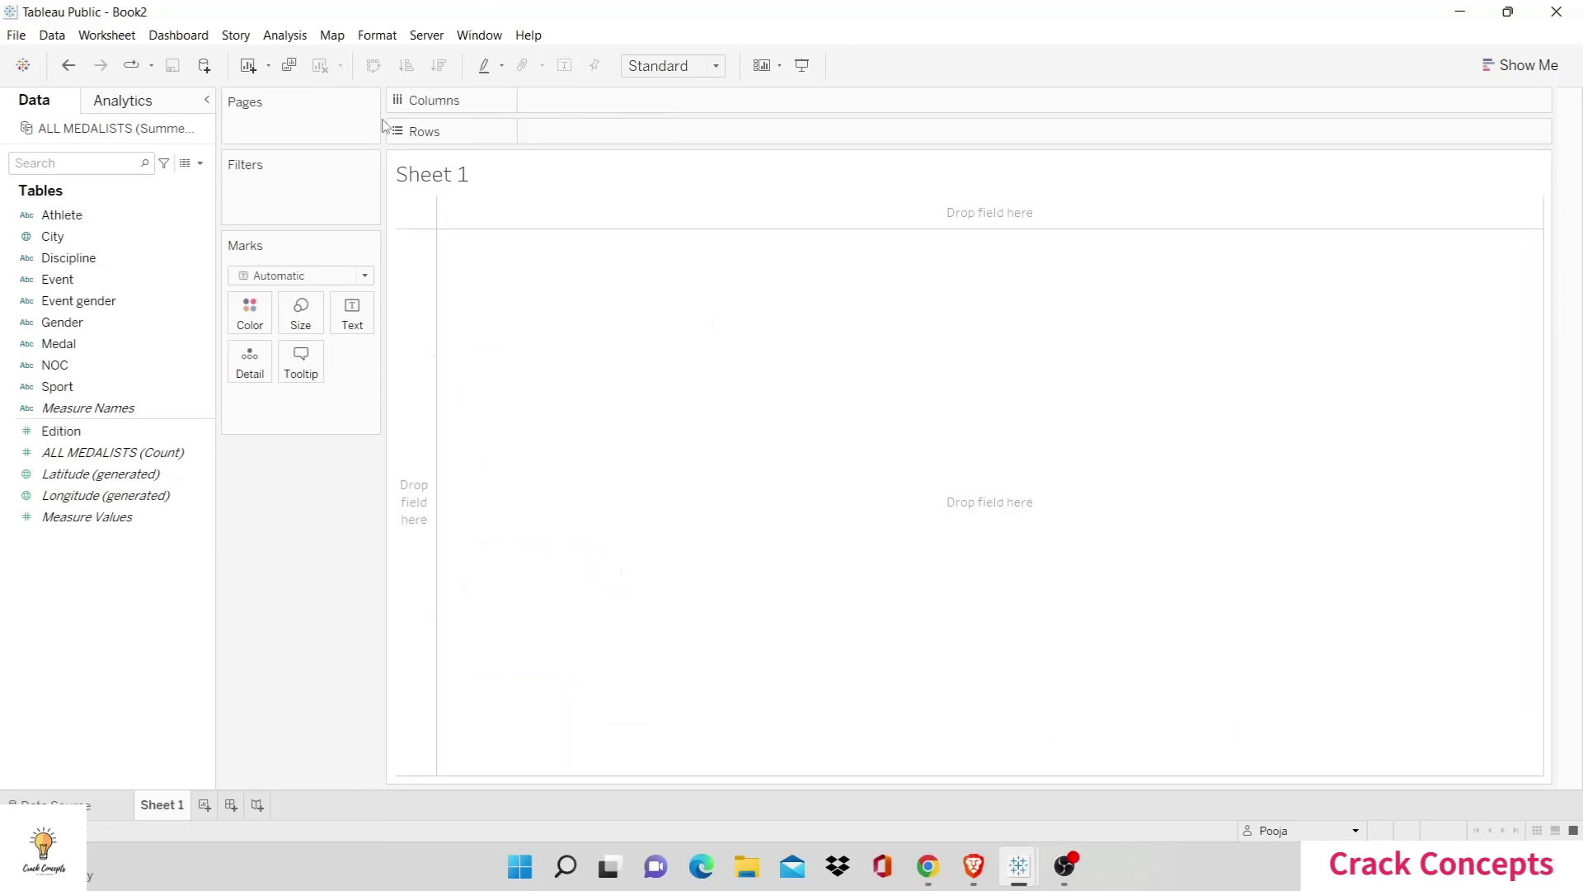
Step: Build a table with Gender and Sport on Rows and the medalist count as text
left_click(107, 302)
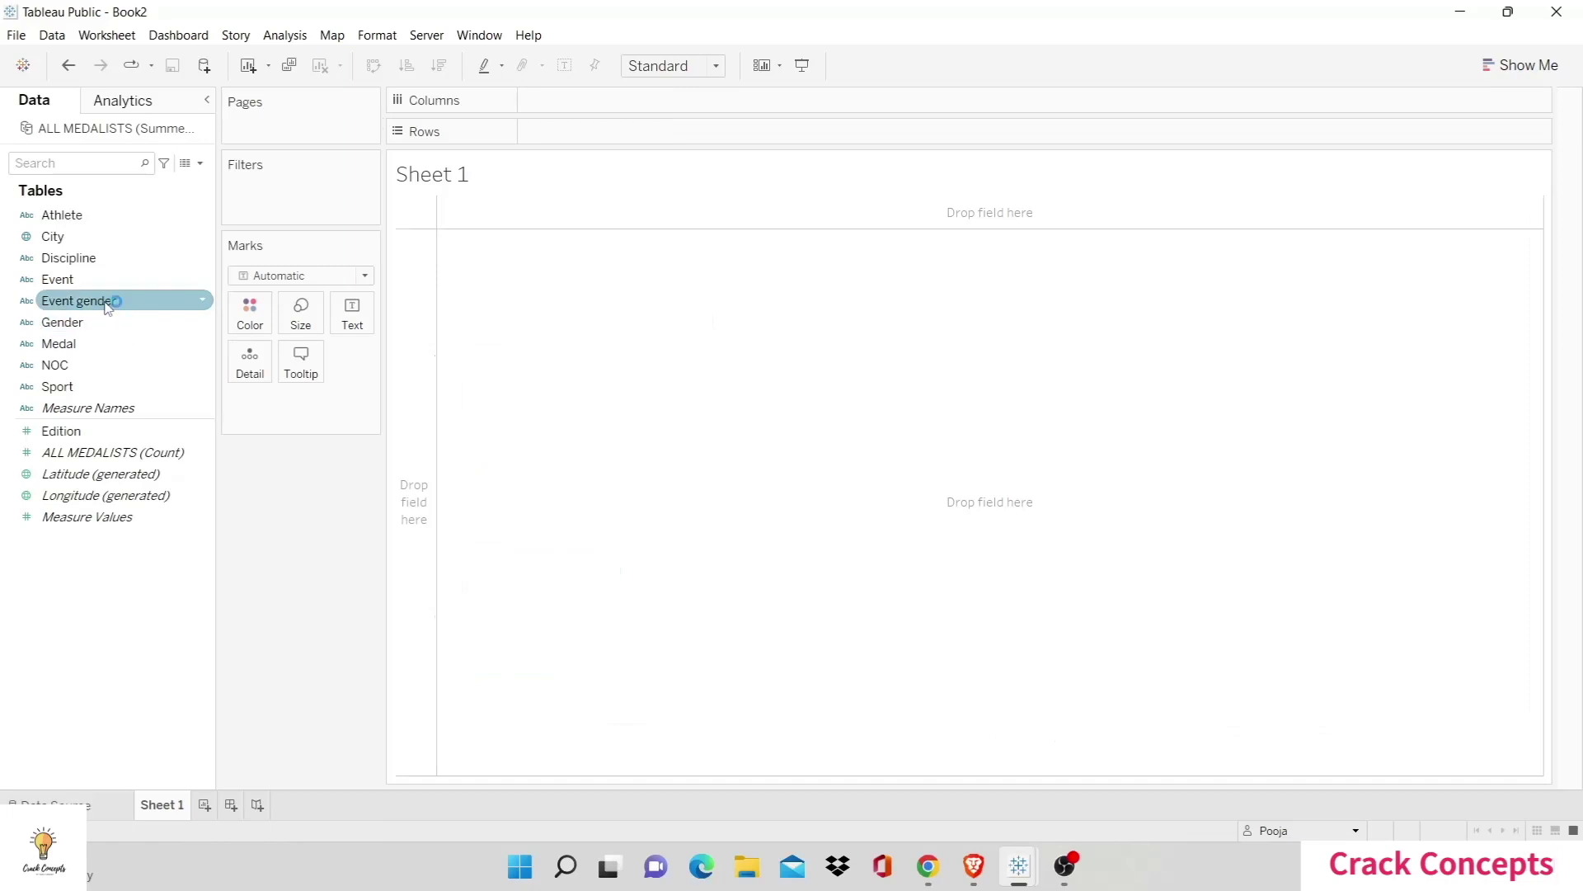
left_click_drag(91, 323, 659, 132)
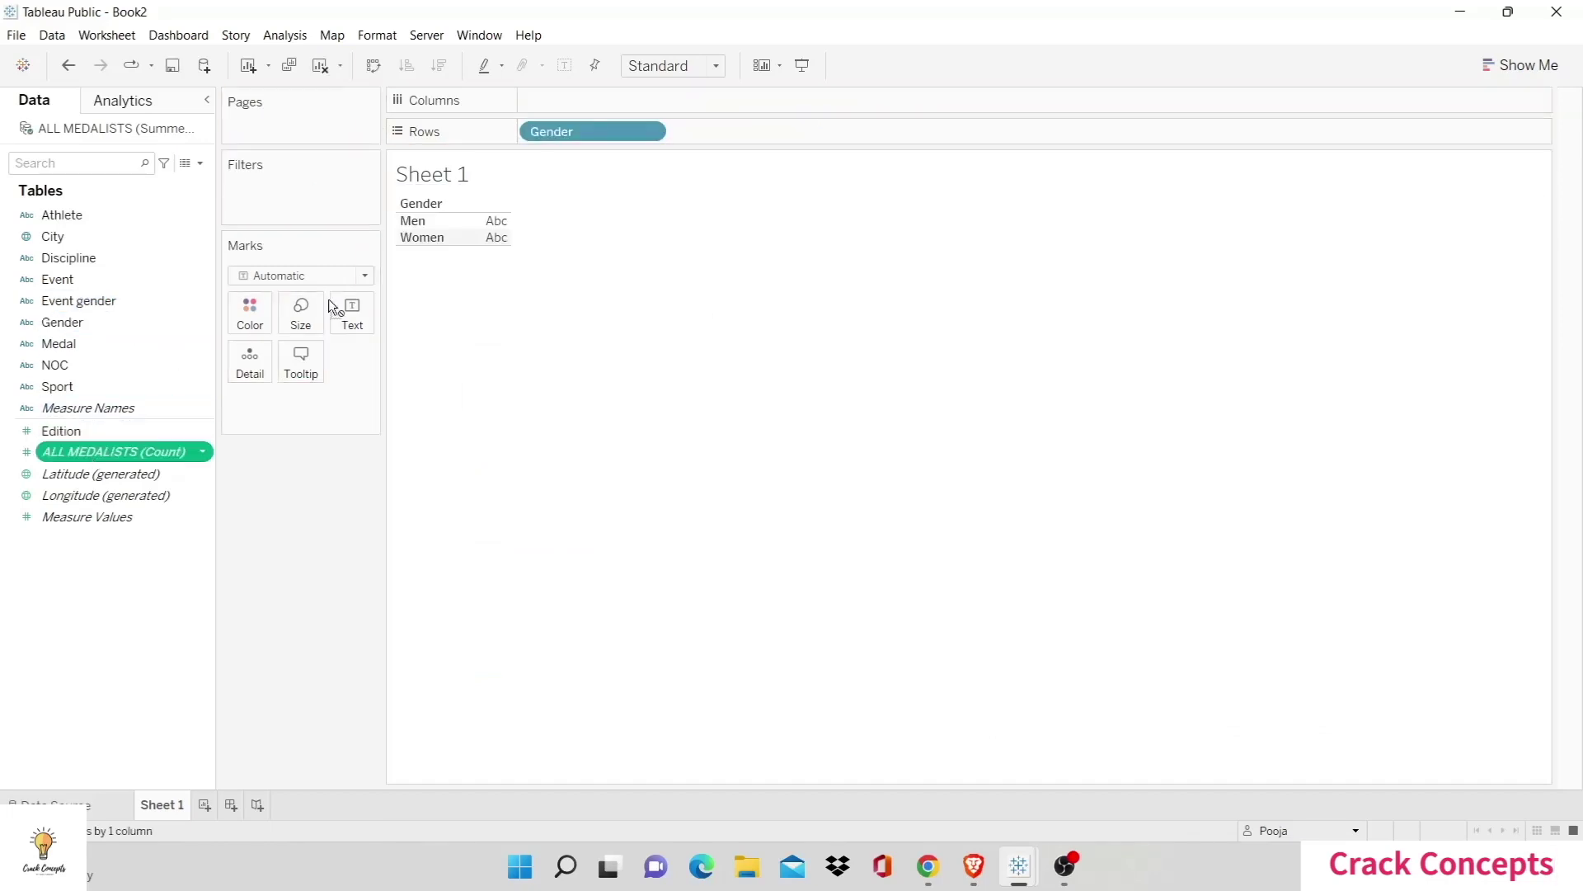
left_click_drag(328, 299, 474, 237)
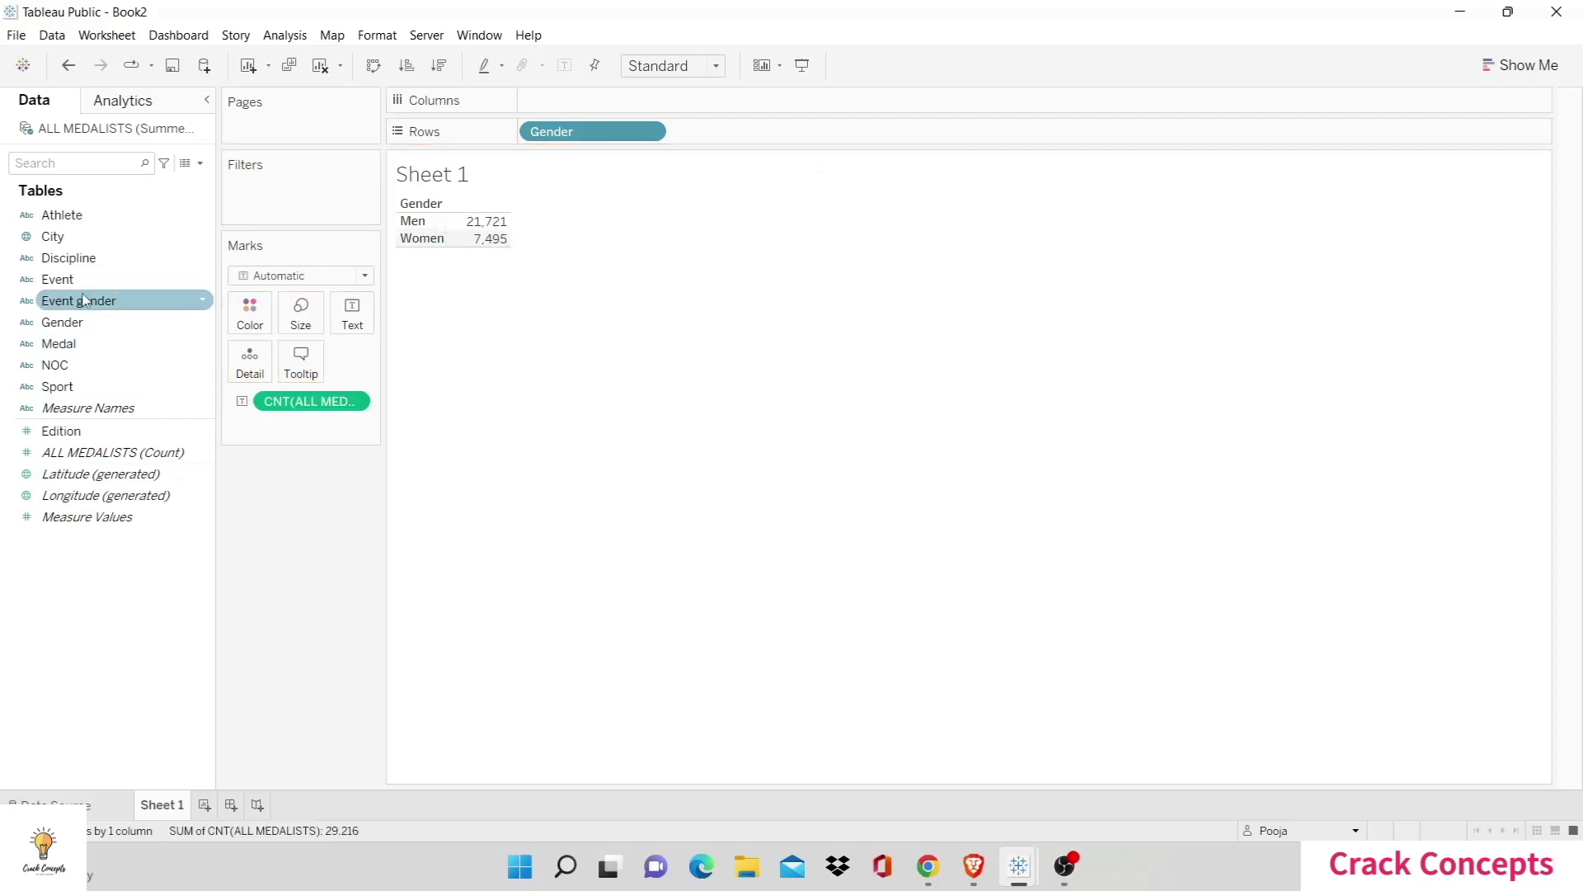
left_click(79, 387)
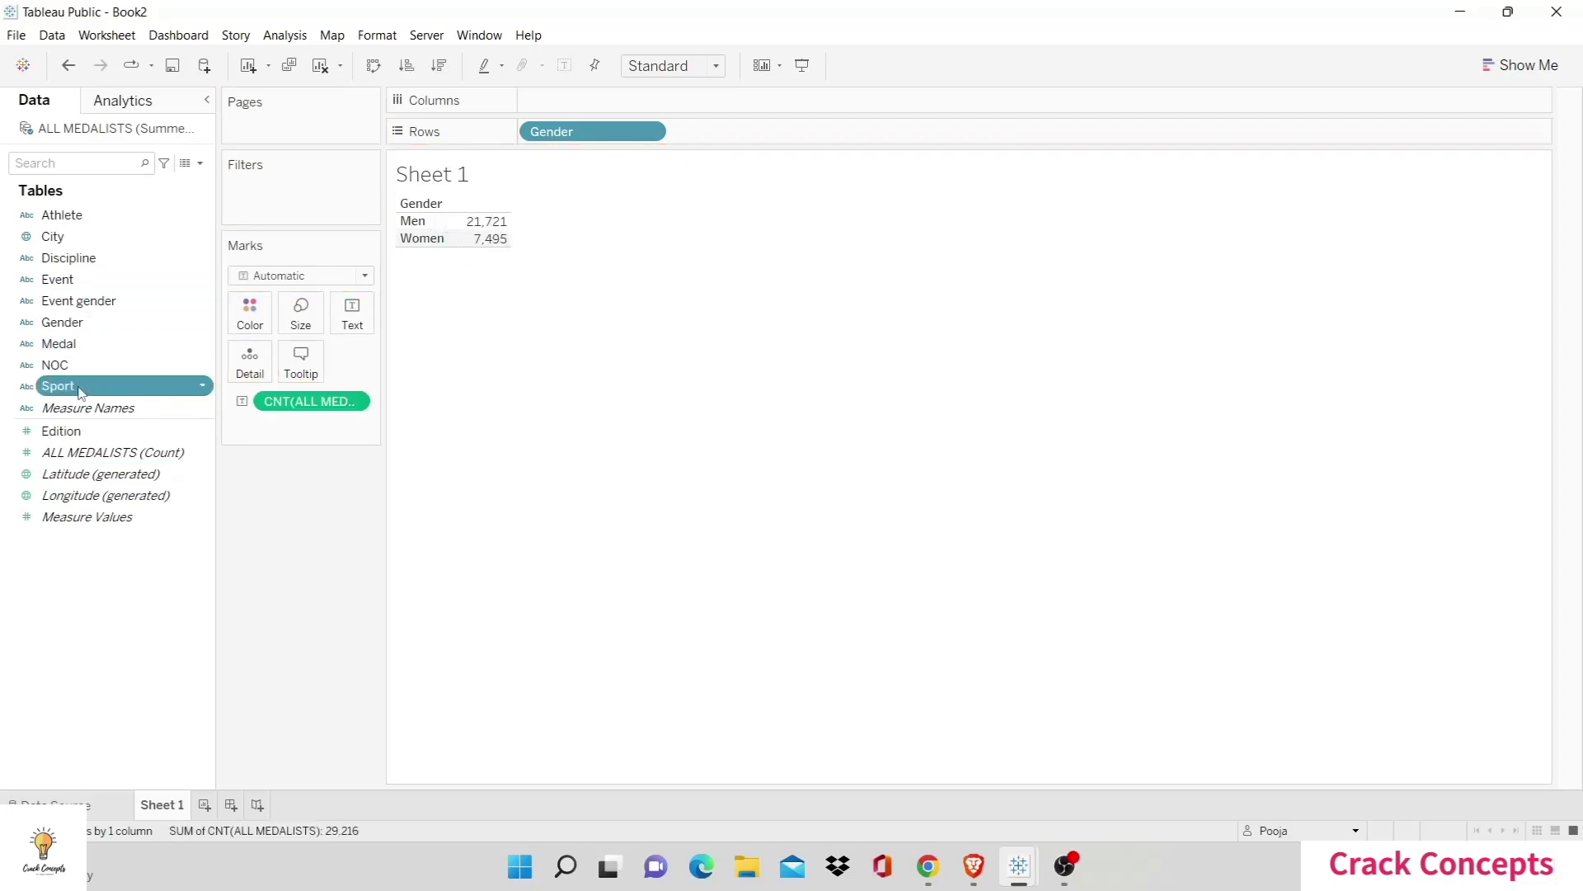
left_click_drag(80, 392, 528, 132)
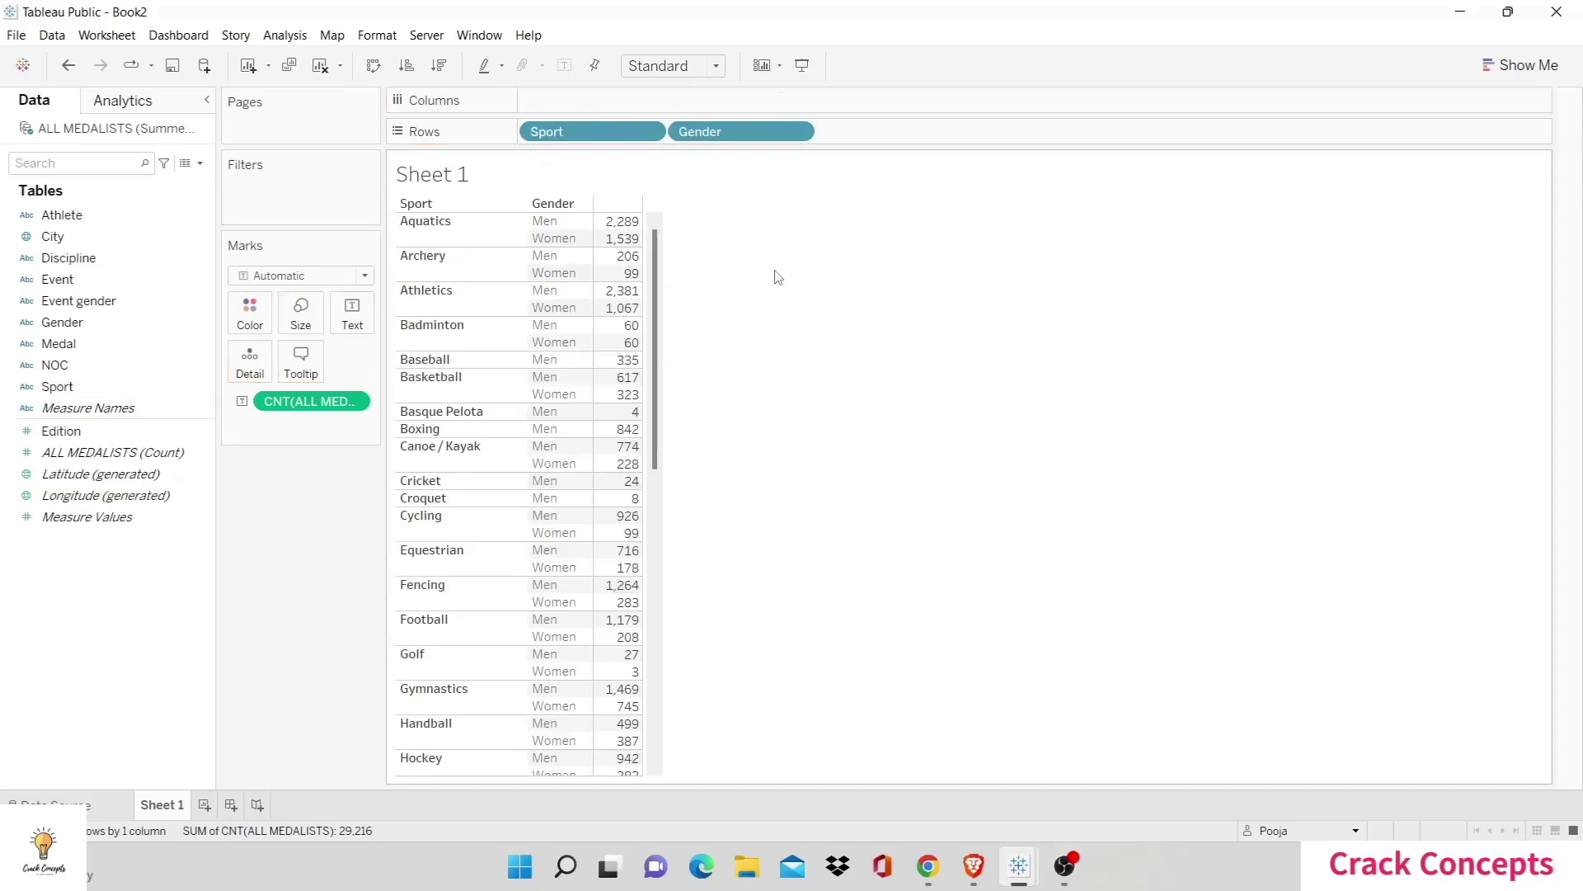
Step: Convert the table into side-by-side bars coloured by Sport, revealing the Sport legend
left_click(1522, 66)
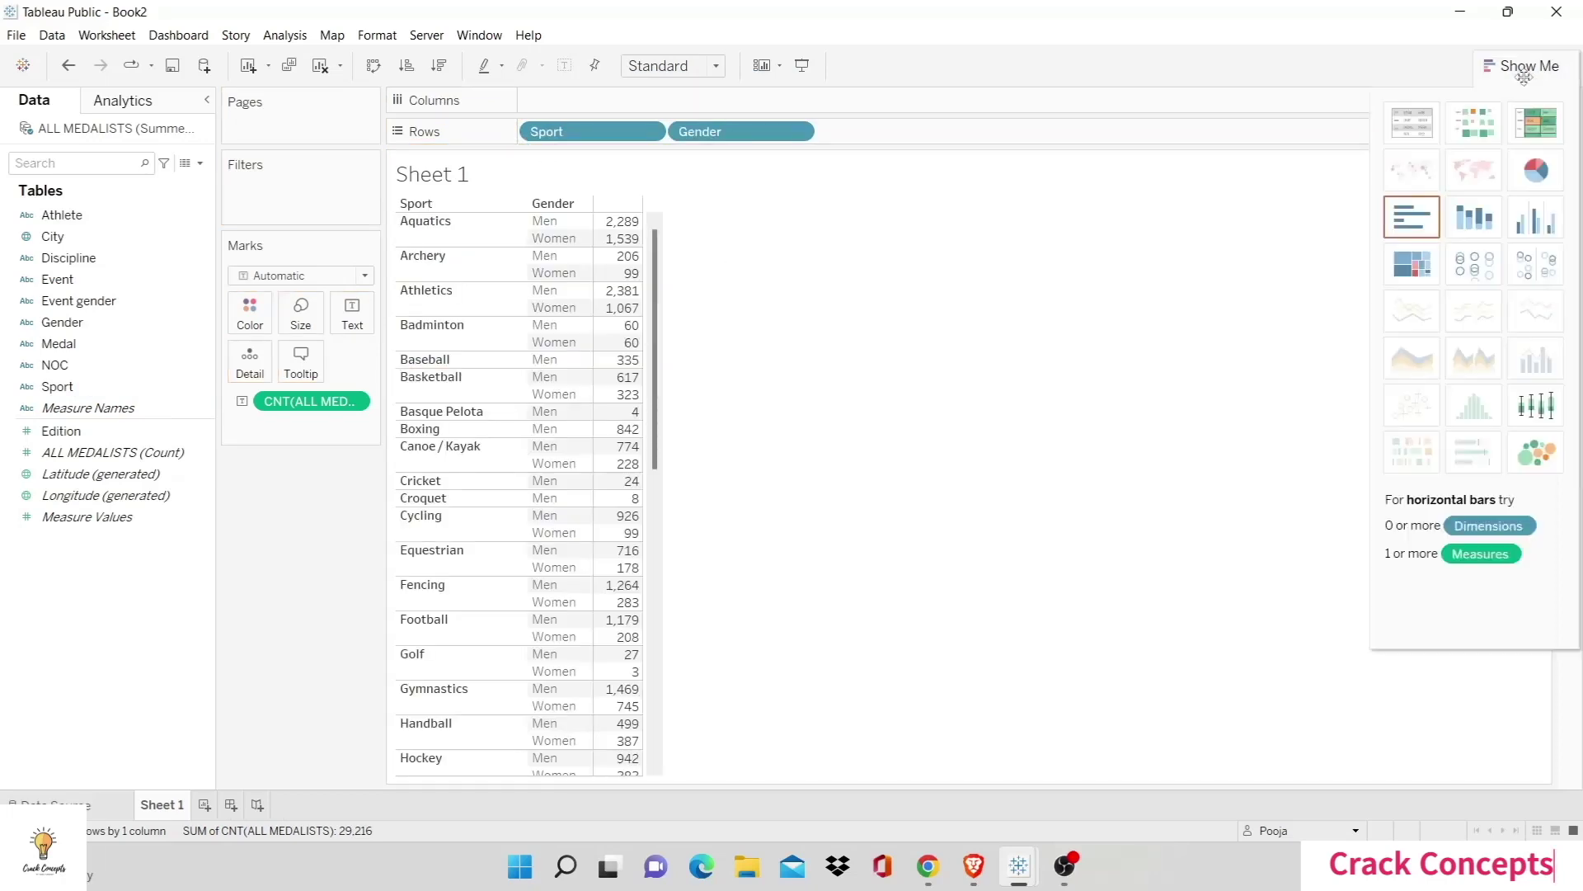
left_click(1522, 221)
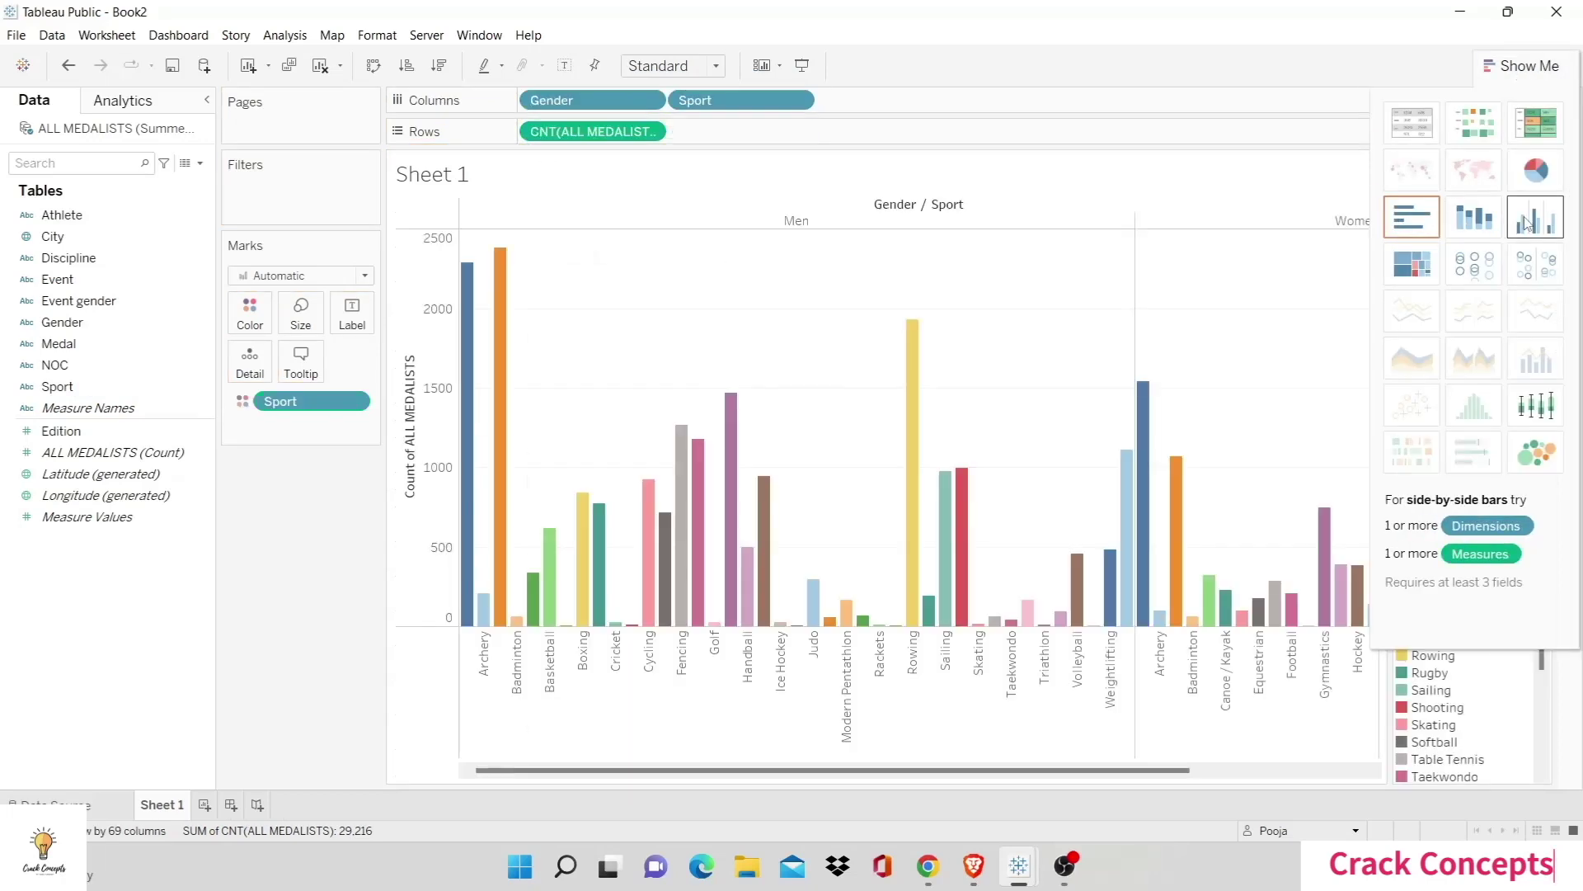
left_click(1538, 67)
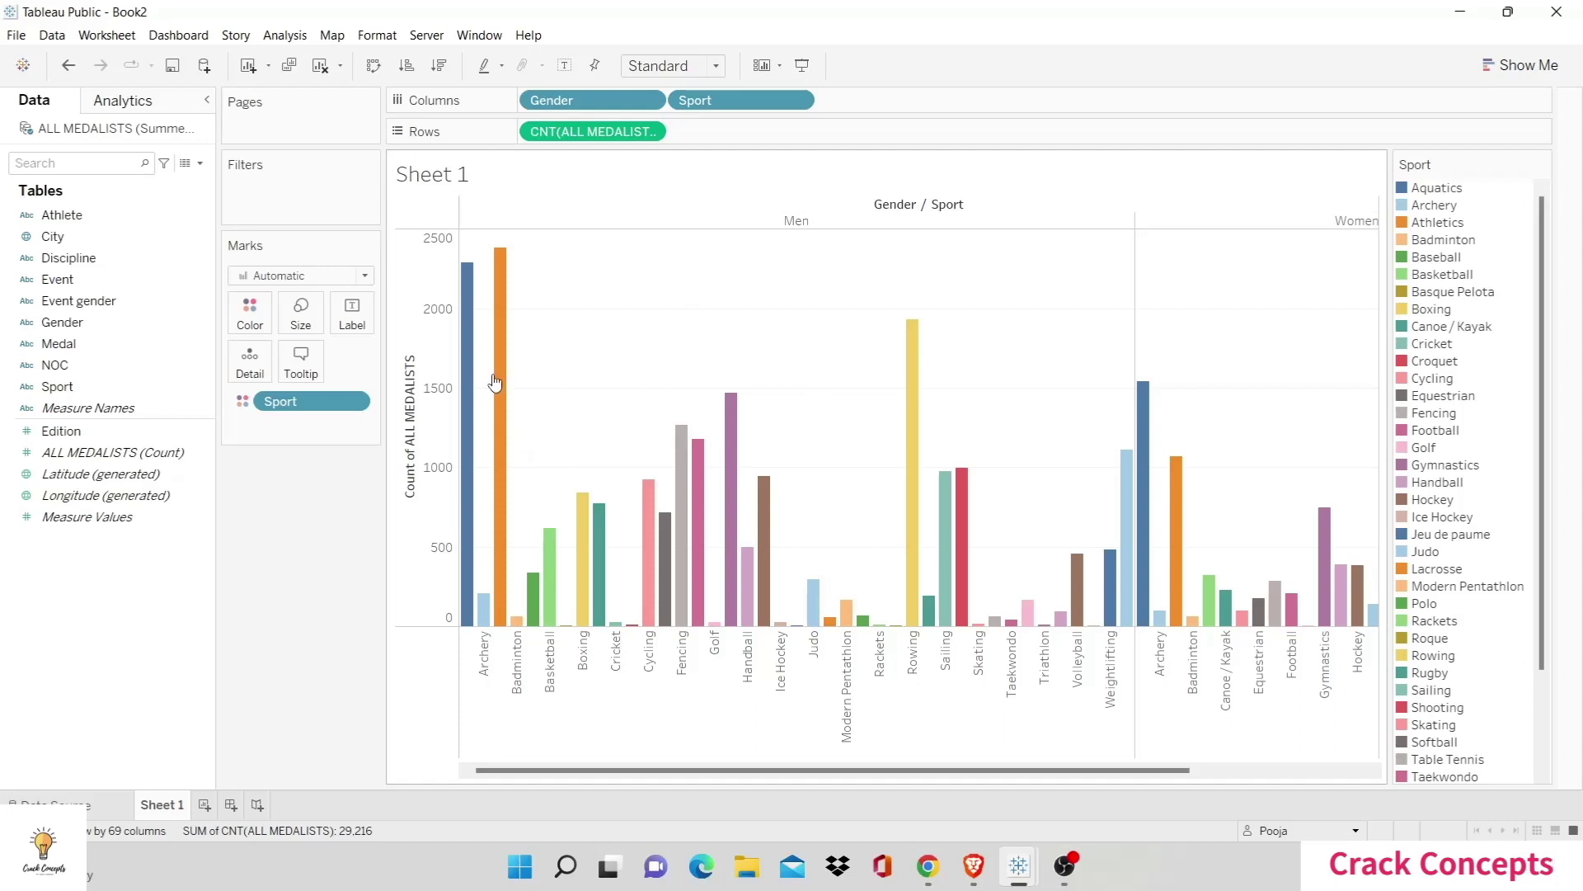
Step: Swap rows and columns for horizontal bars, then sort sports ascending by medalist count
left_click(373, 66)
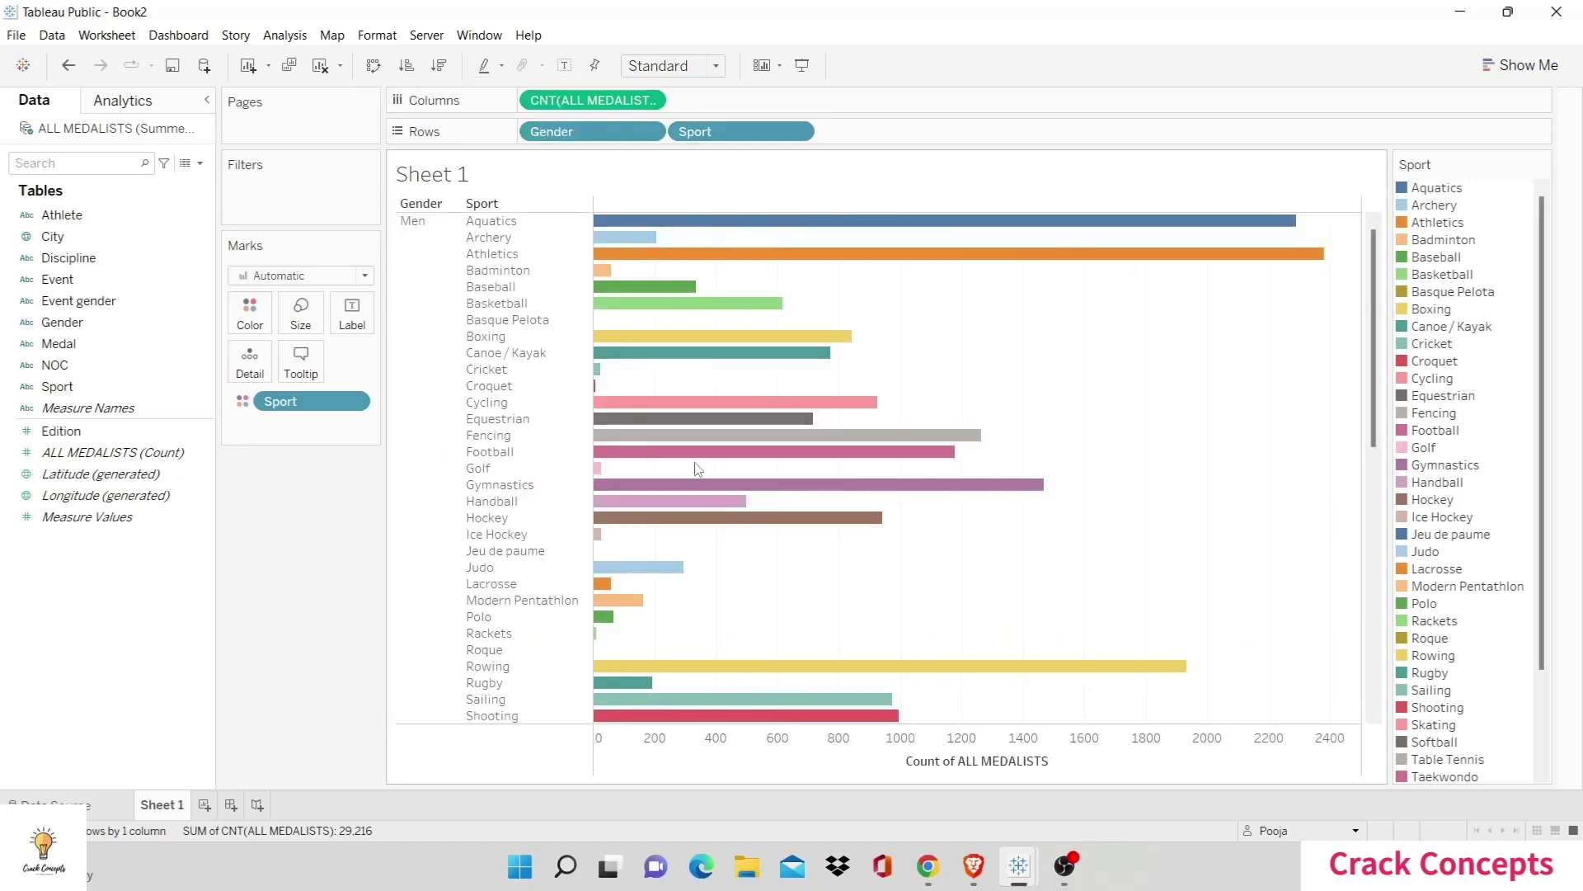
left_click(406, 66)
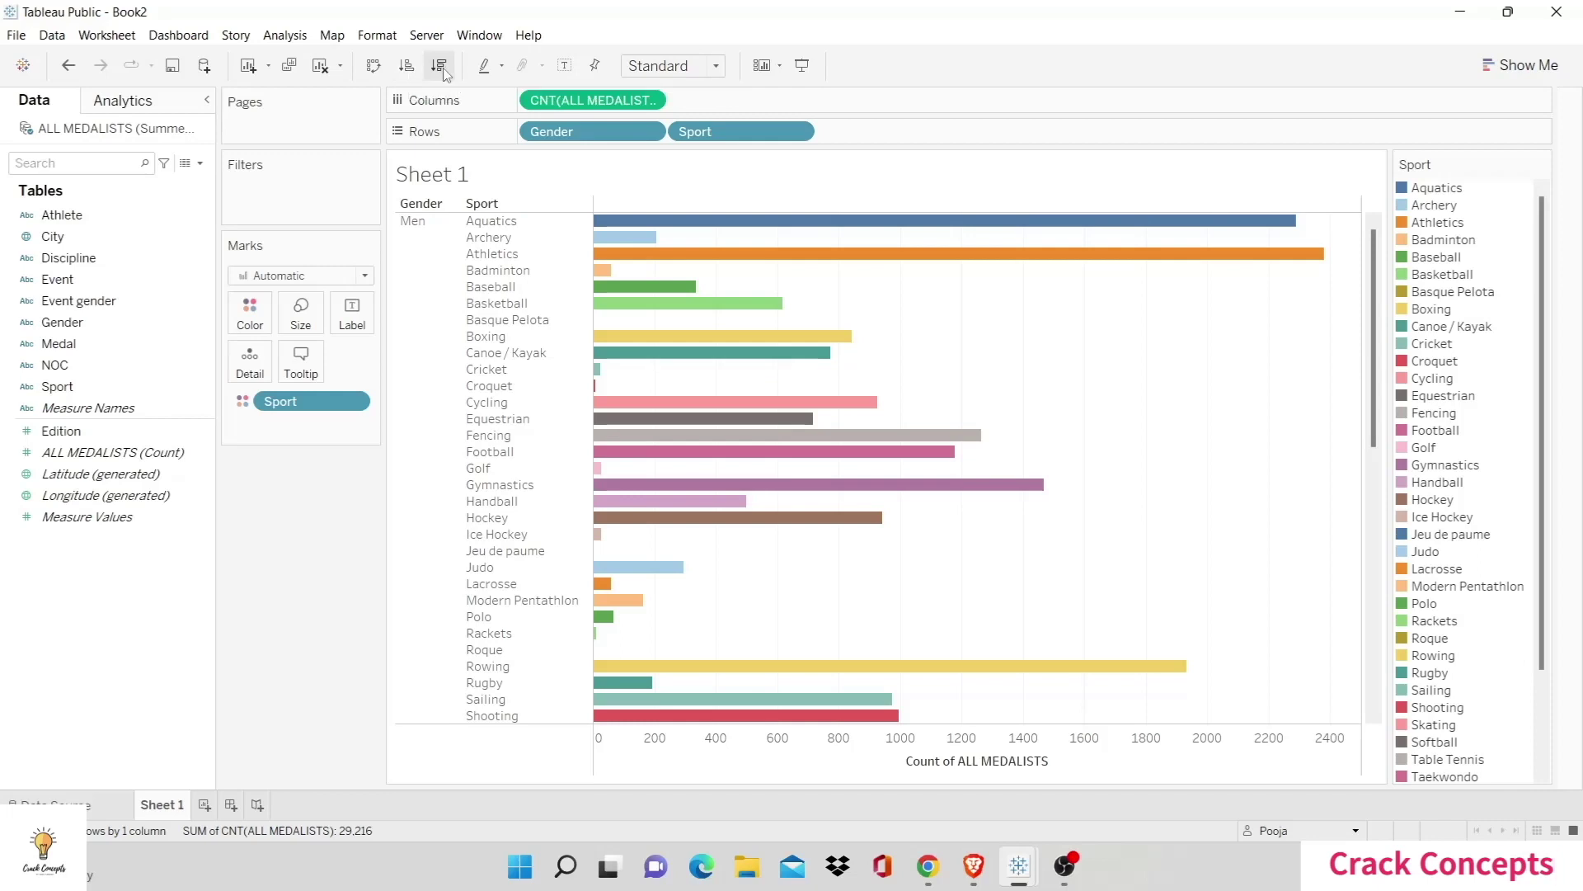
left_click(406, 66)
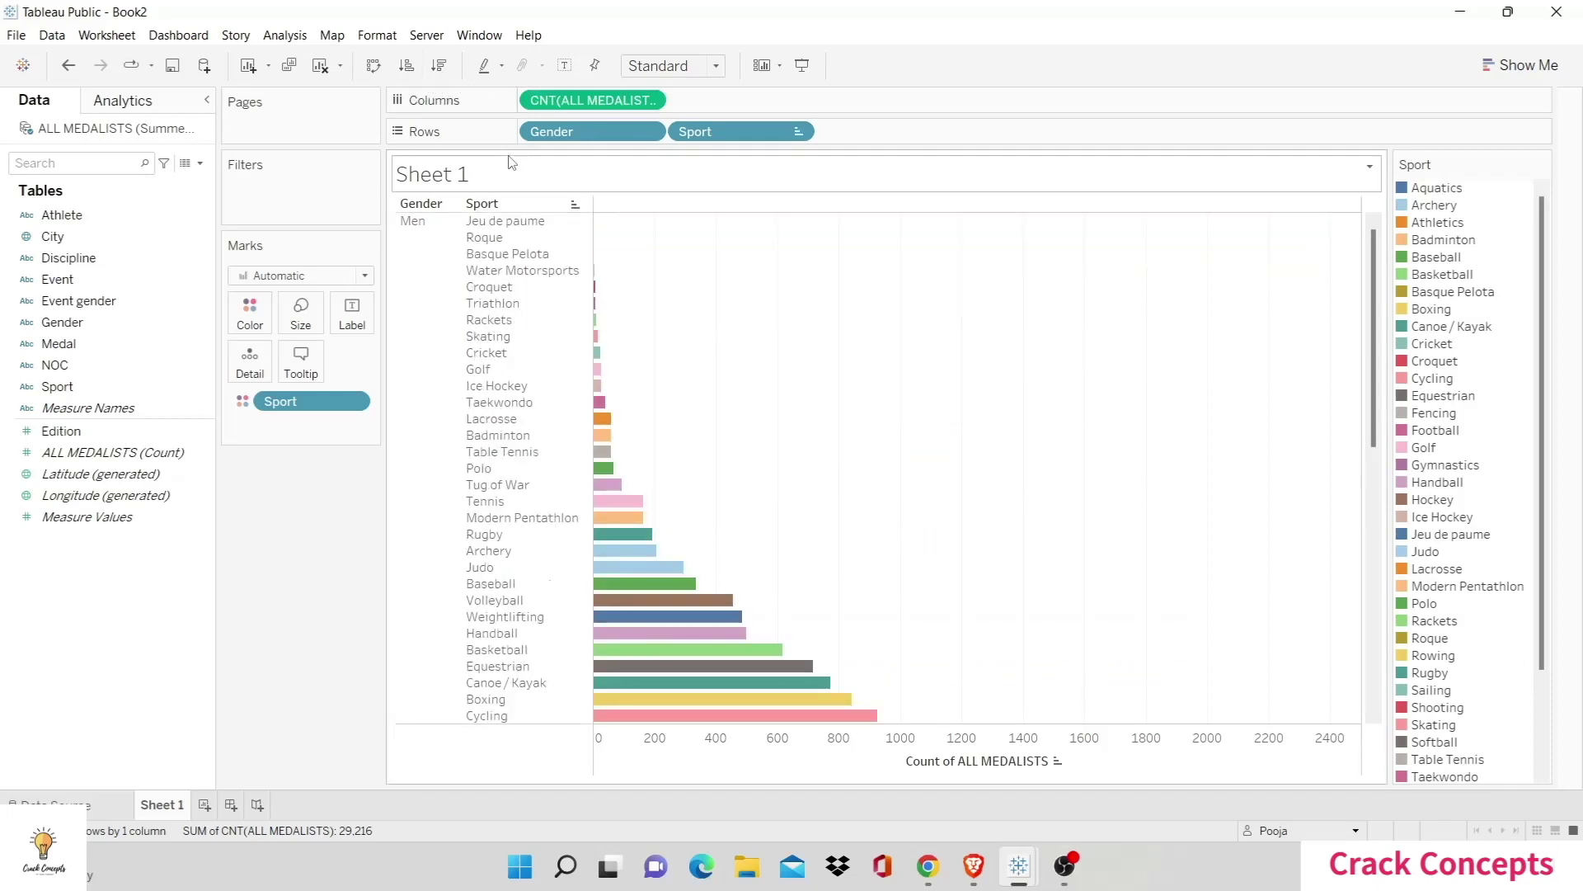
left_click(691, 72)
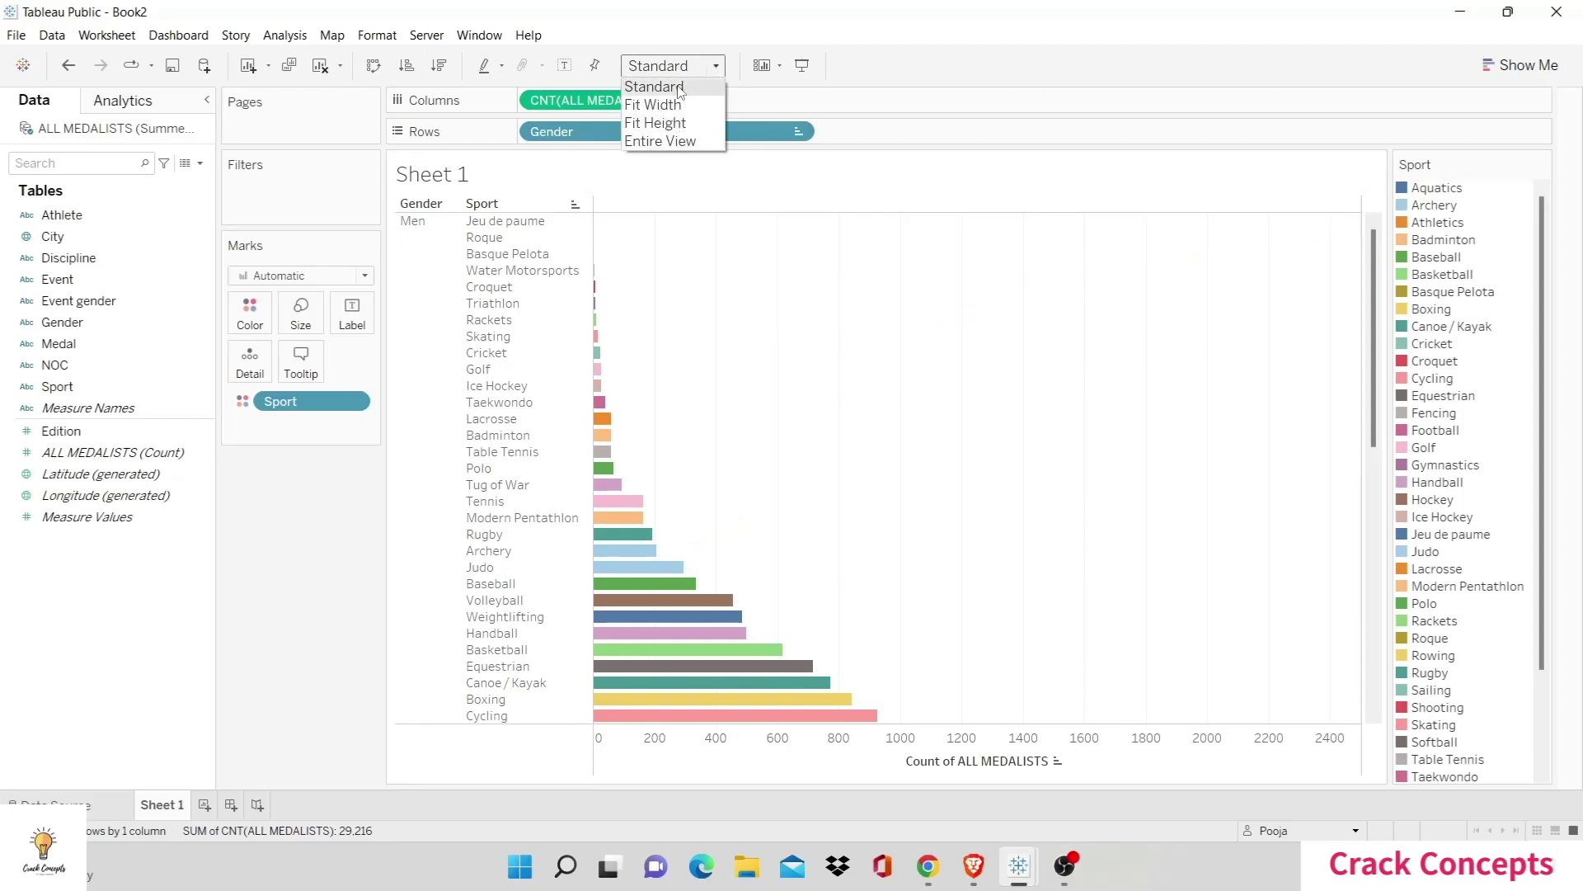
left_click(681, 86)
scroll(695, 595, "down", 10)
scroll(696, 596, "down", 4)
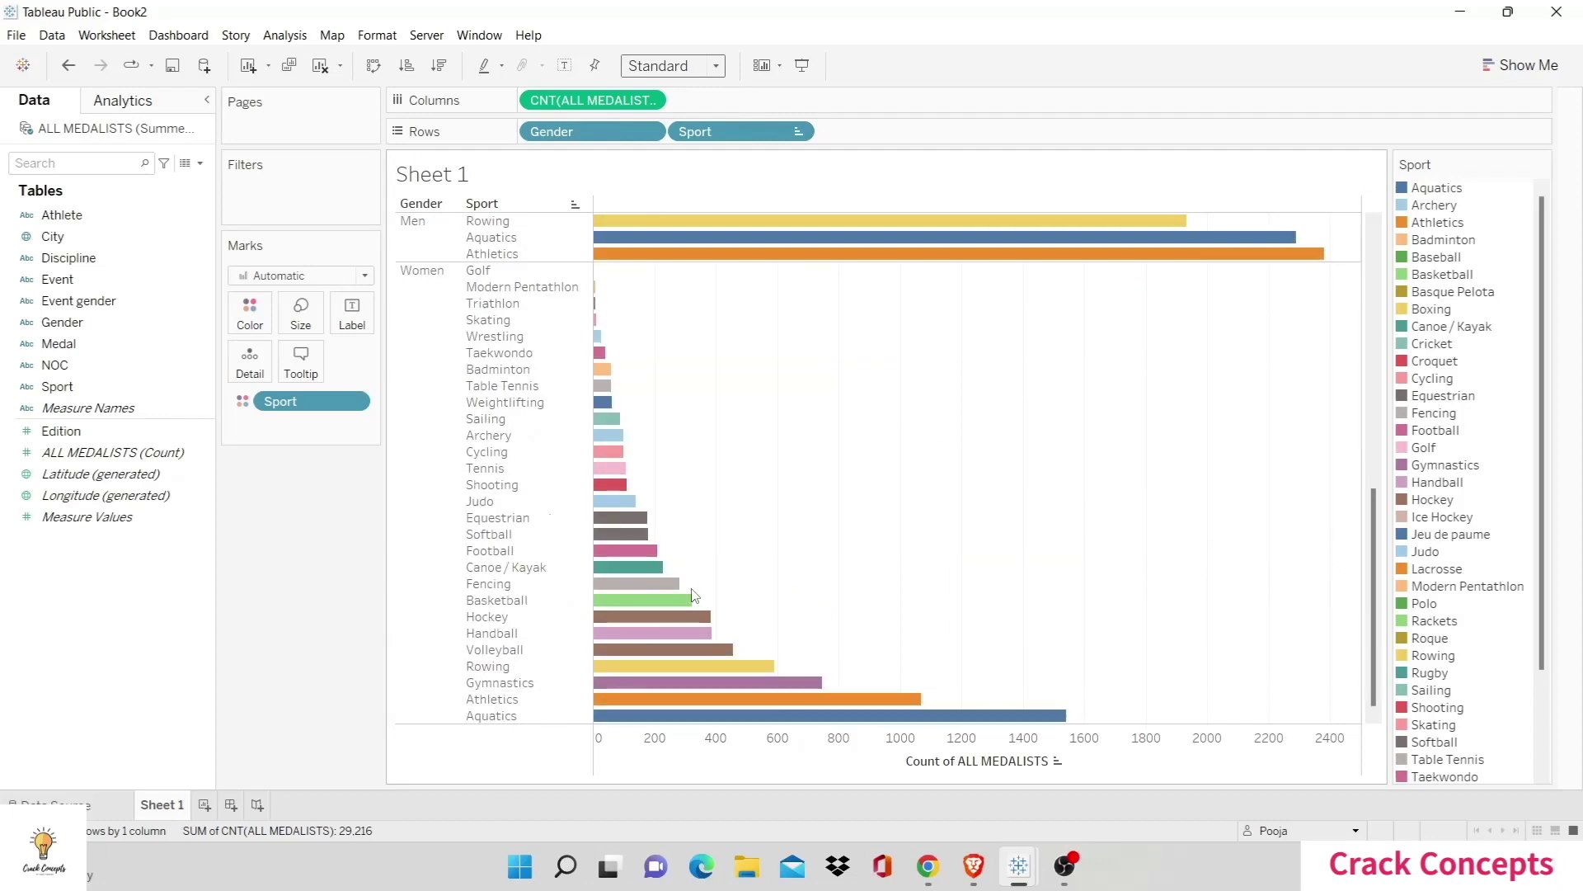
scroll(718, 549, "up", 10)
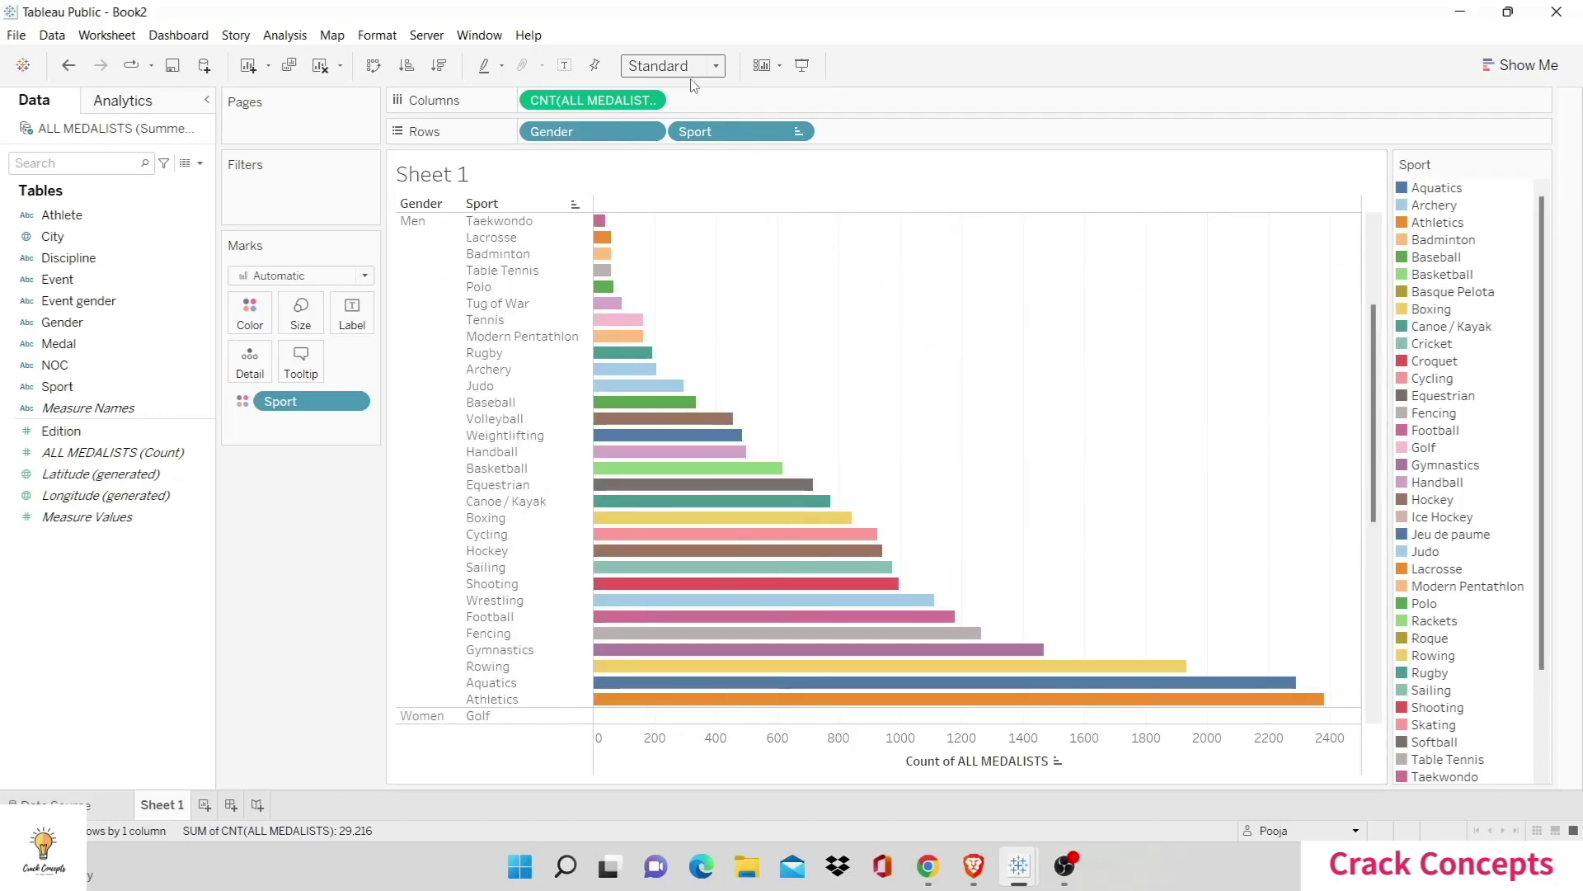
left_click(693, 72)
left_click(660, 141)
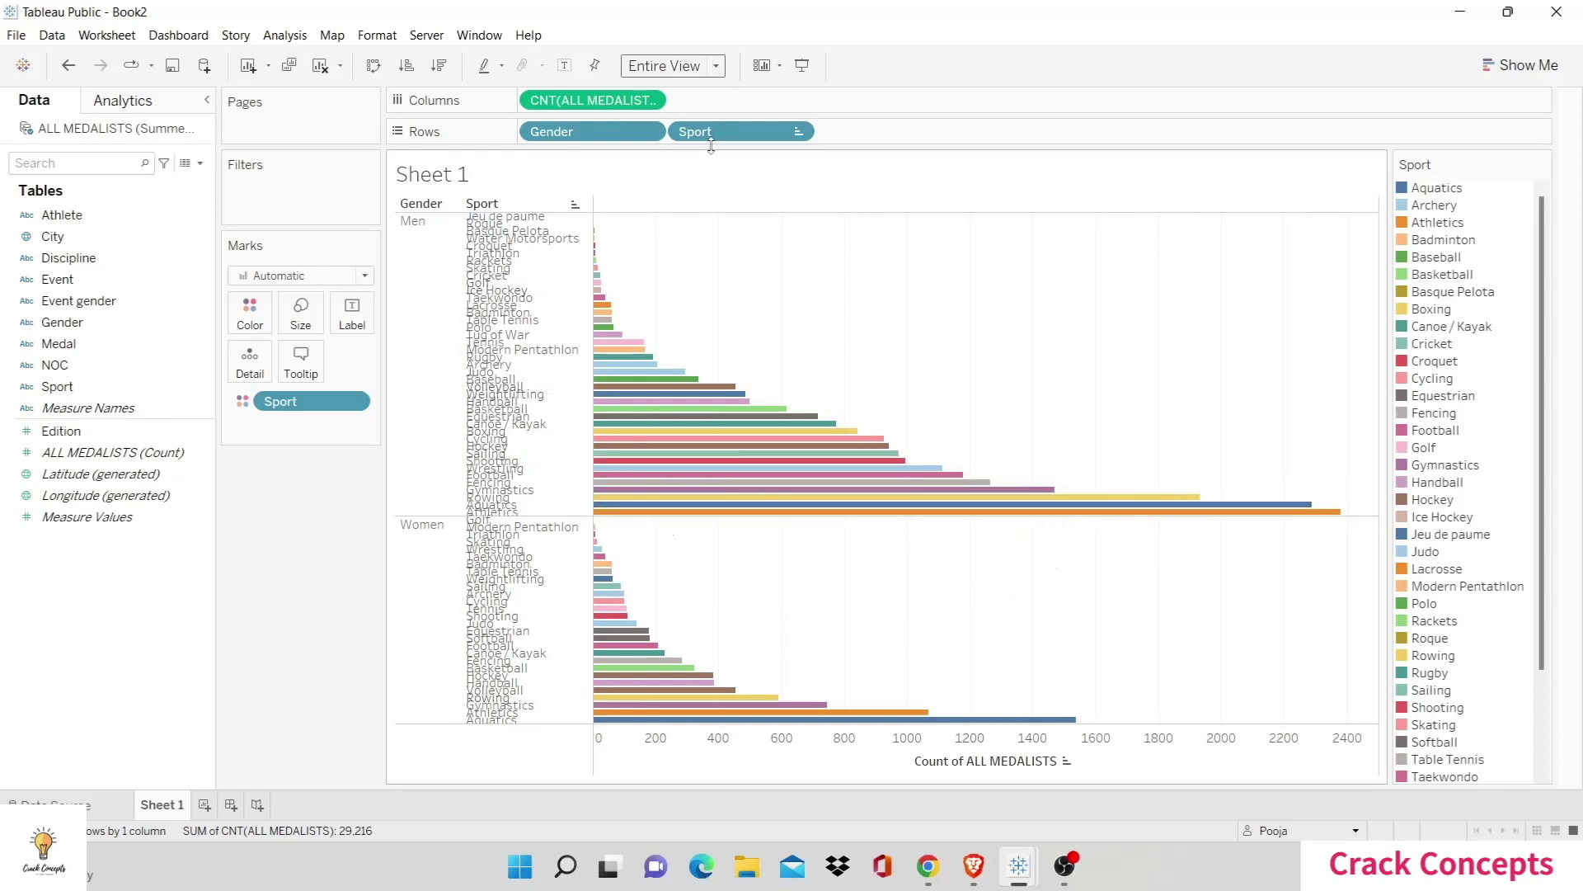
left_click(718, 68)
left_click(656, 84)
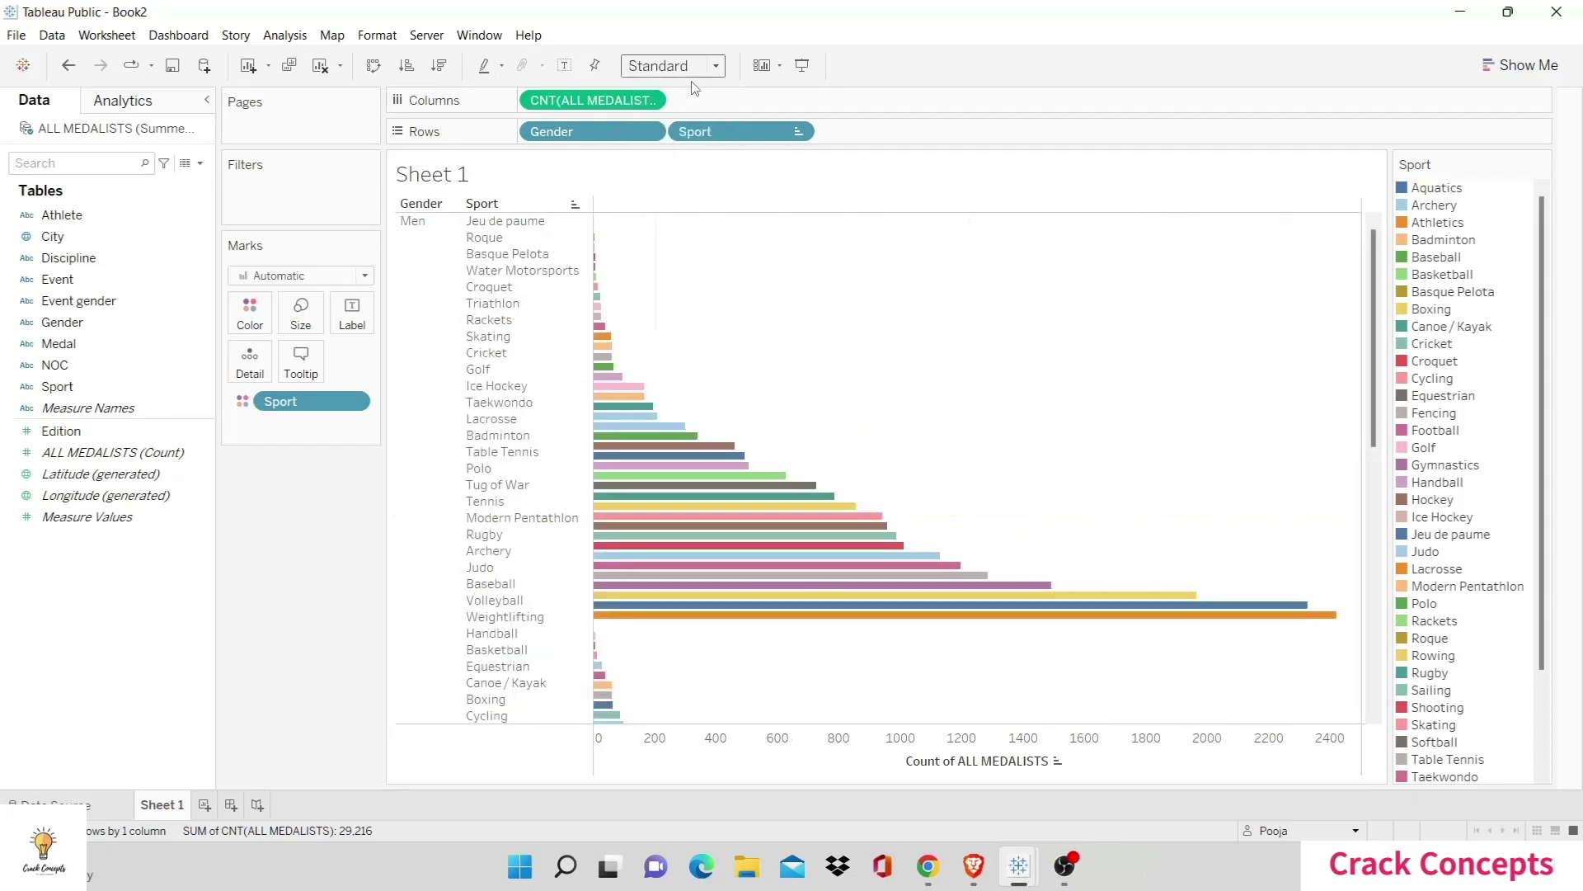
Step: Preview Sheet 2 and Dashboard 1 in presentation mode, then exit to the editor on Sheet 1
left_click(800, 70)
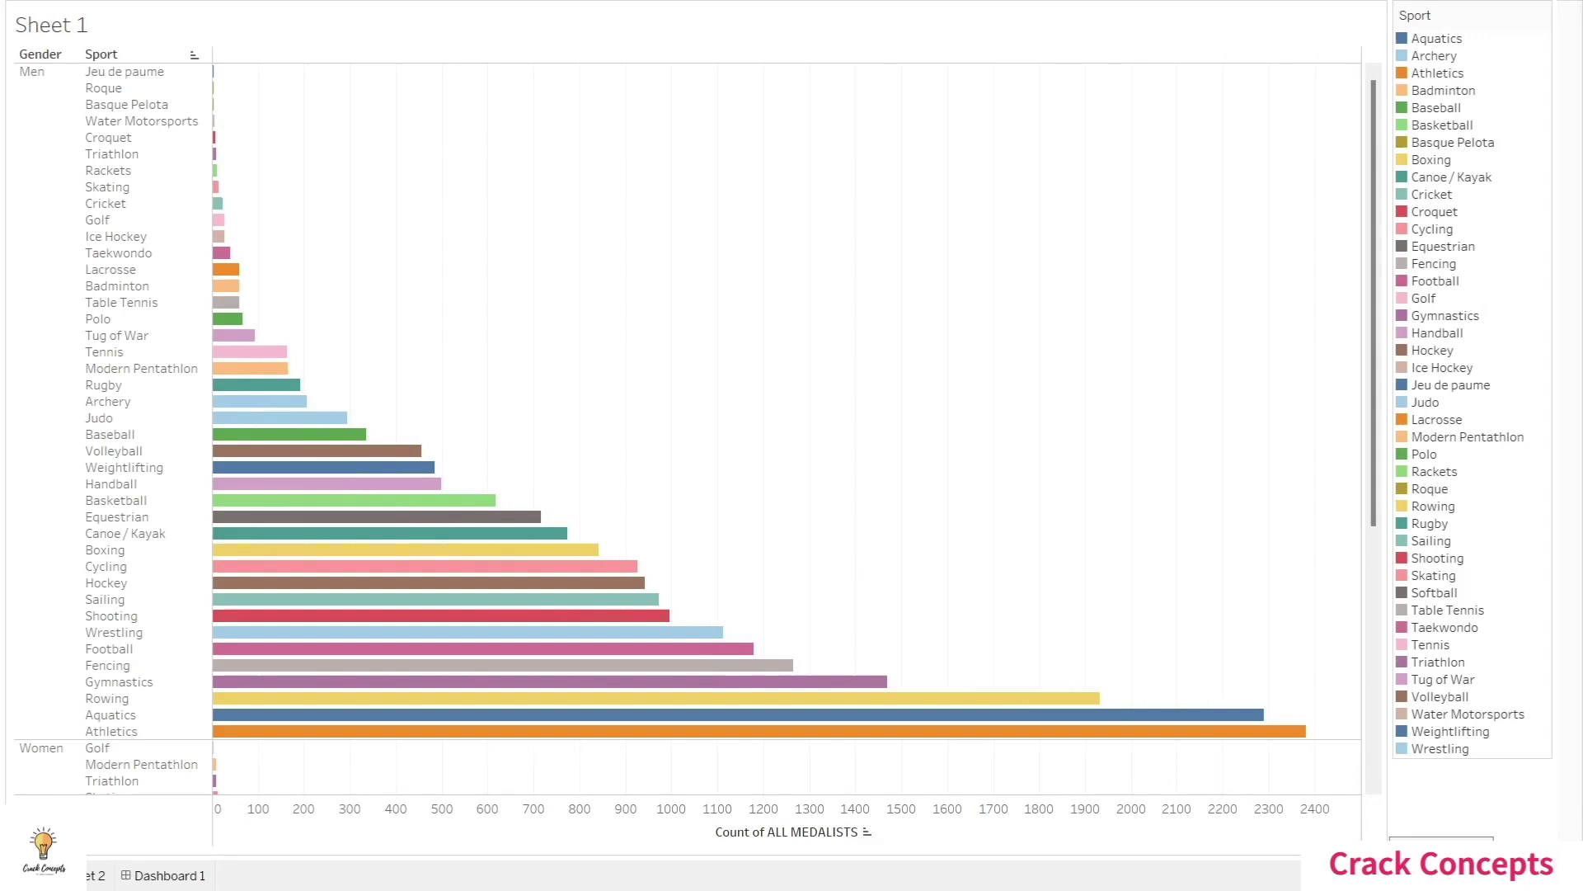
left_click(160, 862)
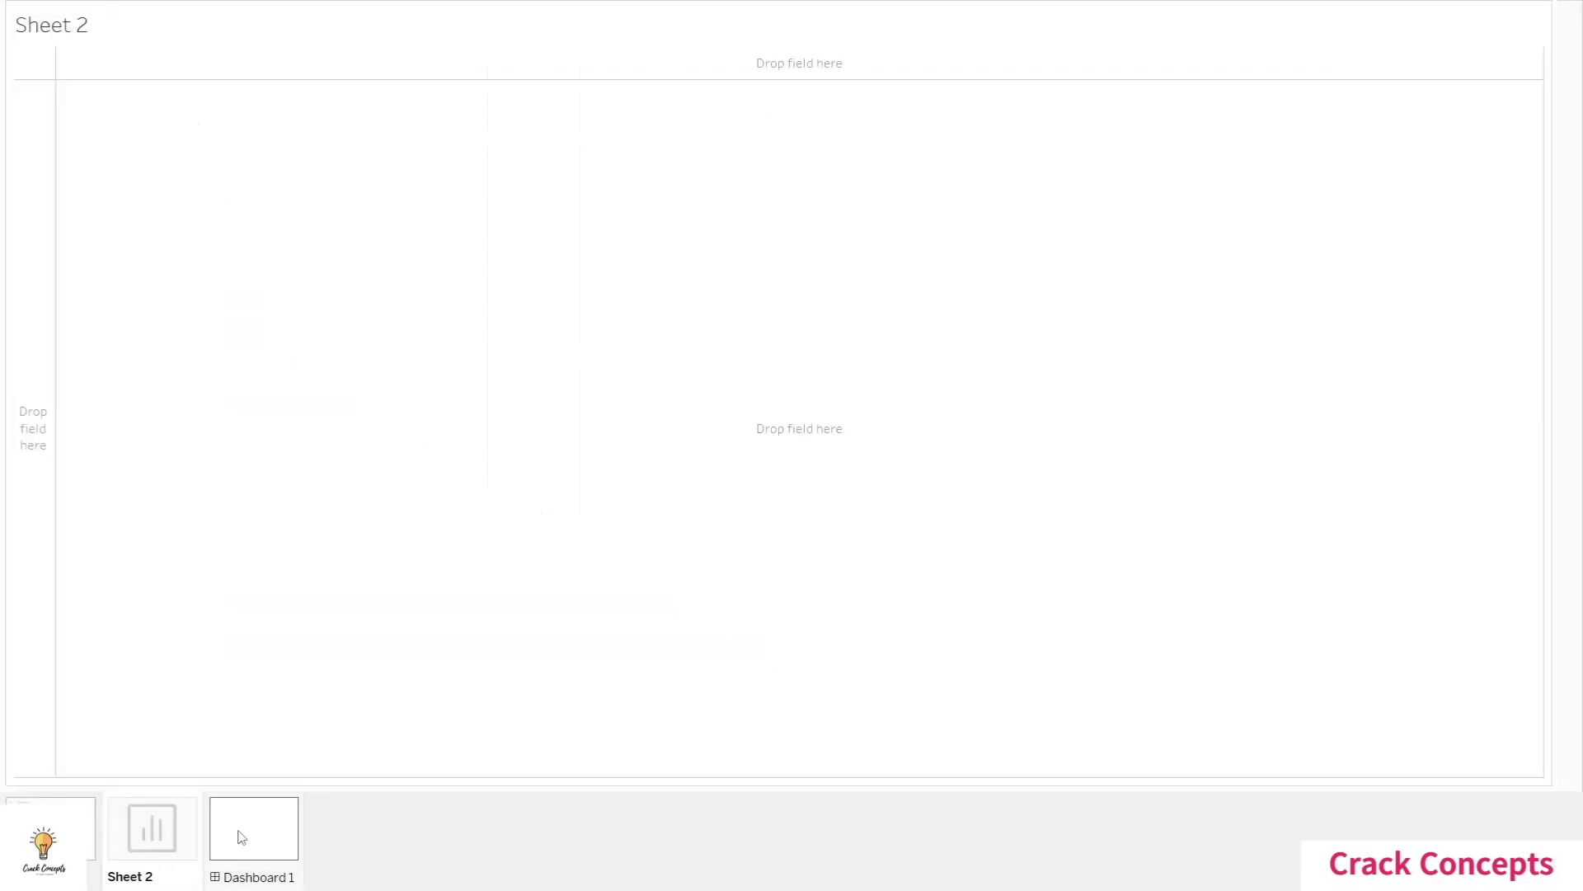
left_click(242, 837)
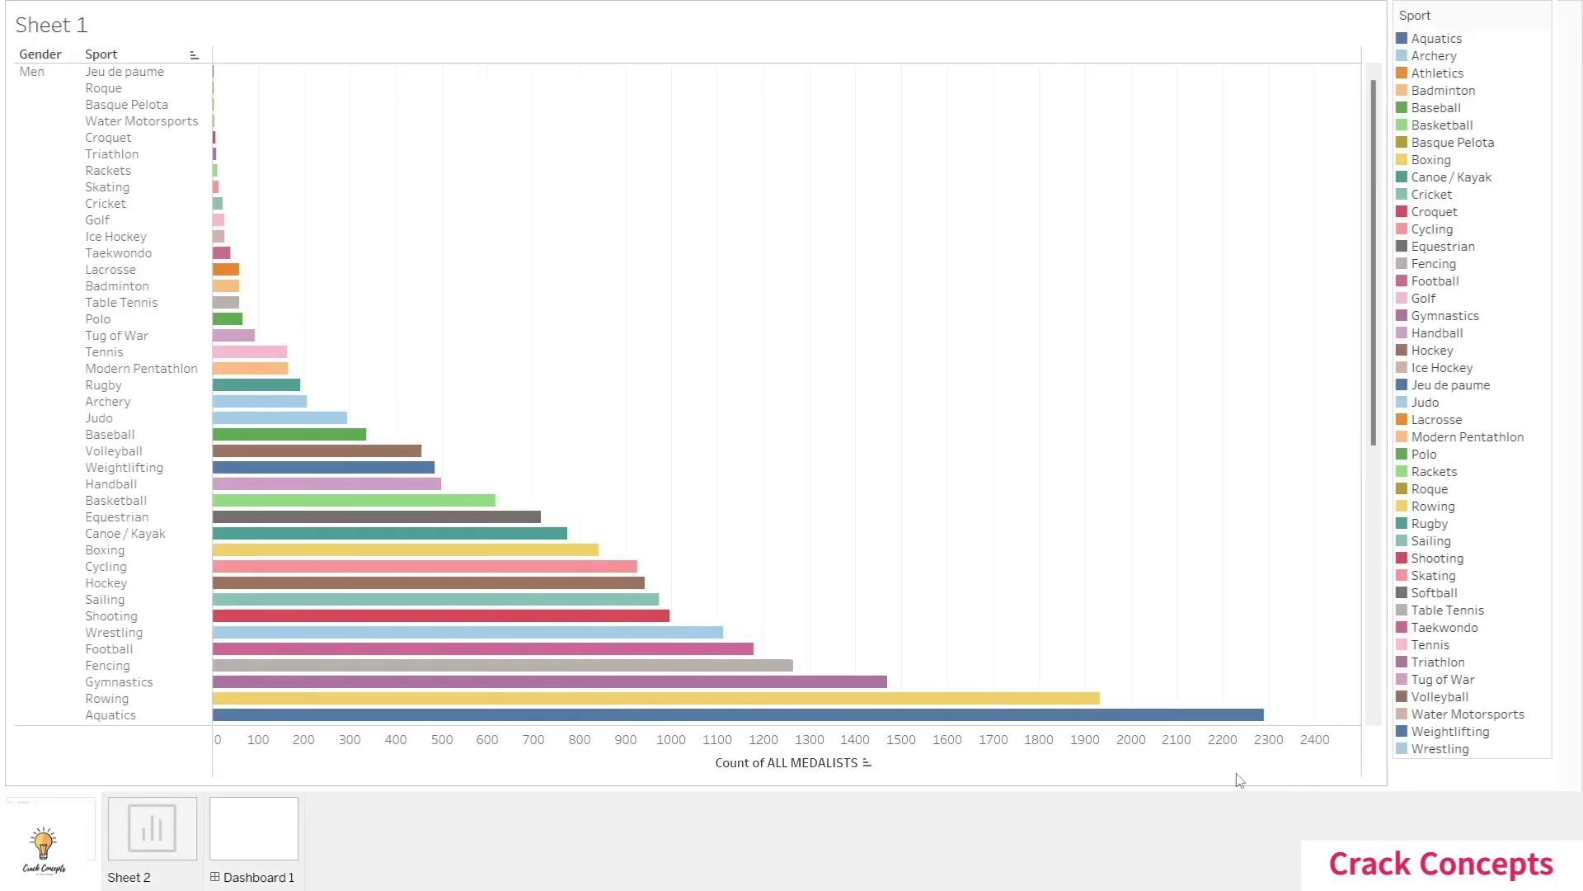
left_click(1477, 858)
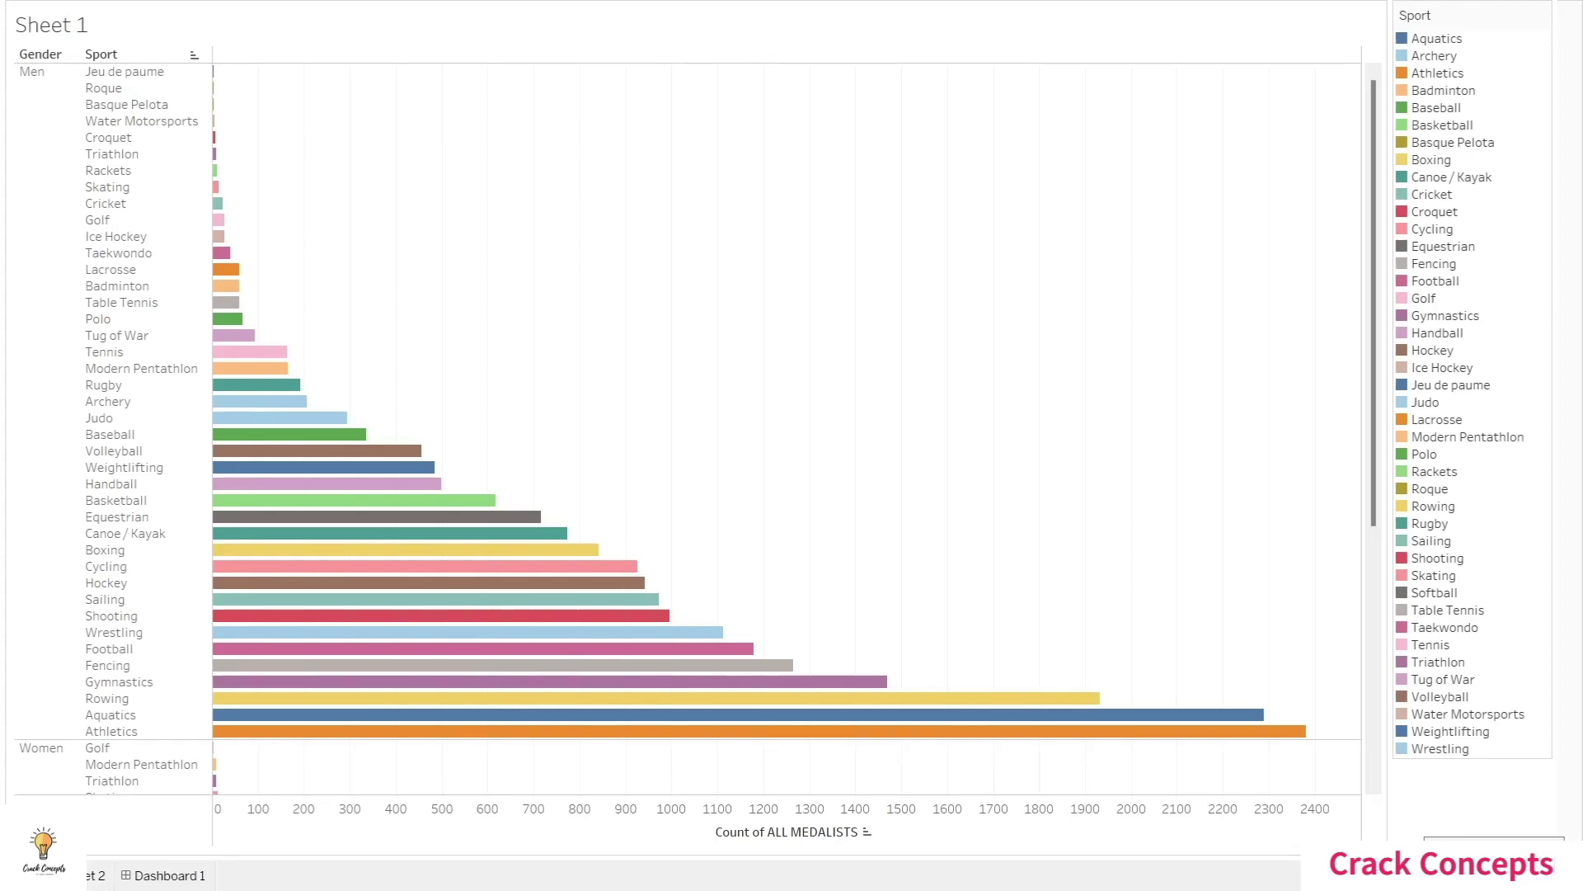
key("Escape")
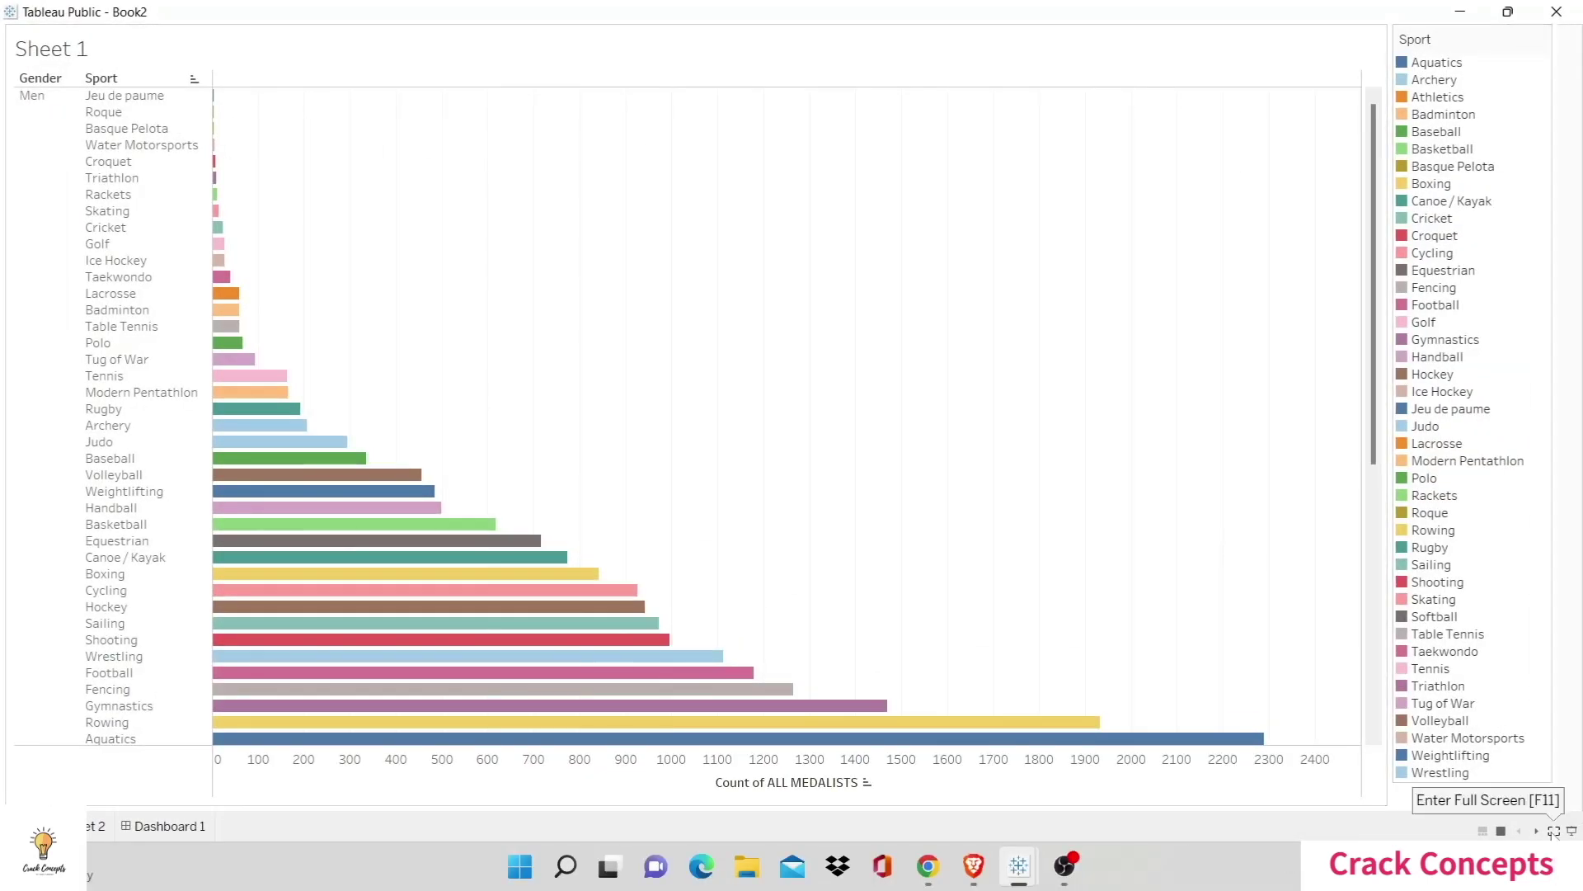
left_click(1554, 832)
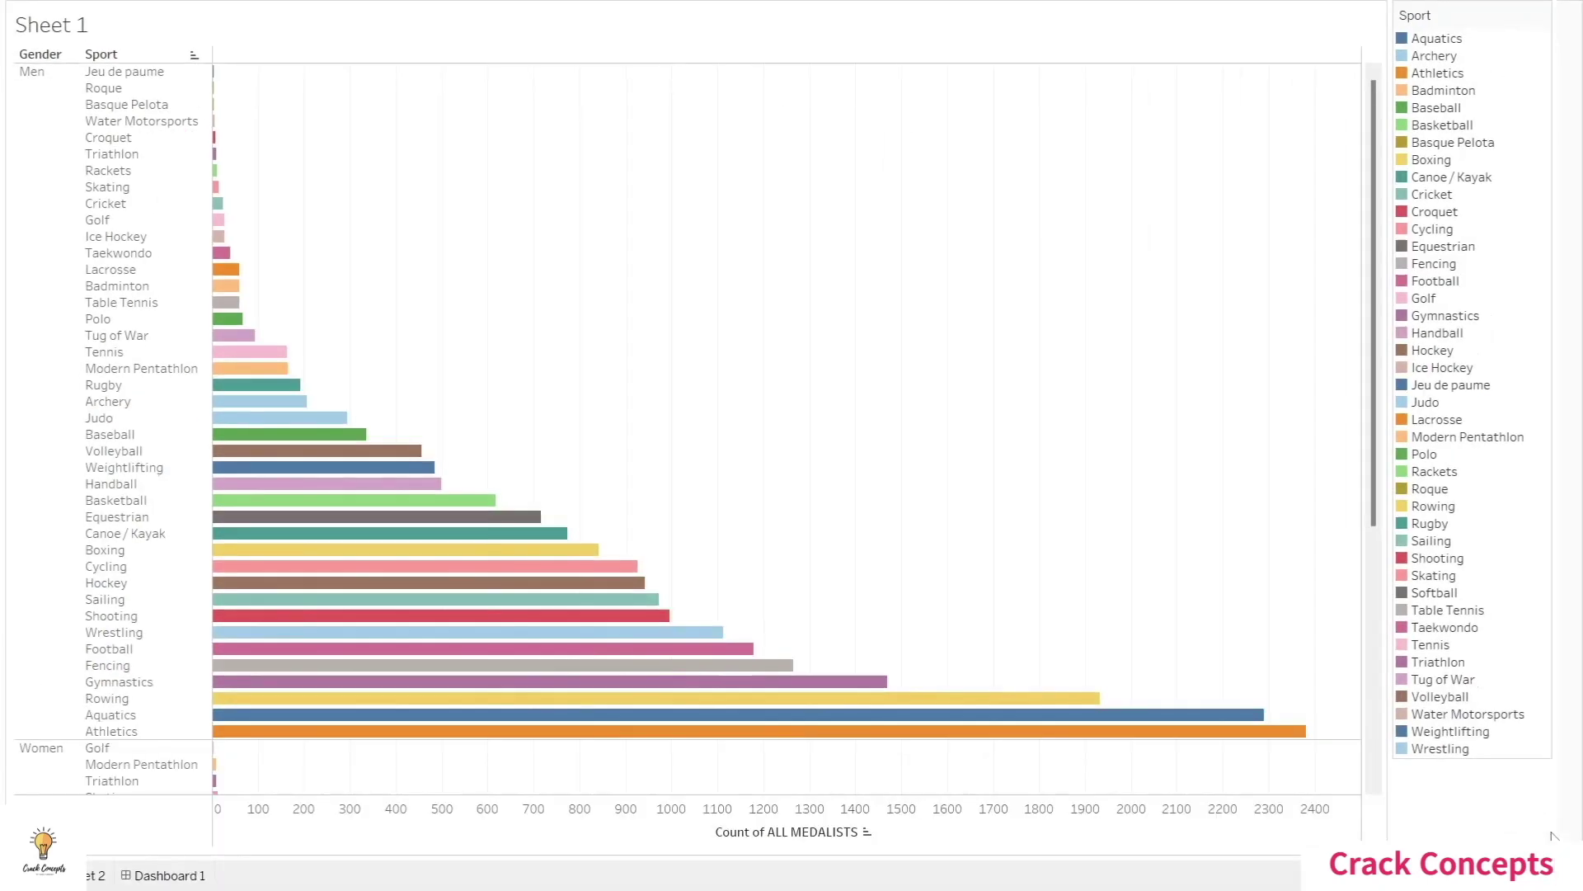
left_click(1554, 835)
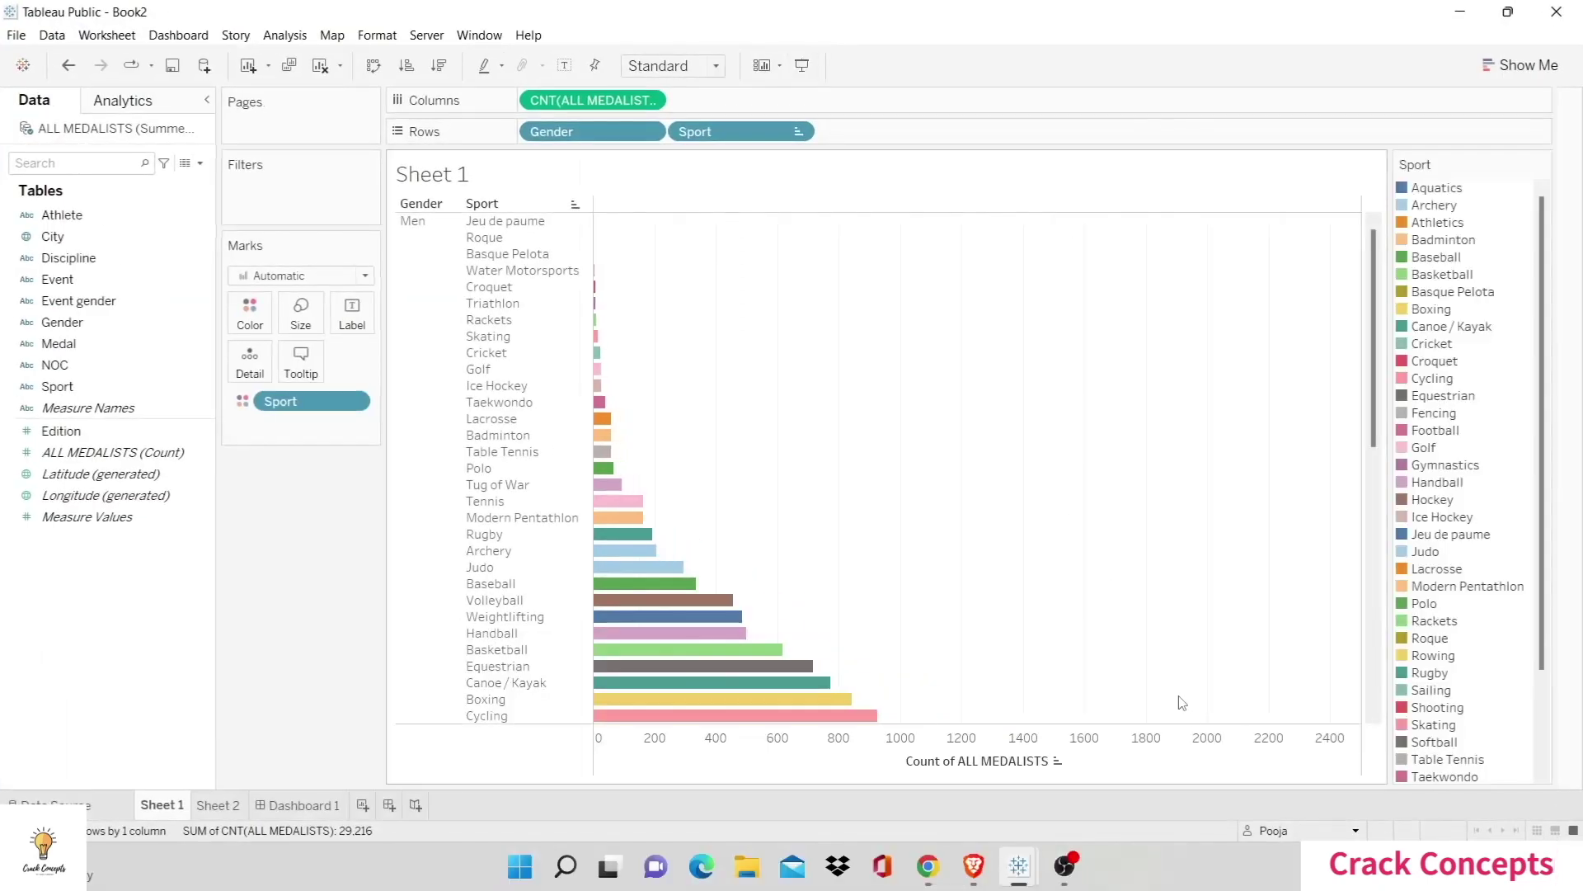
Step: Move CNT(ALL MEDALISTS) onto Color so bars shade by count from 3 to 2,381
key("ctrl+Tab")
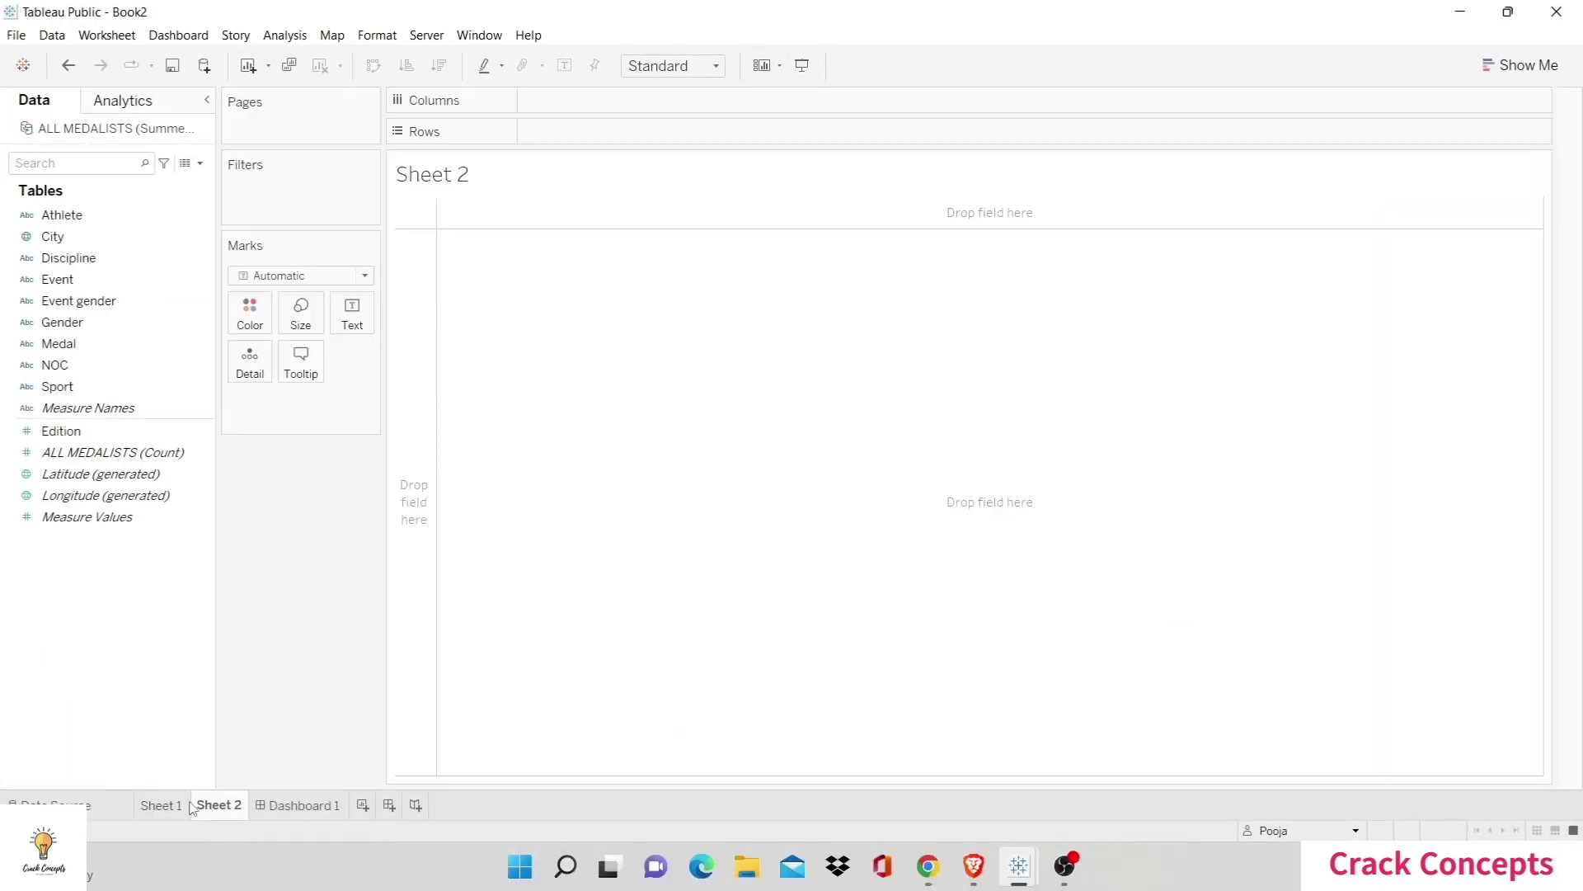
key("ctrl+shift+Tab")
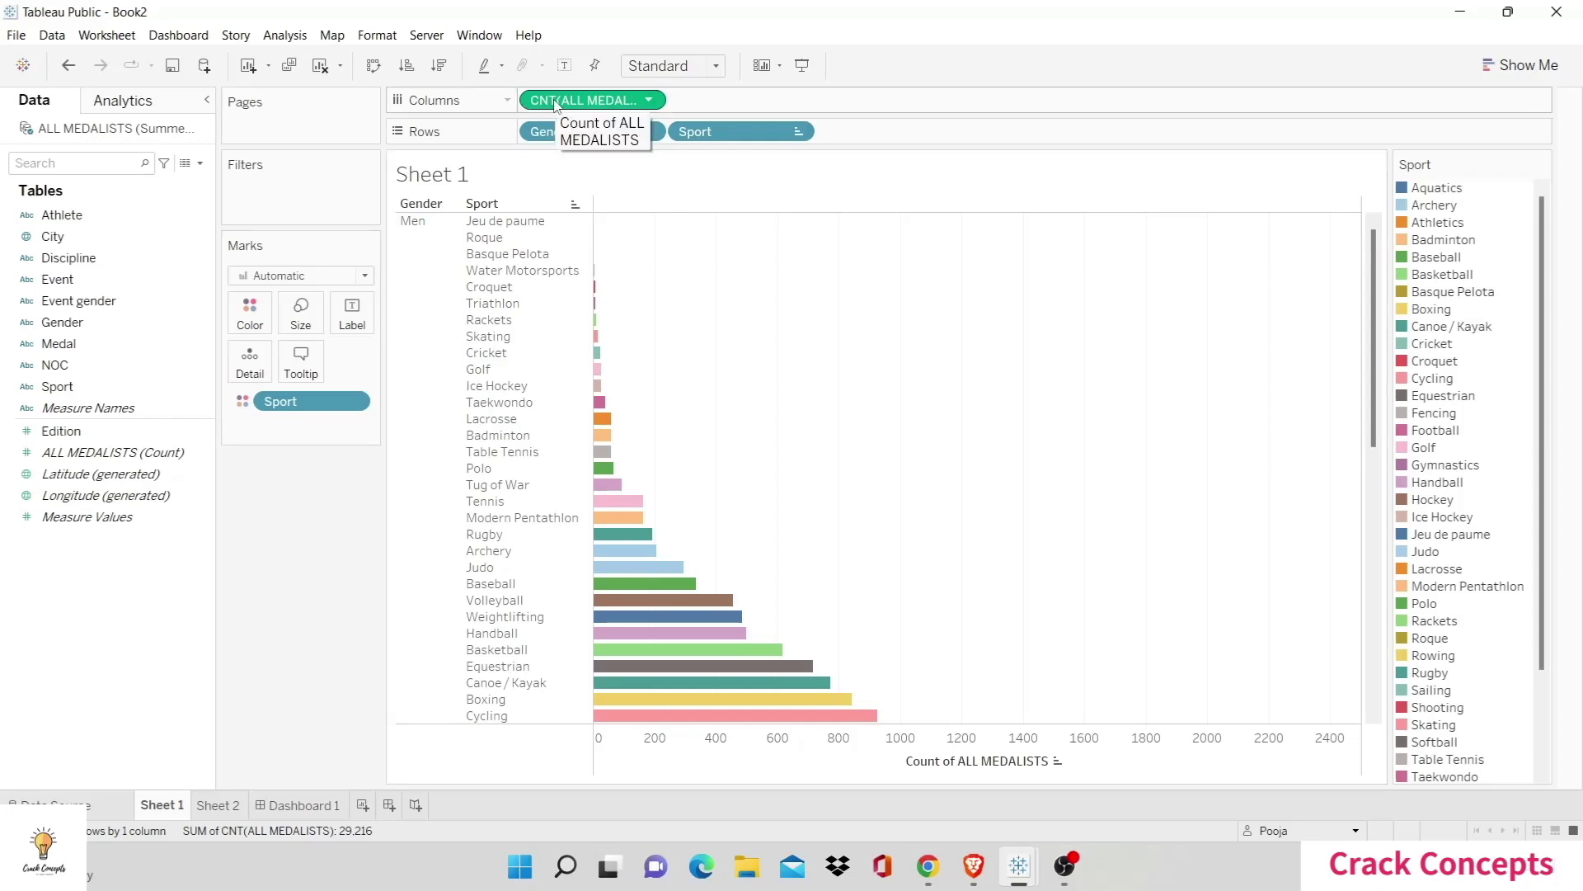
left_click_drag(554, 104, 232, 314)
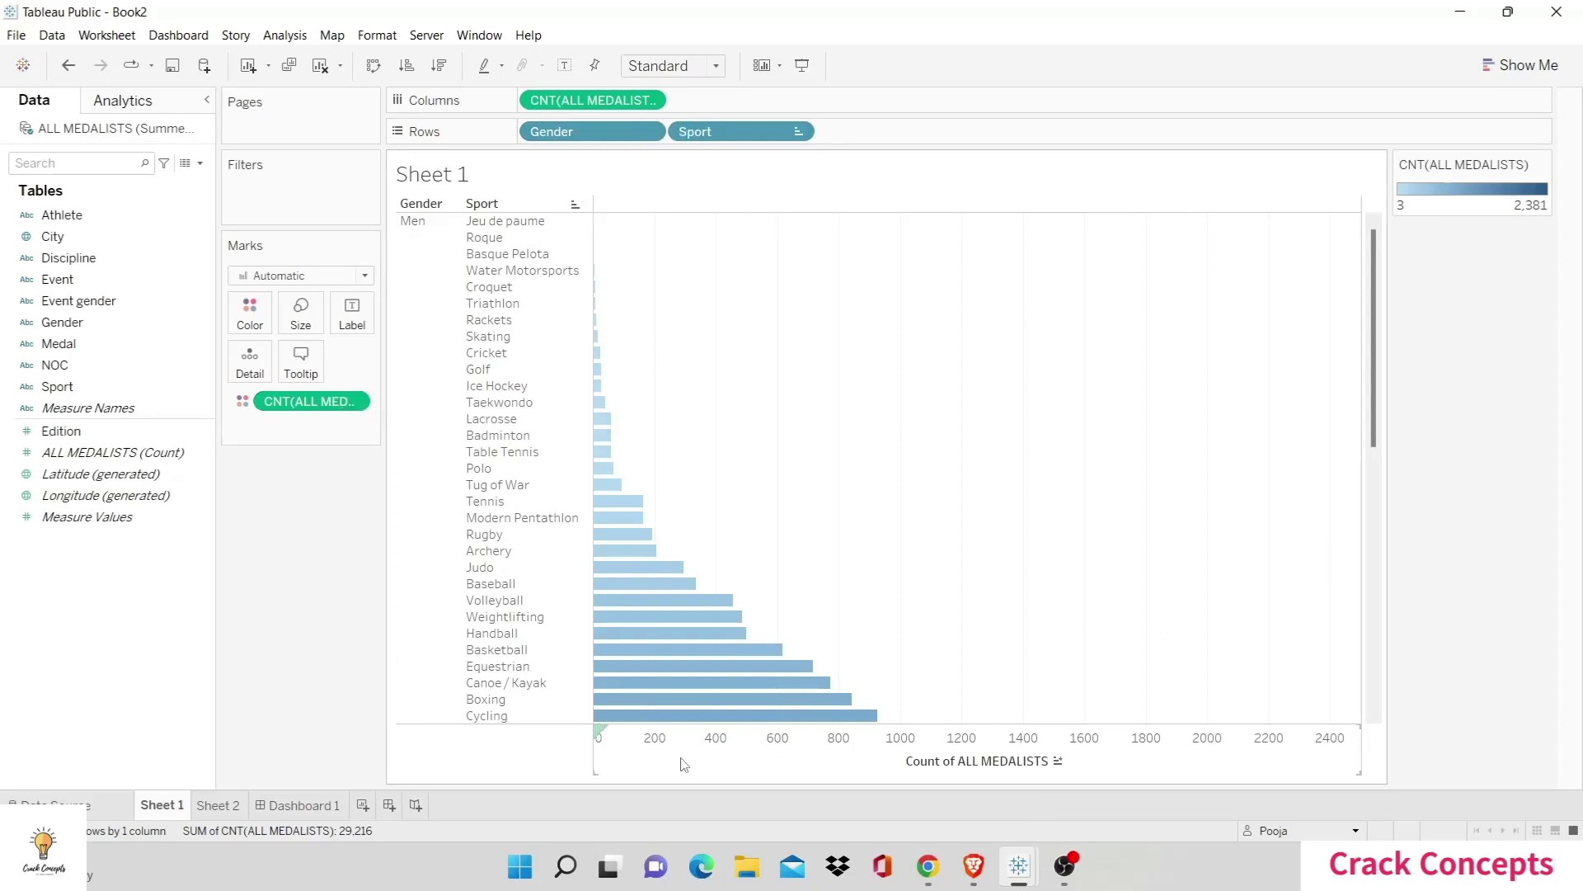
Step: On Sheet 2, show NOC as text sized by Count of NOC, with Text mark type
left_click(222, 799)
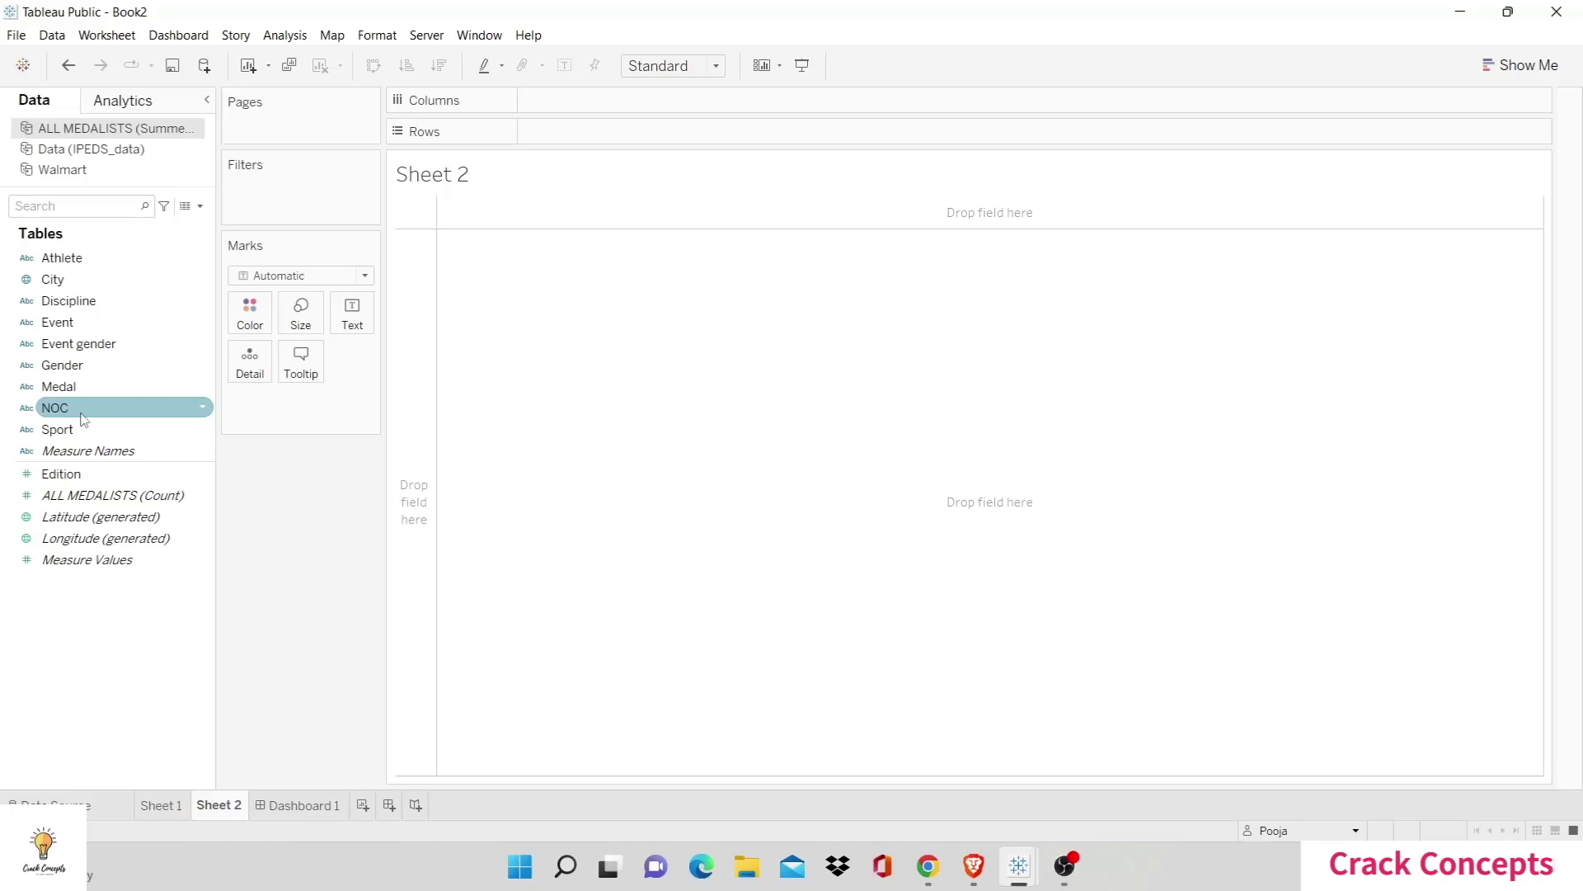
left_click_drag(83, 419, 357, 313)
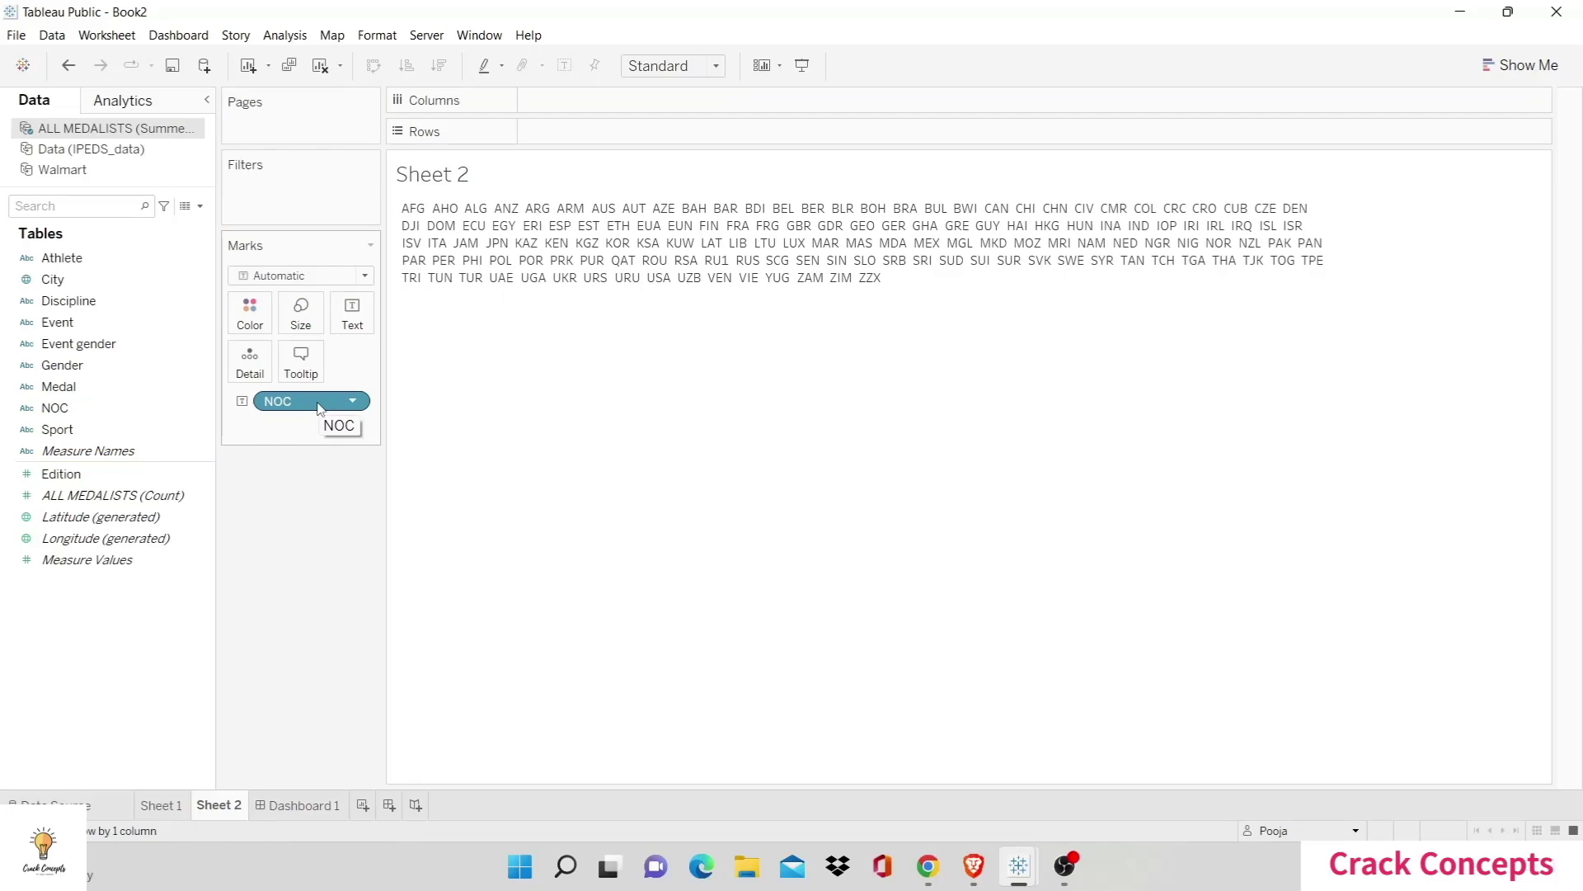
left_click_drag(319, 404, 303, 317)
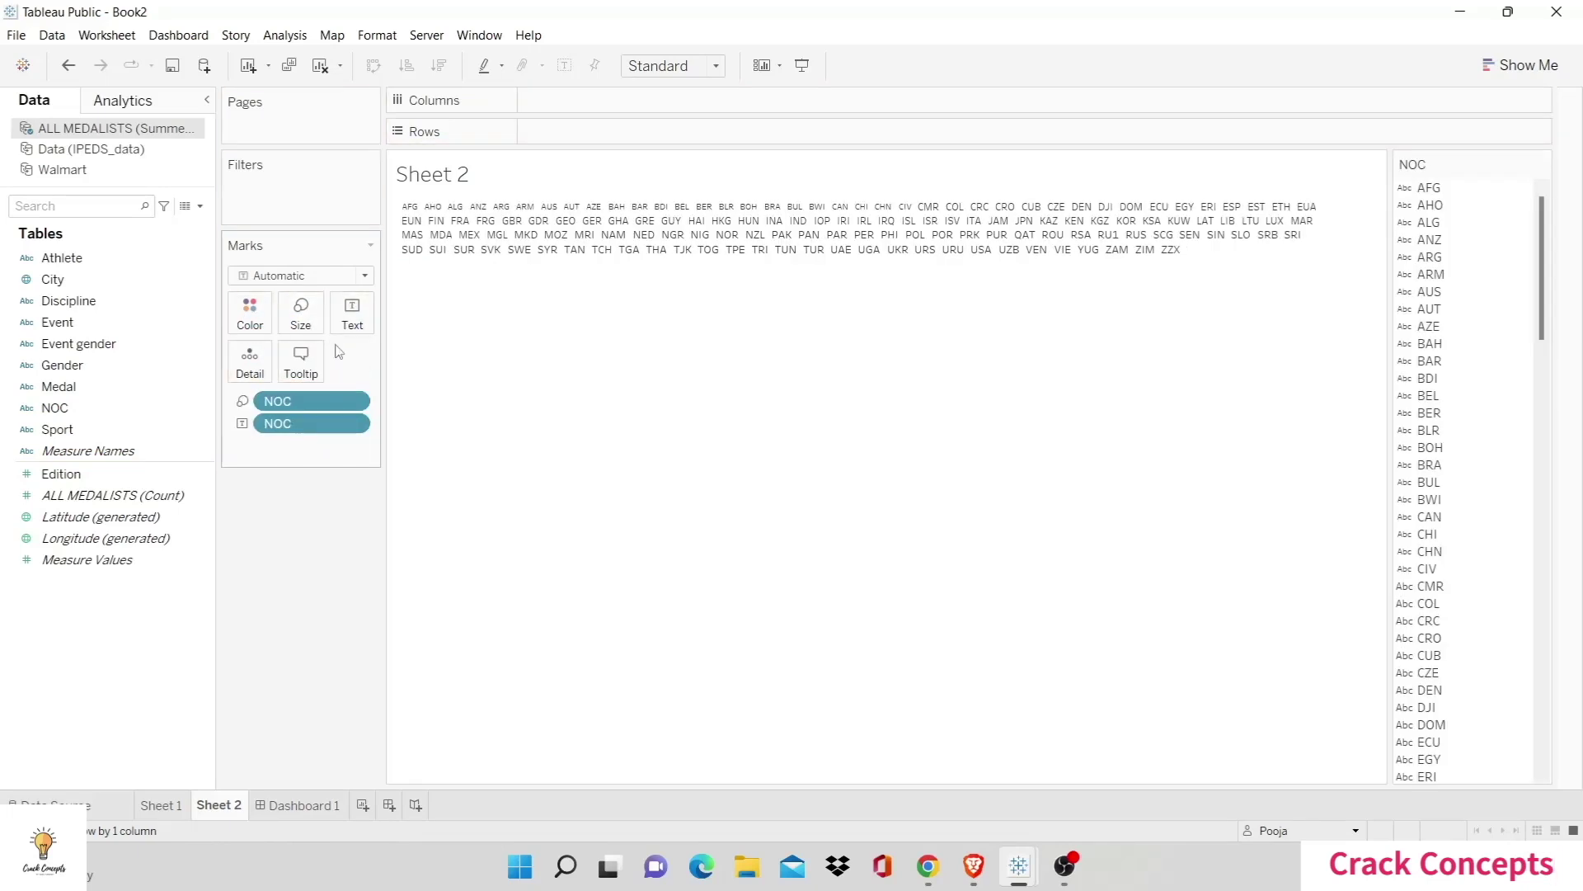
left_click(361, 400)
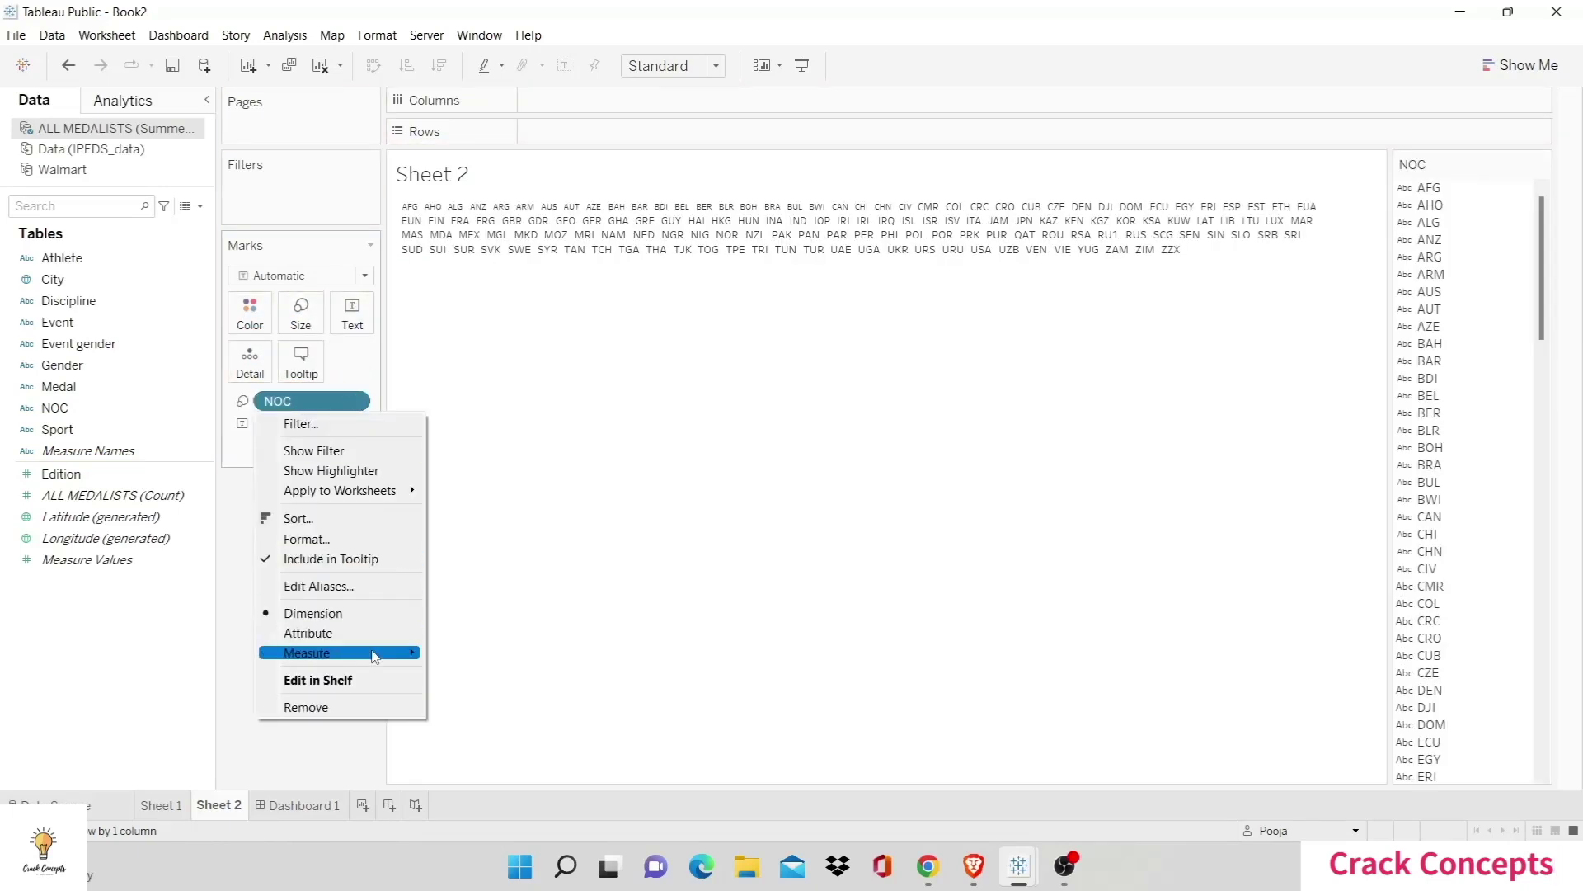
mouse_move(375, 655)
left_click(465, 696)
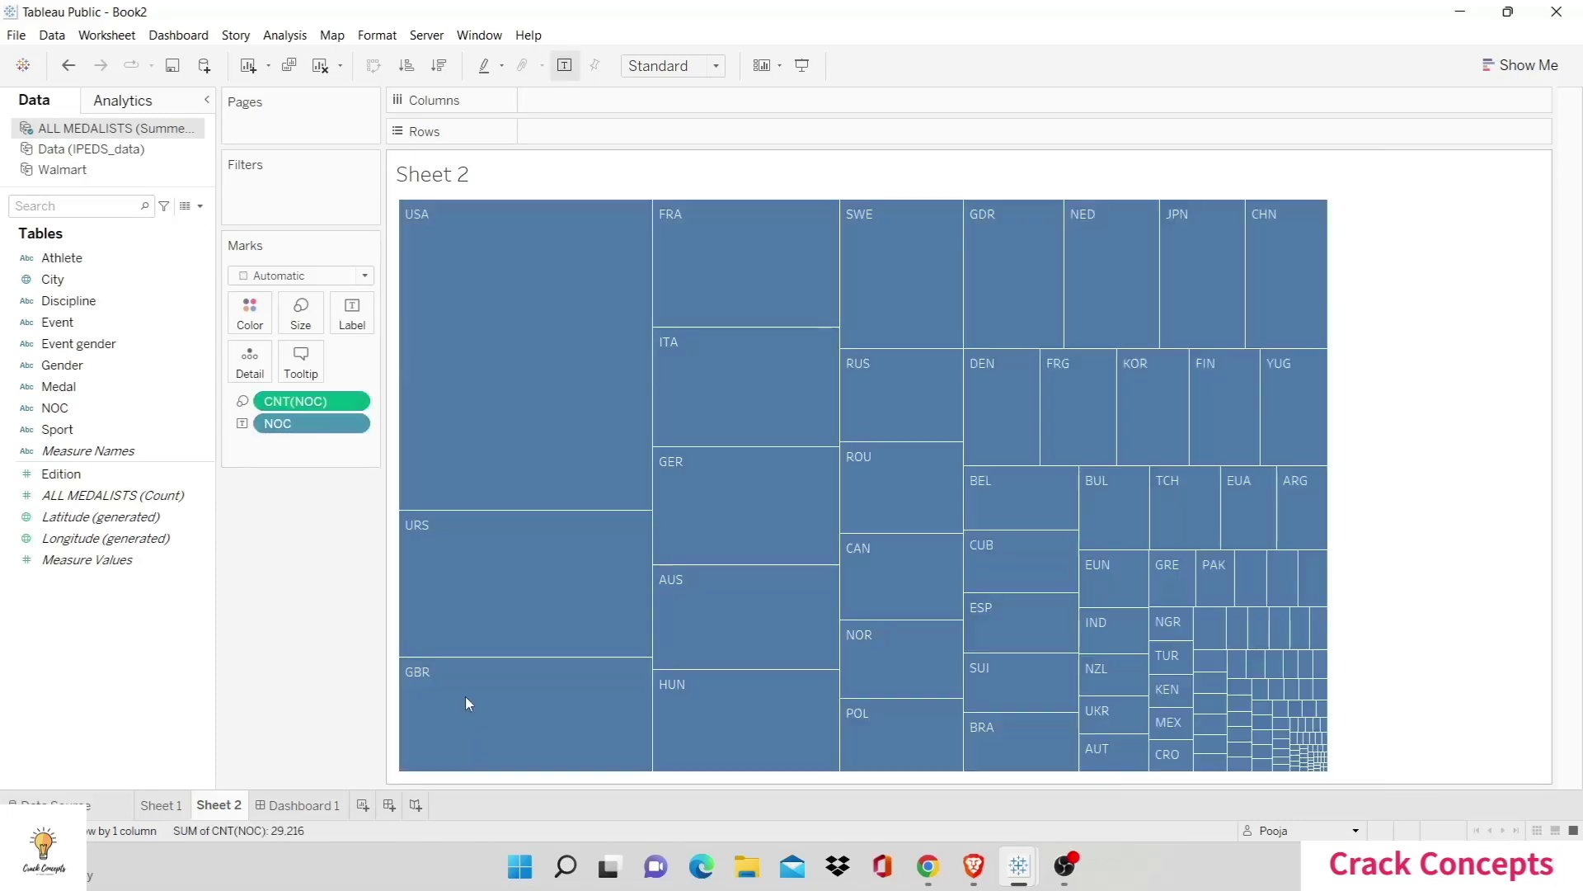
left_click(338, 285)
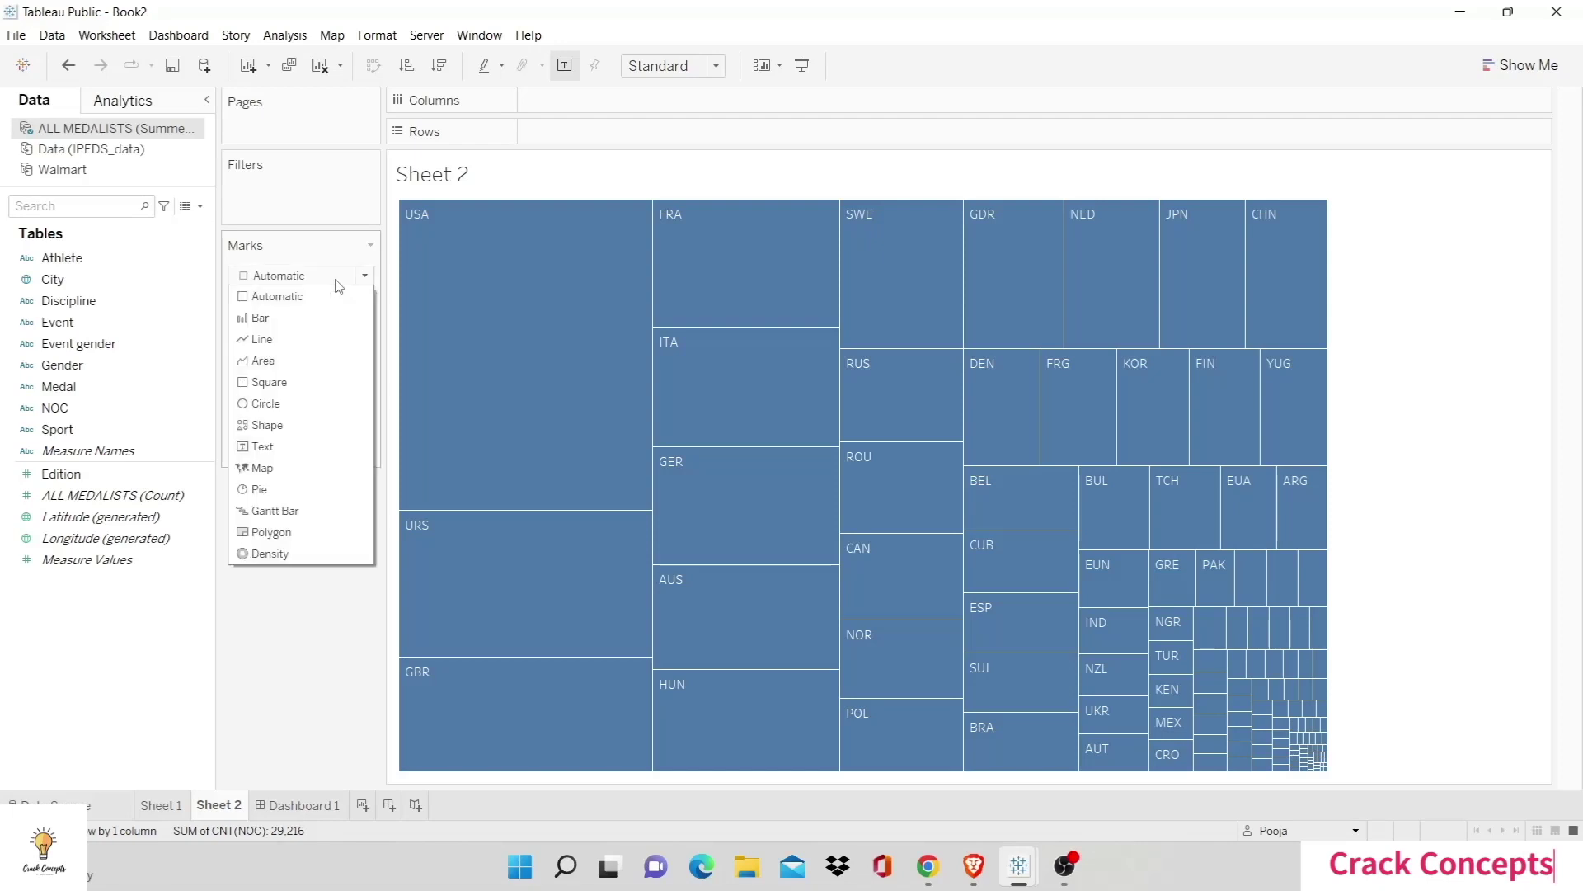
left_click(274, 449)
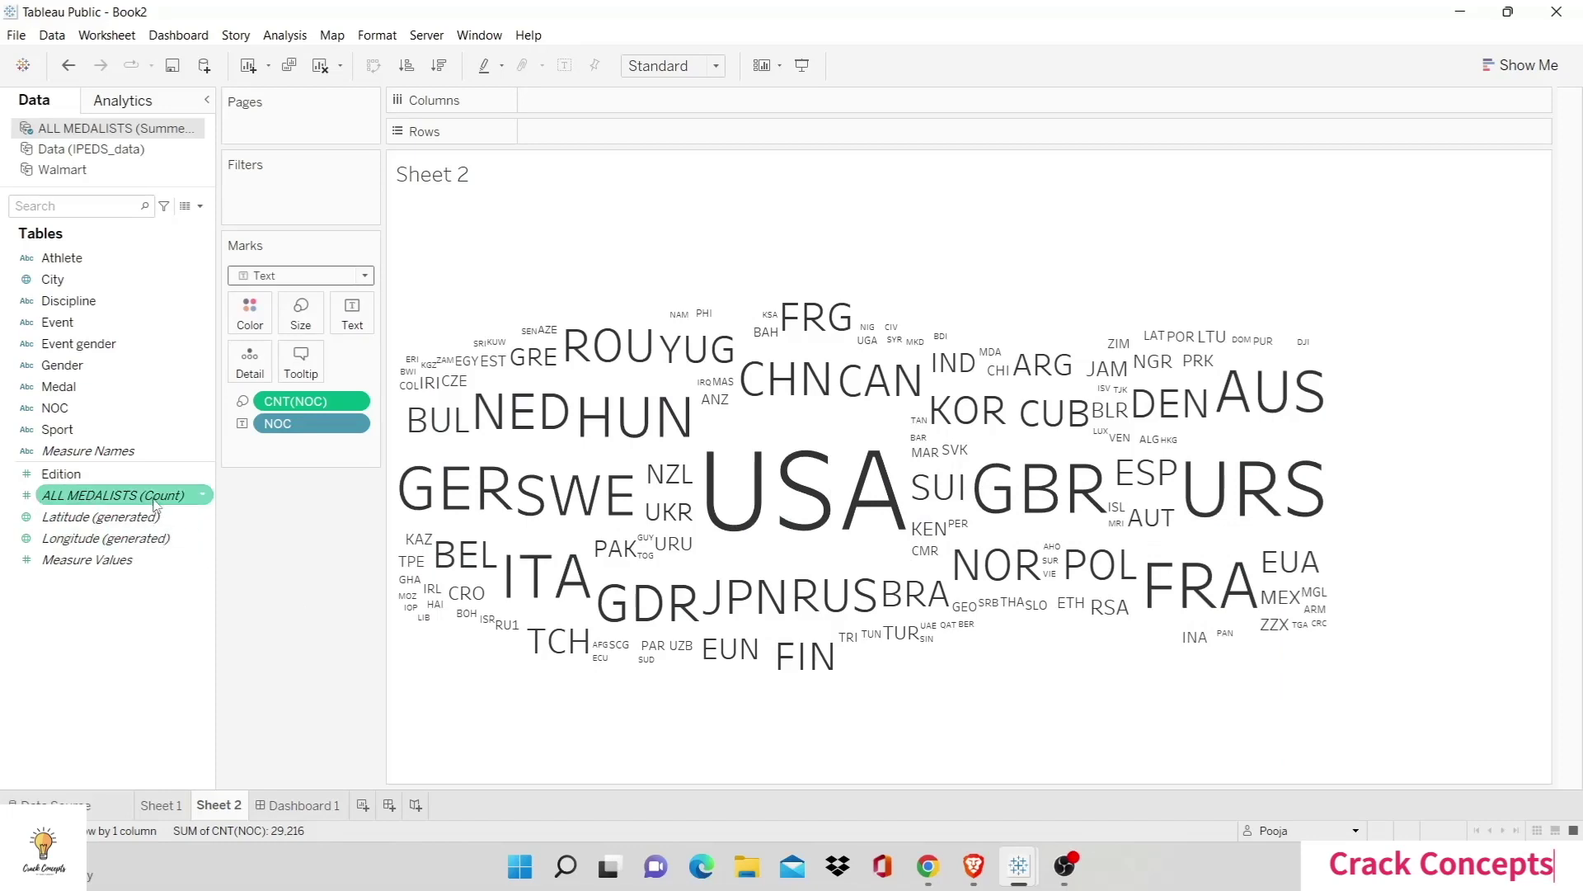
Step: Colour the country codes by medalist count, then add a new blank Sheet 3
left_click_drag(116, 495, 252, 317)
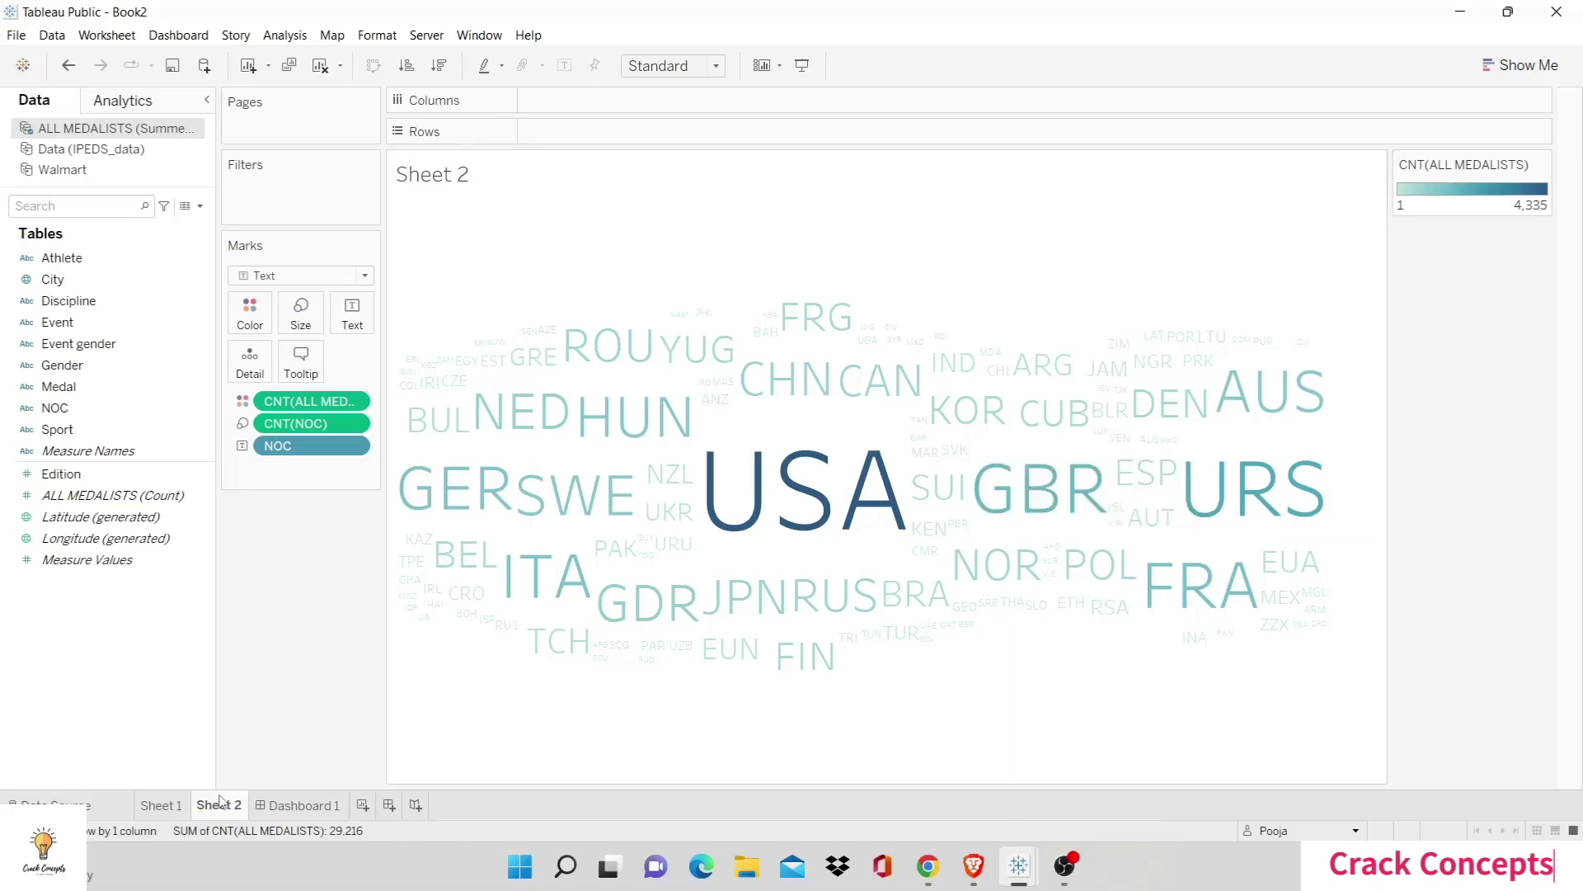
left_click(363, 805)
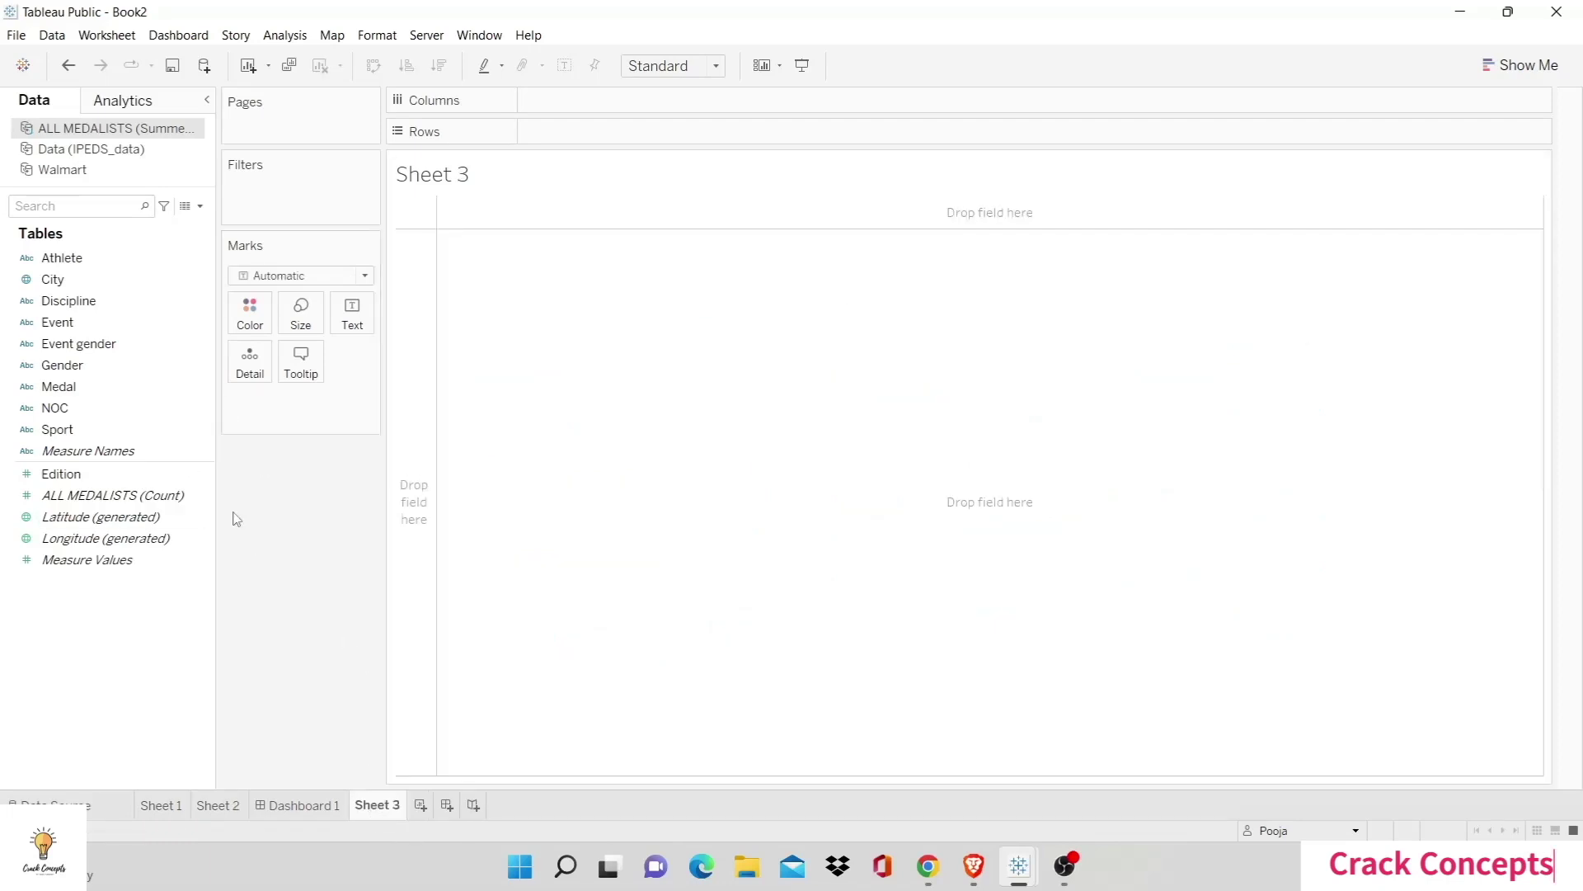
Step: Build a count table with Medal as rows and Gender as columns, e.g. Gold 7,365 Men
double_click(54, 388)
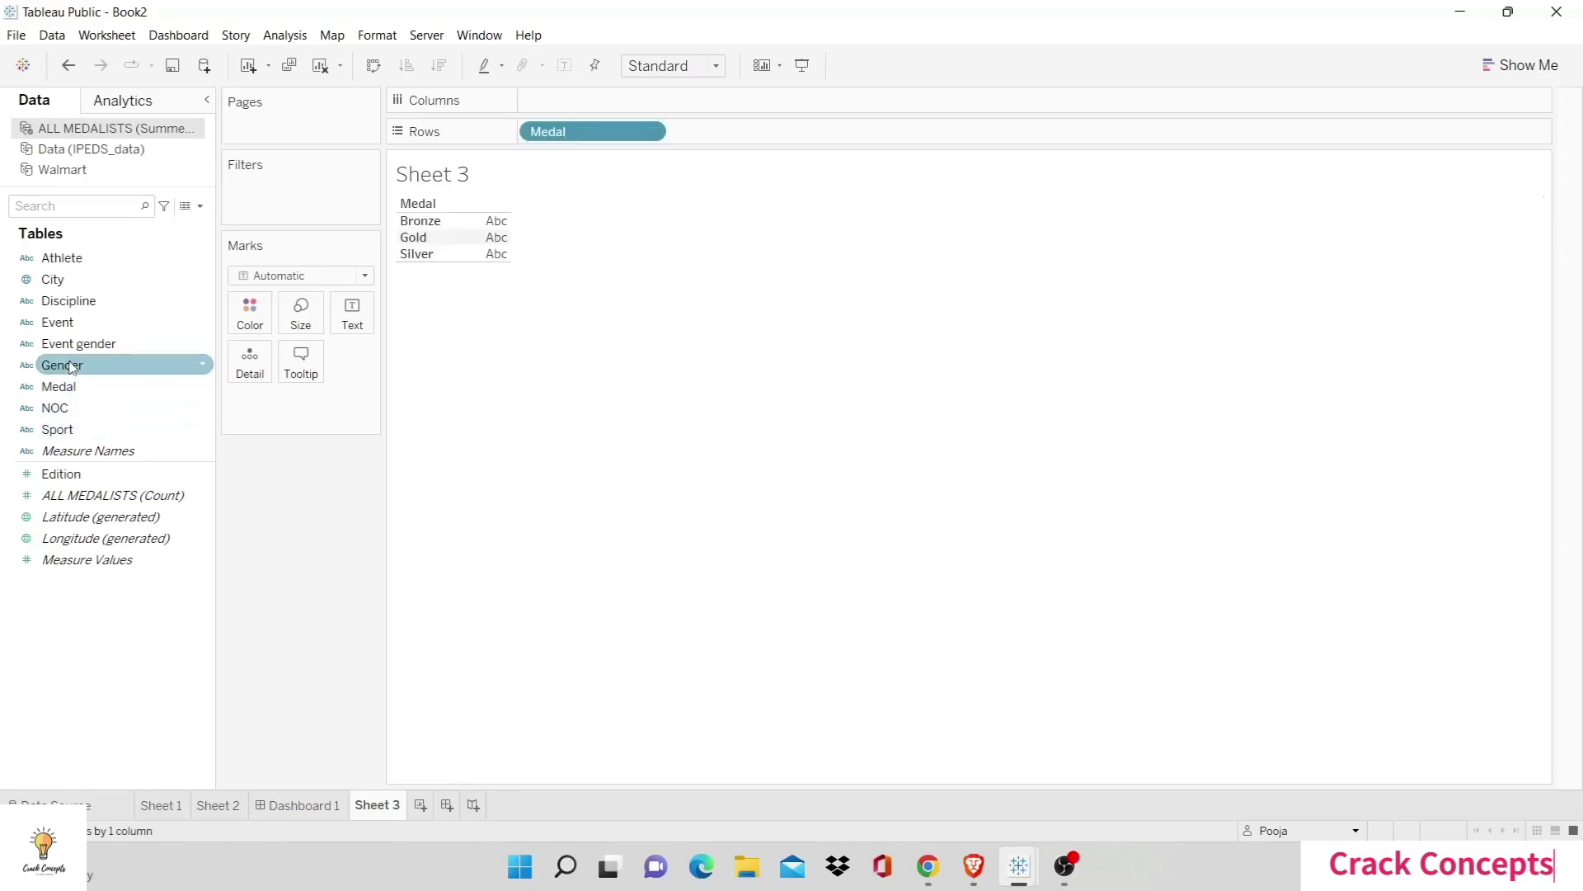
double_click(72, 366)
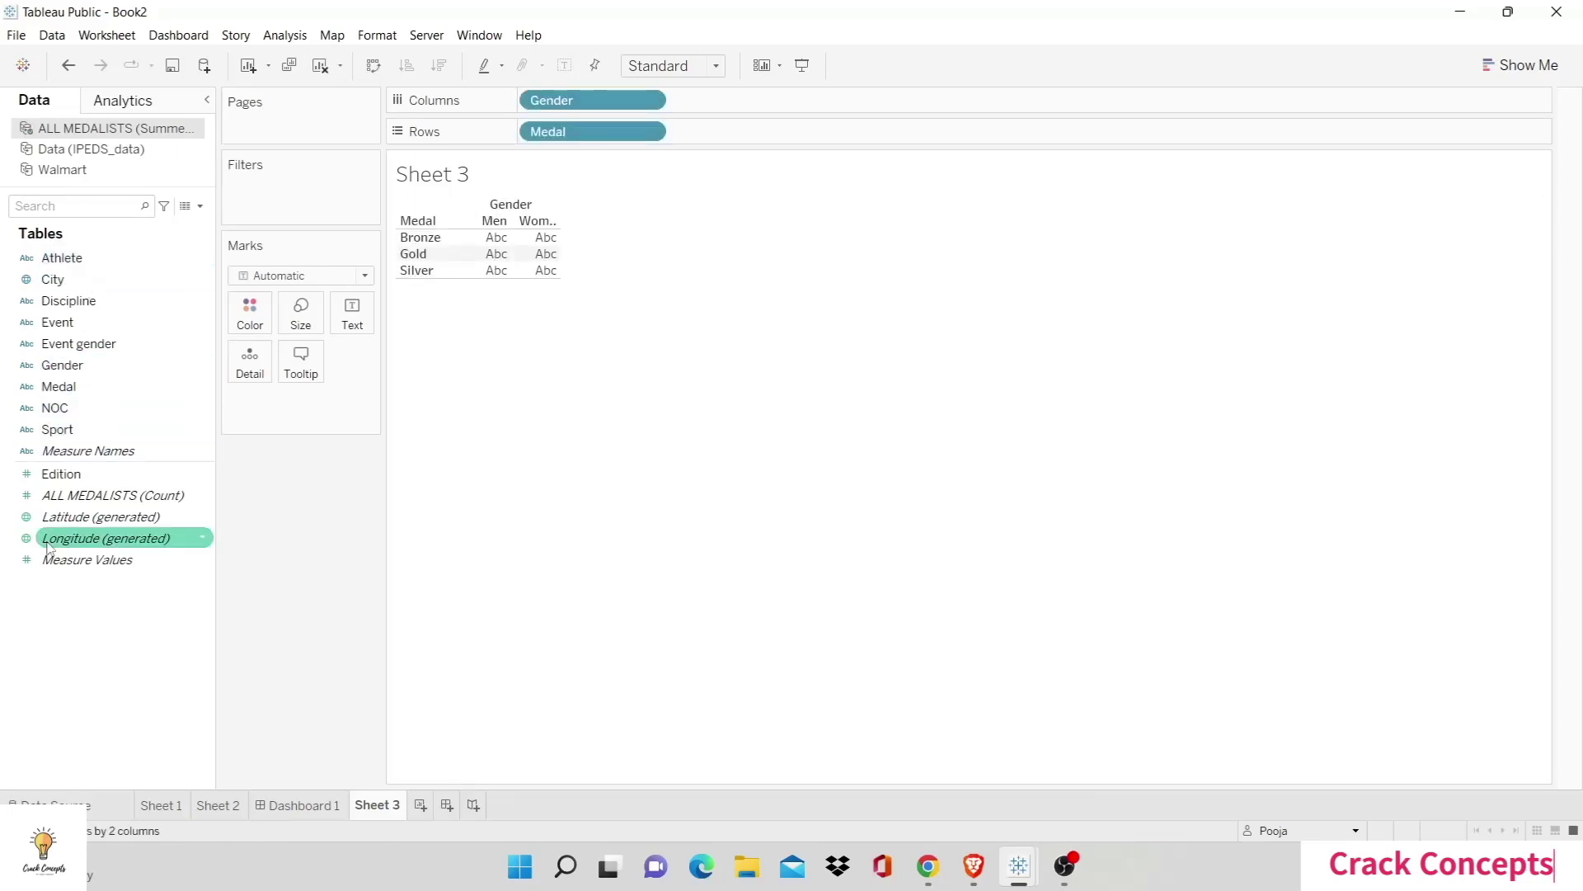
double_click(73, 497)
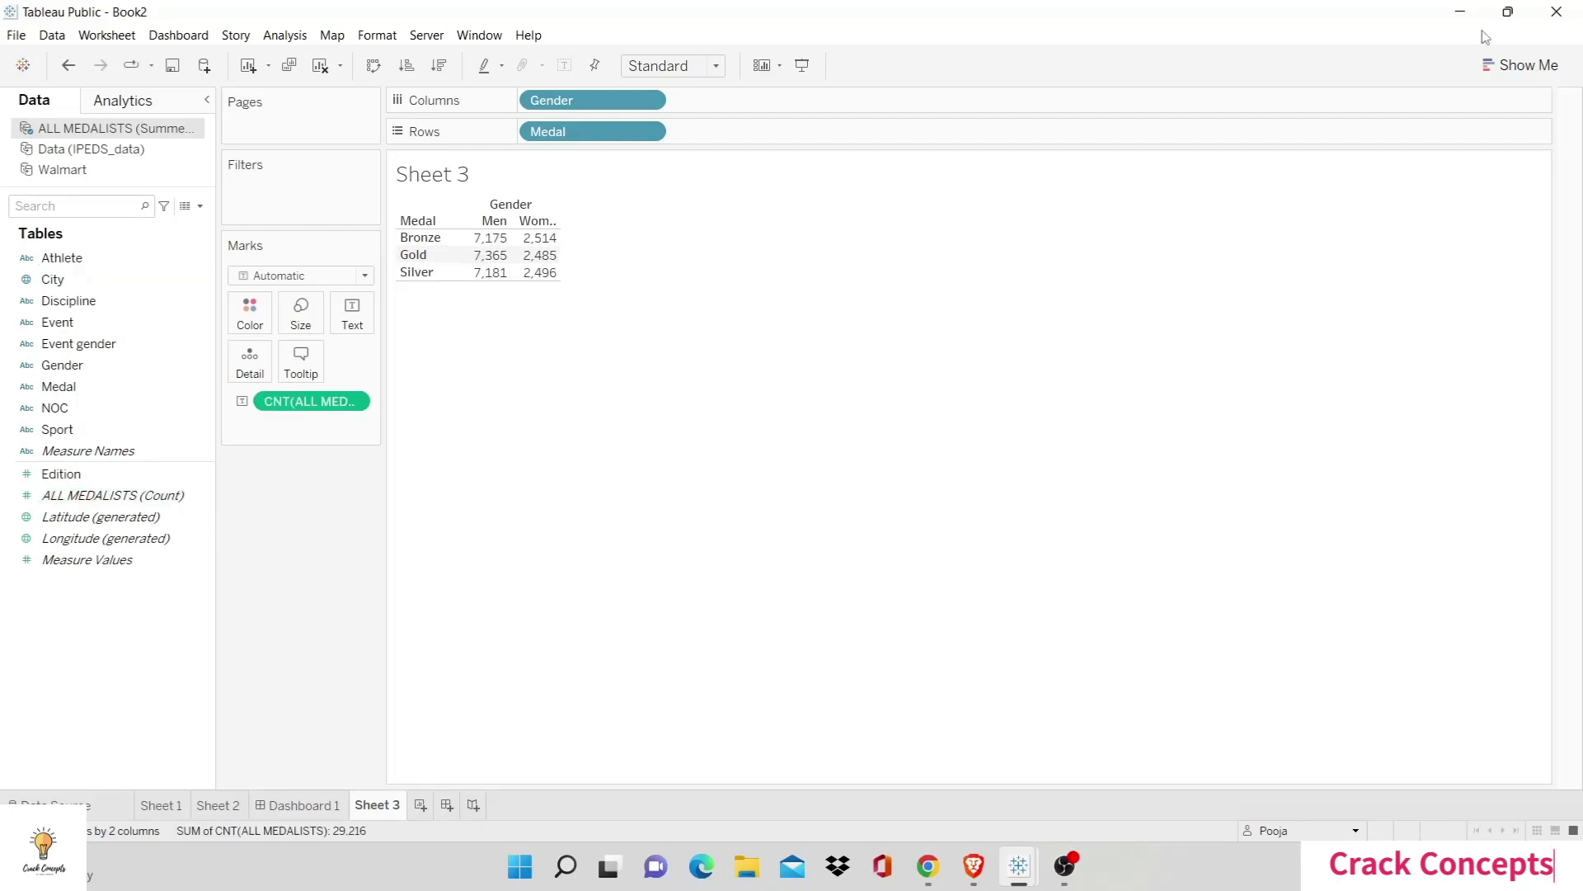
Step: Make vertical bars by Gender and Medal filling the Entire View, each labelled with its count
left_click(1517, 64)
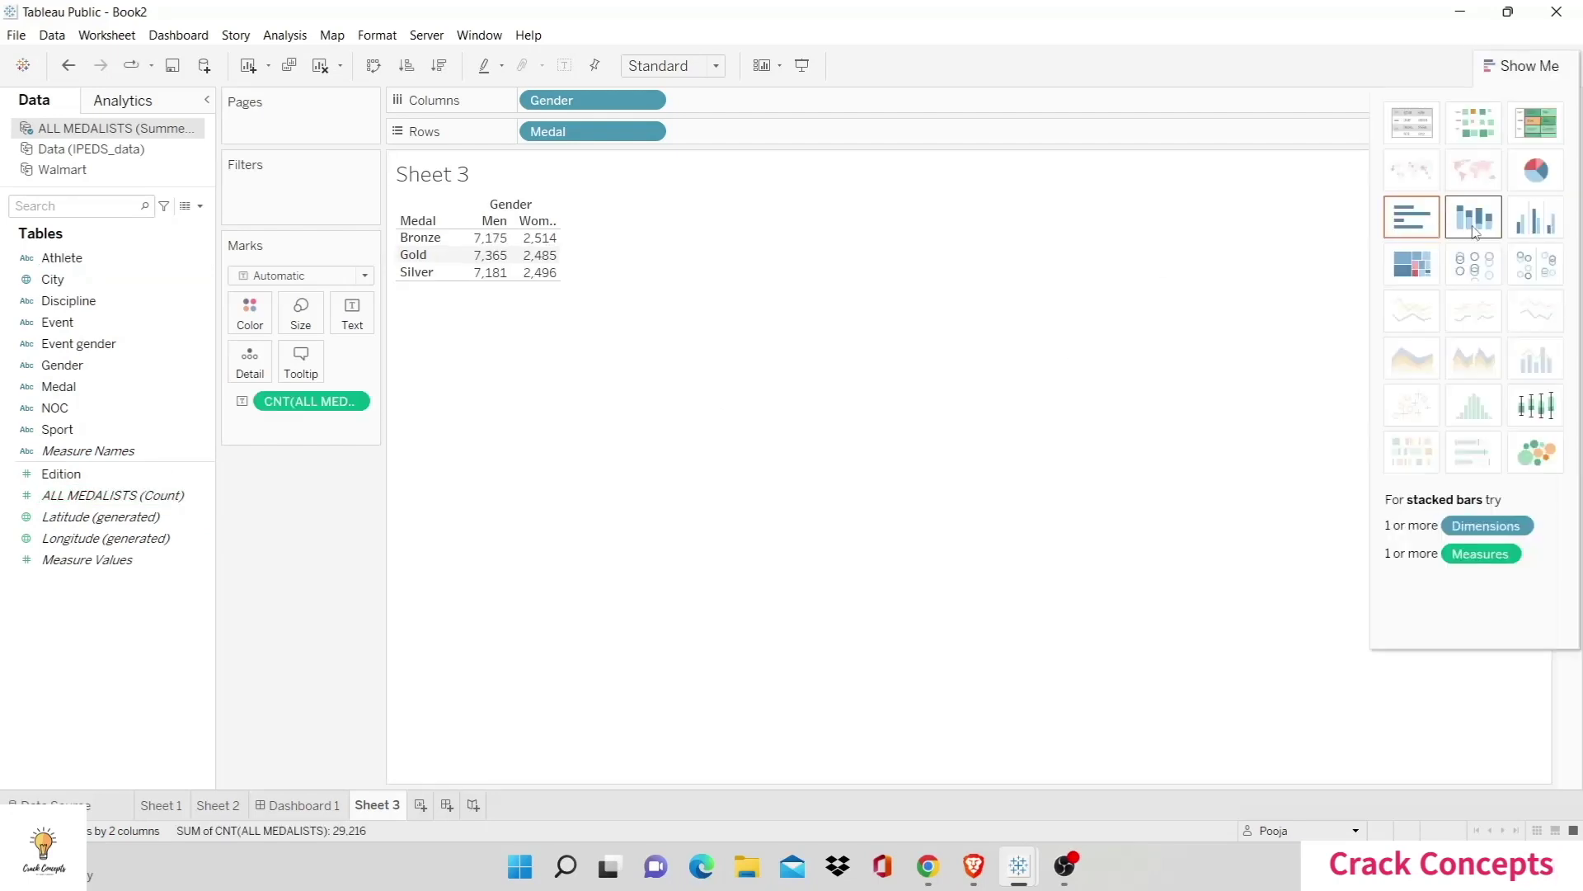
left_click(1422, 234)
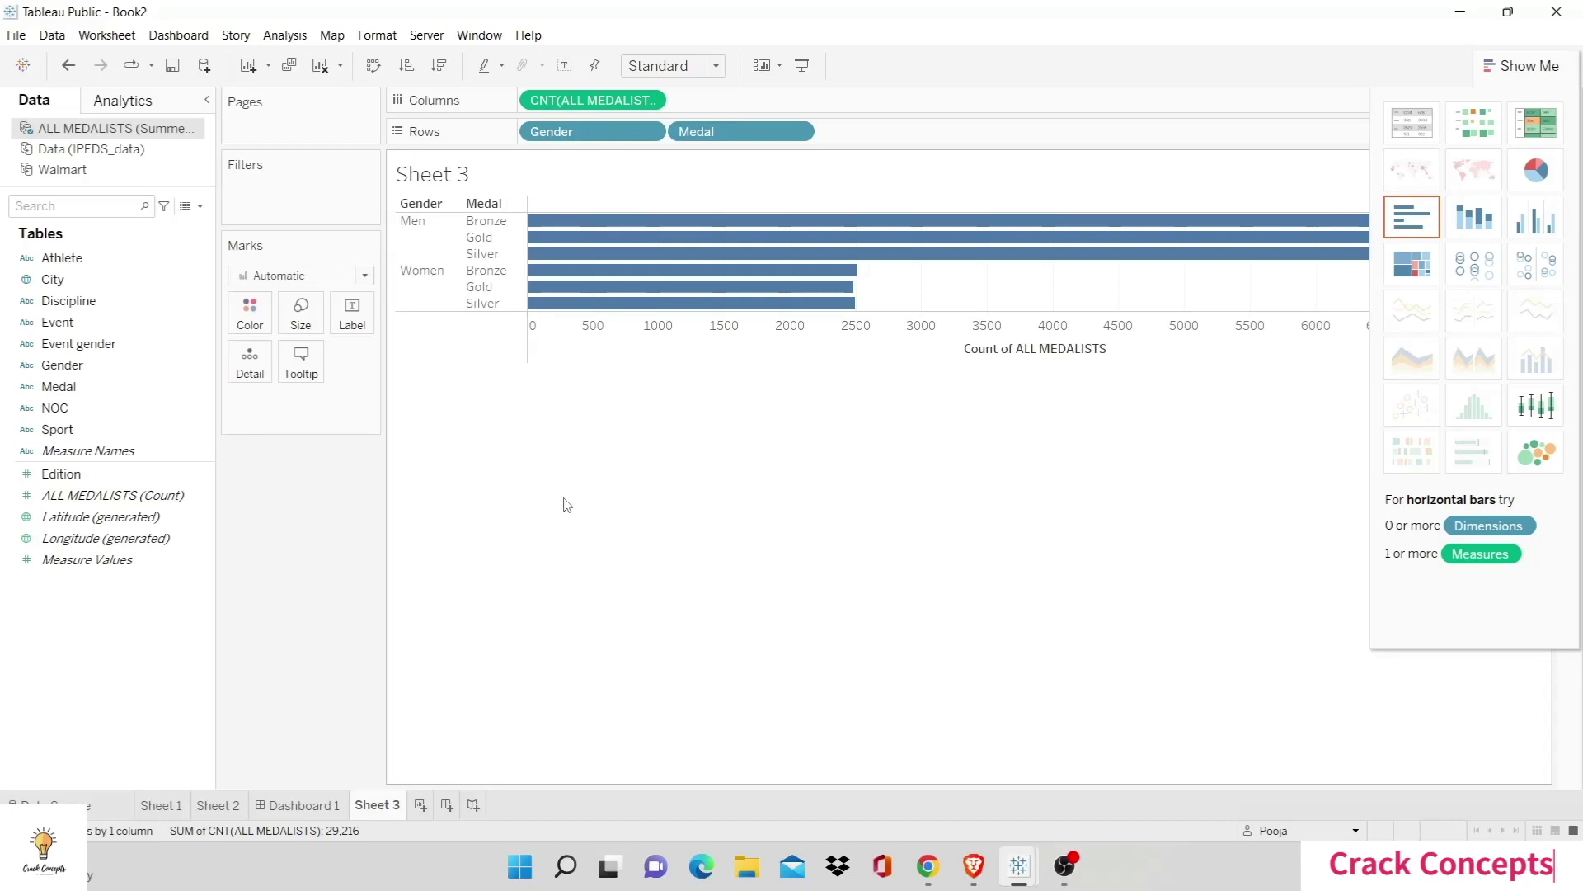
left_click(373, 65)
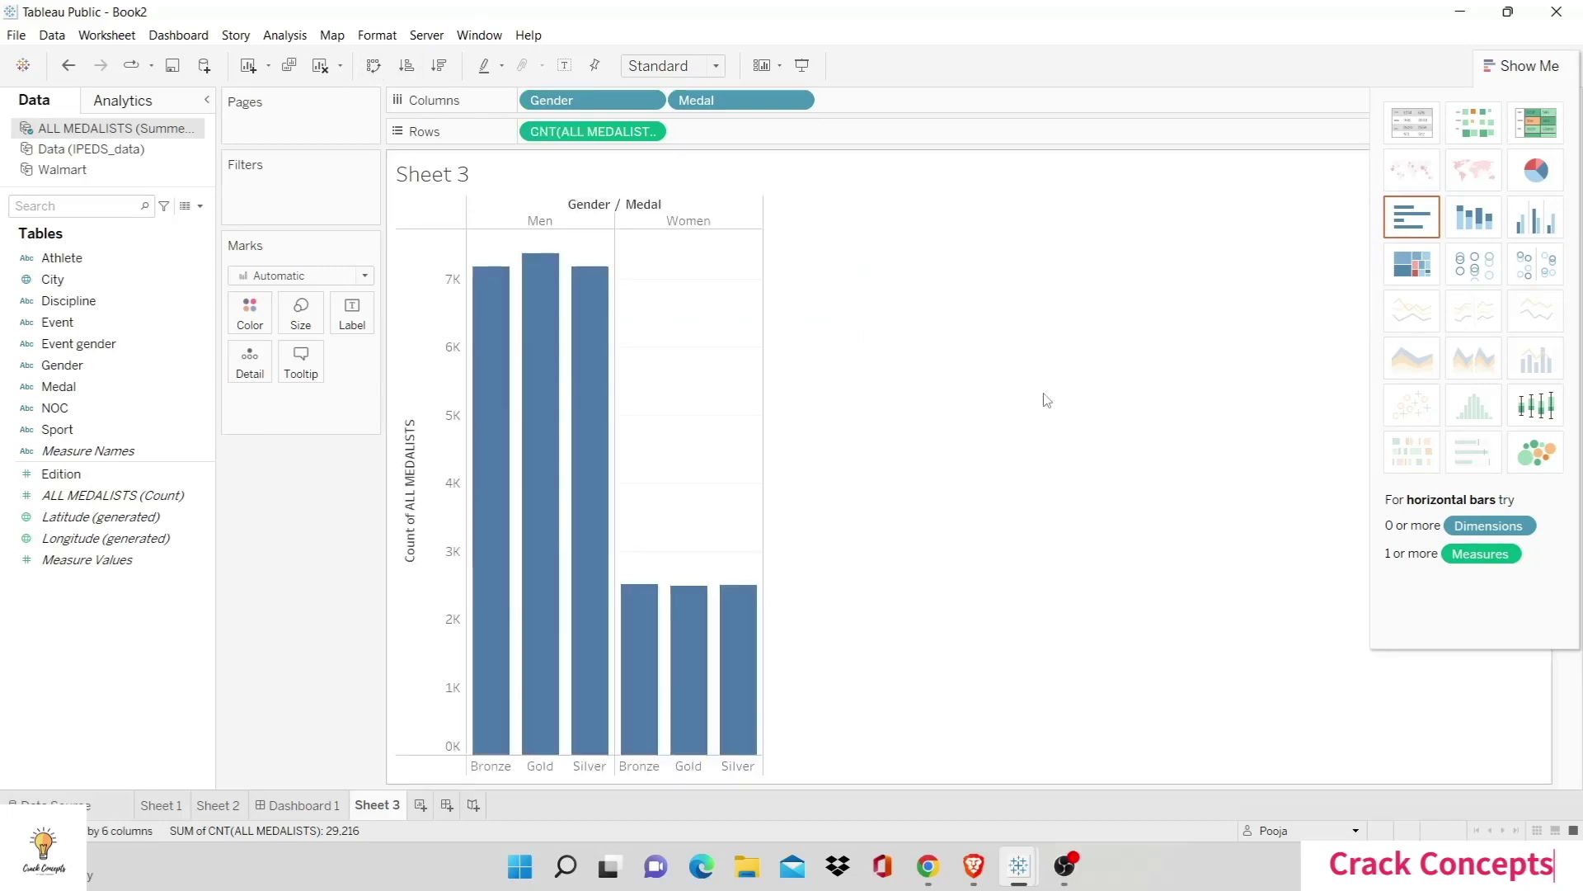
left_click(1526, 65)
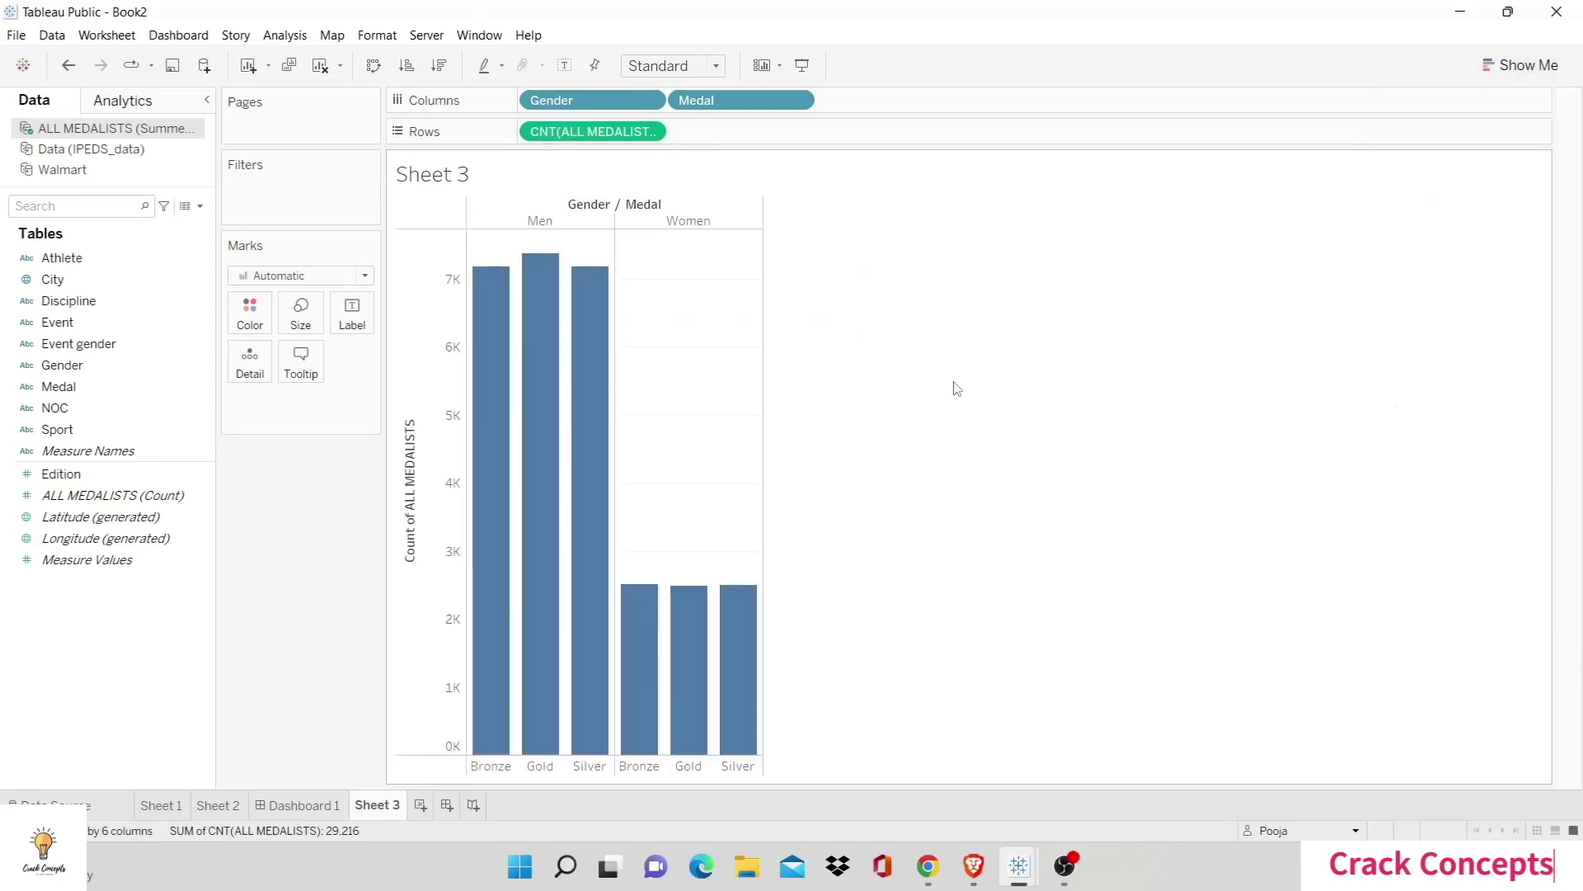
left_click(716, 66)
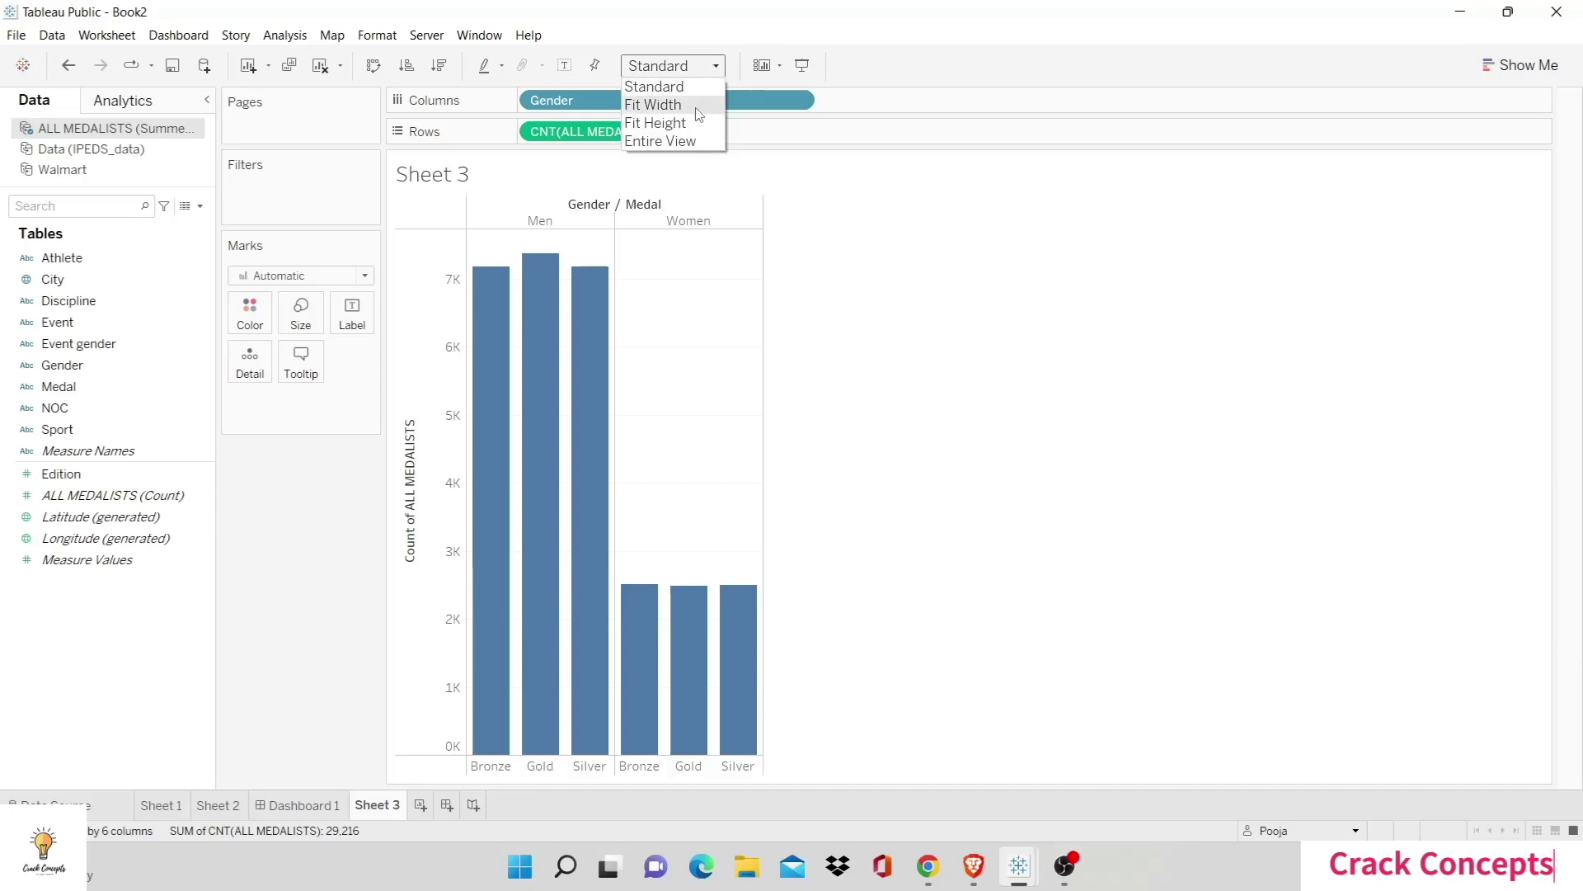
left_click(692, 143)
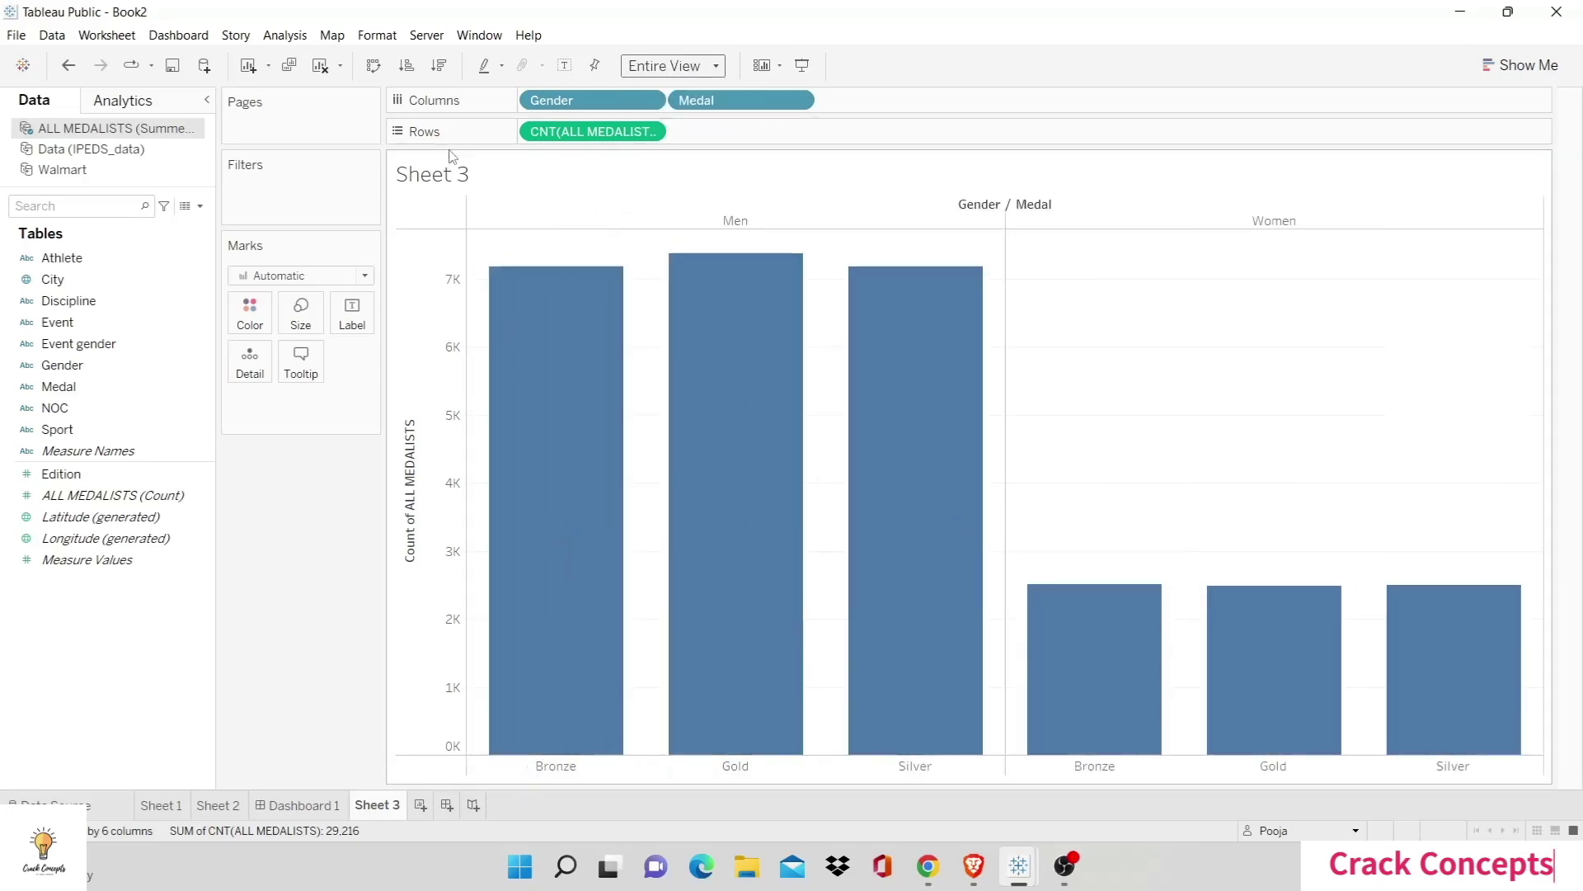
left_click(566, 65)
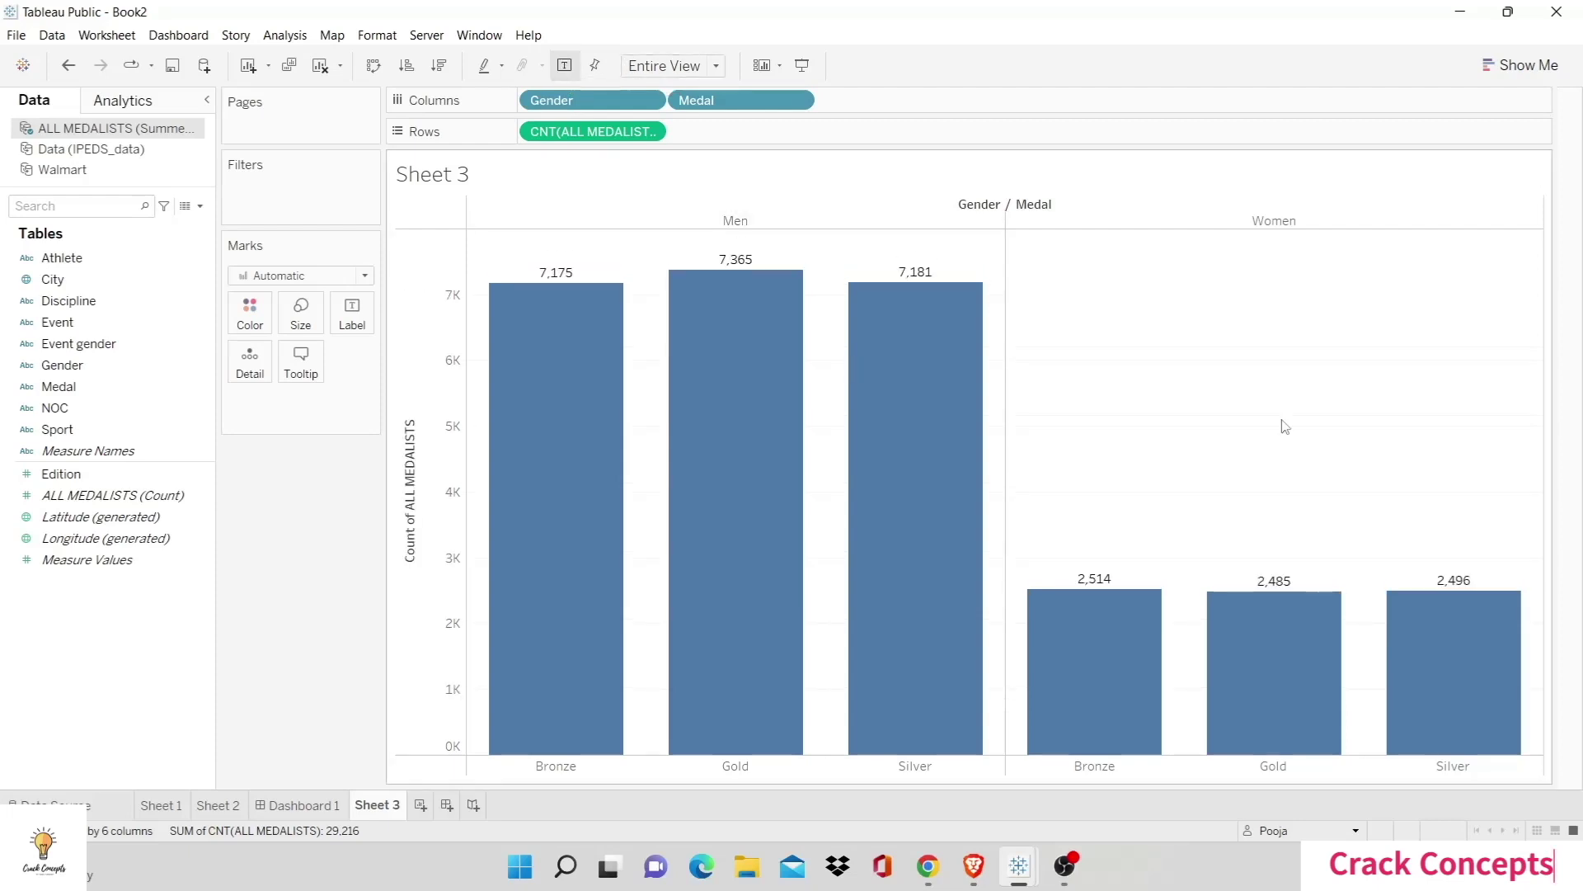
Step: Move Medal ahead of Gender on Columns, then check the axis title without changing it
left_click_drag(739, 97, 526, 104)
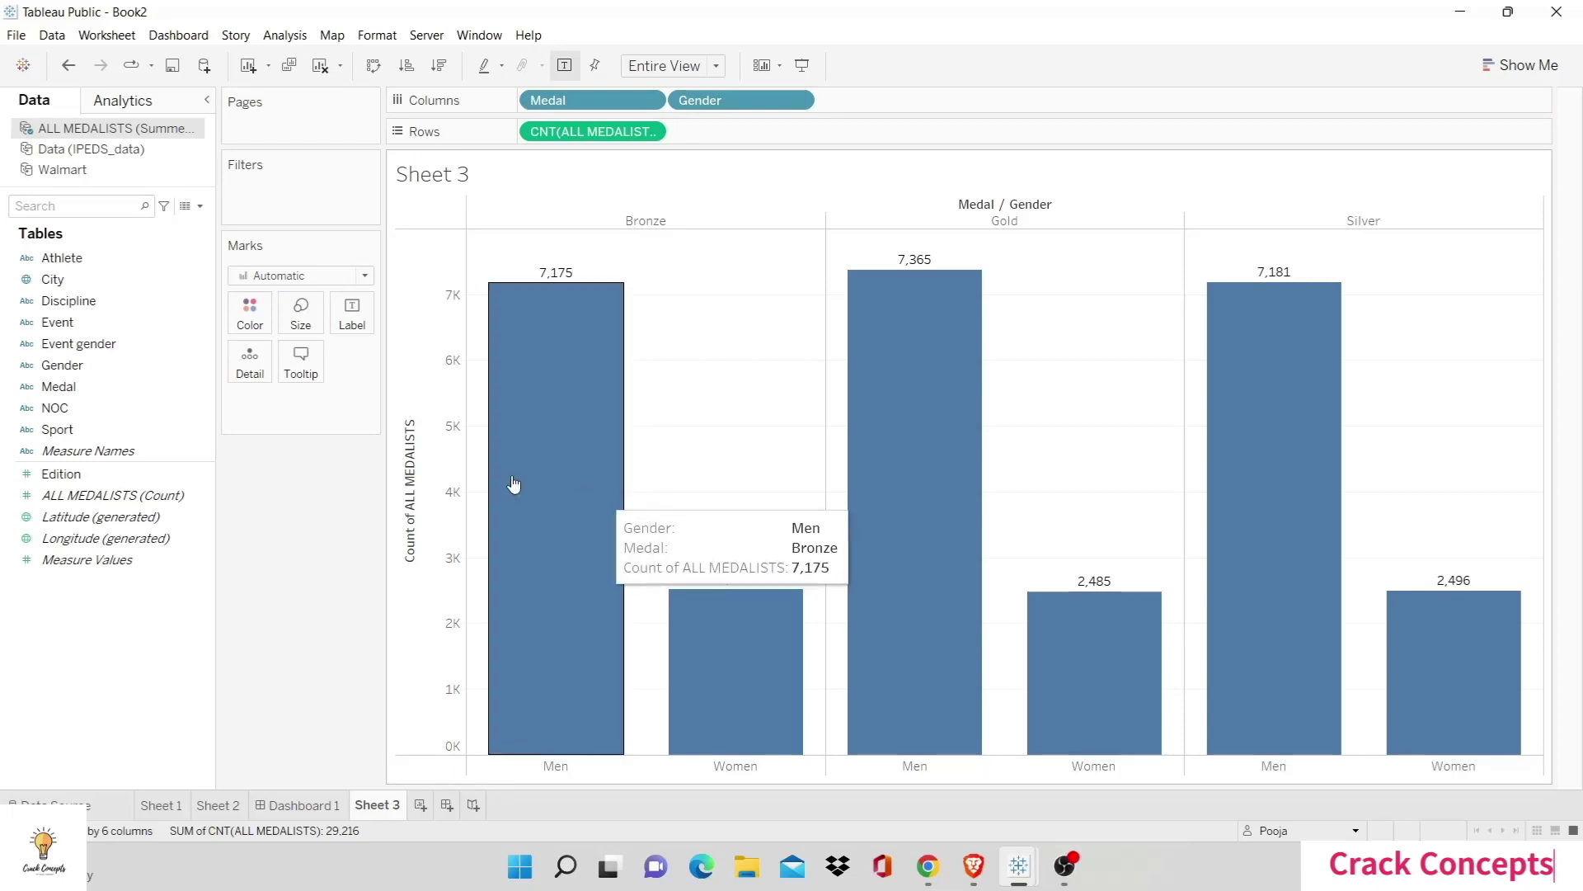
right_click(418, 536)
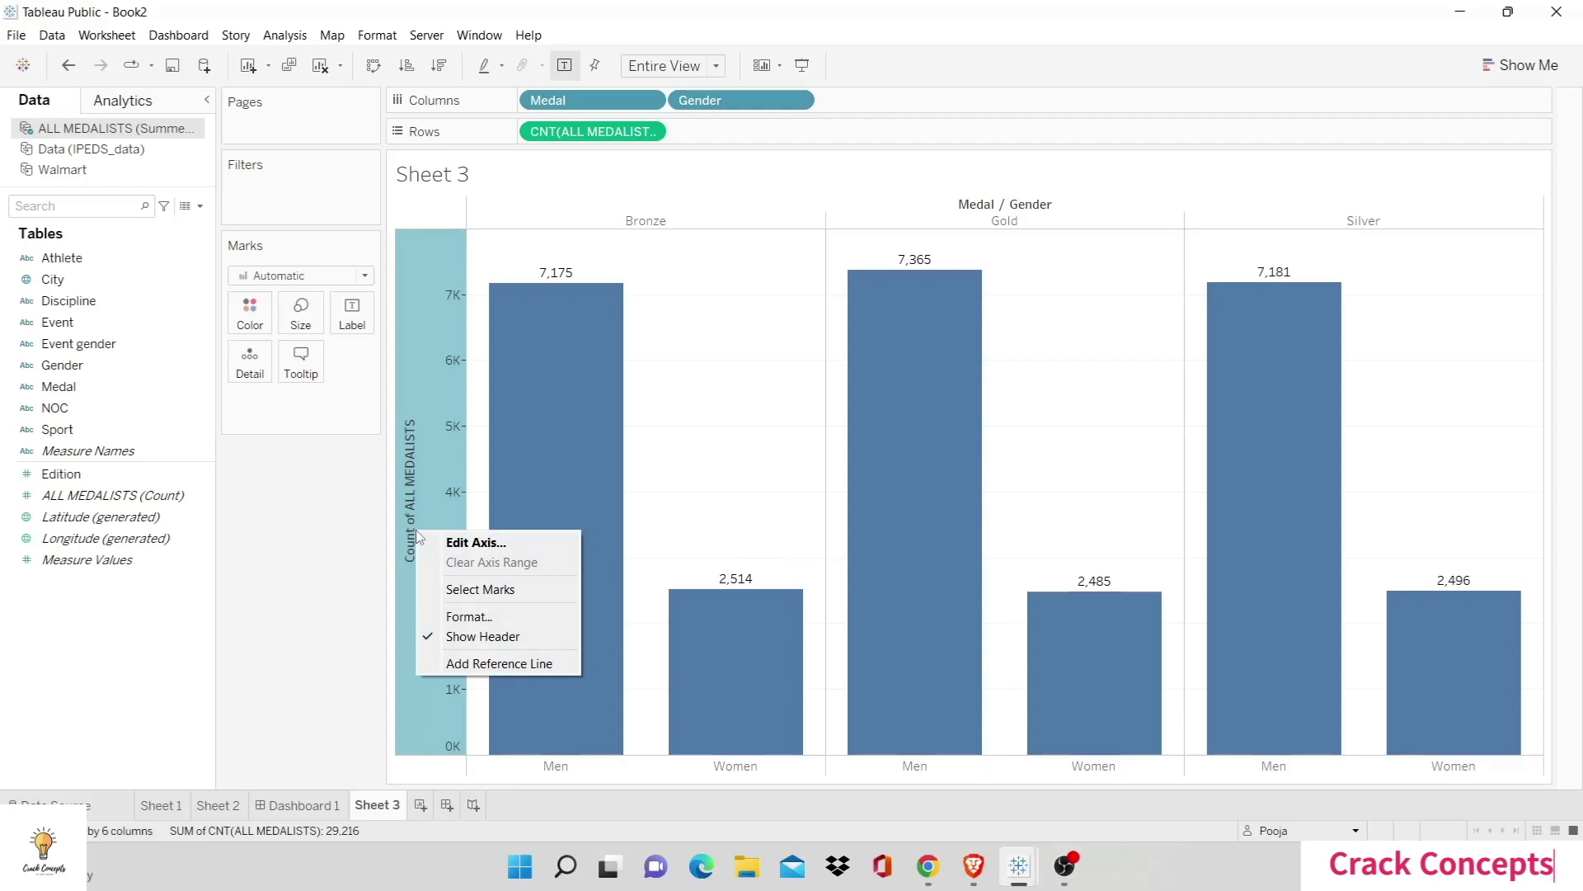
left_click(438, 540)
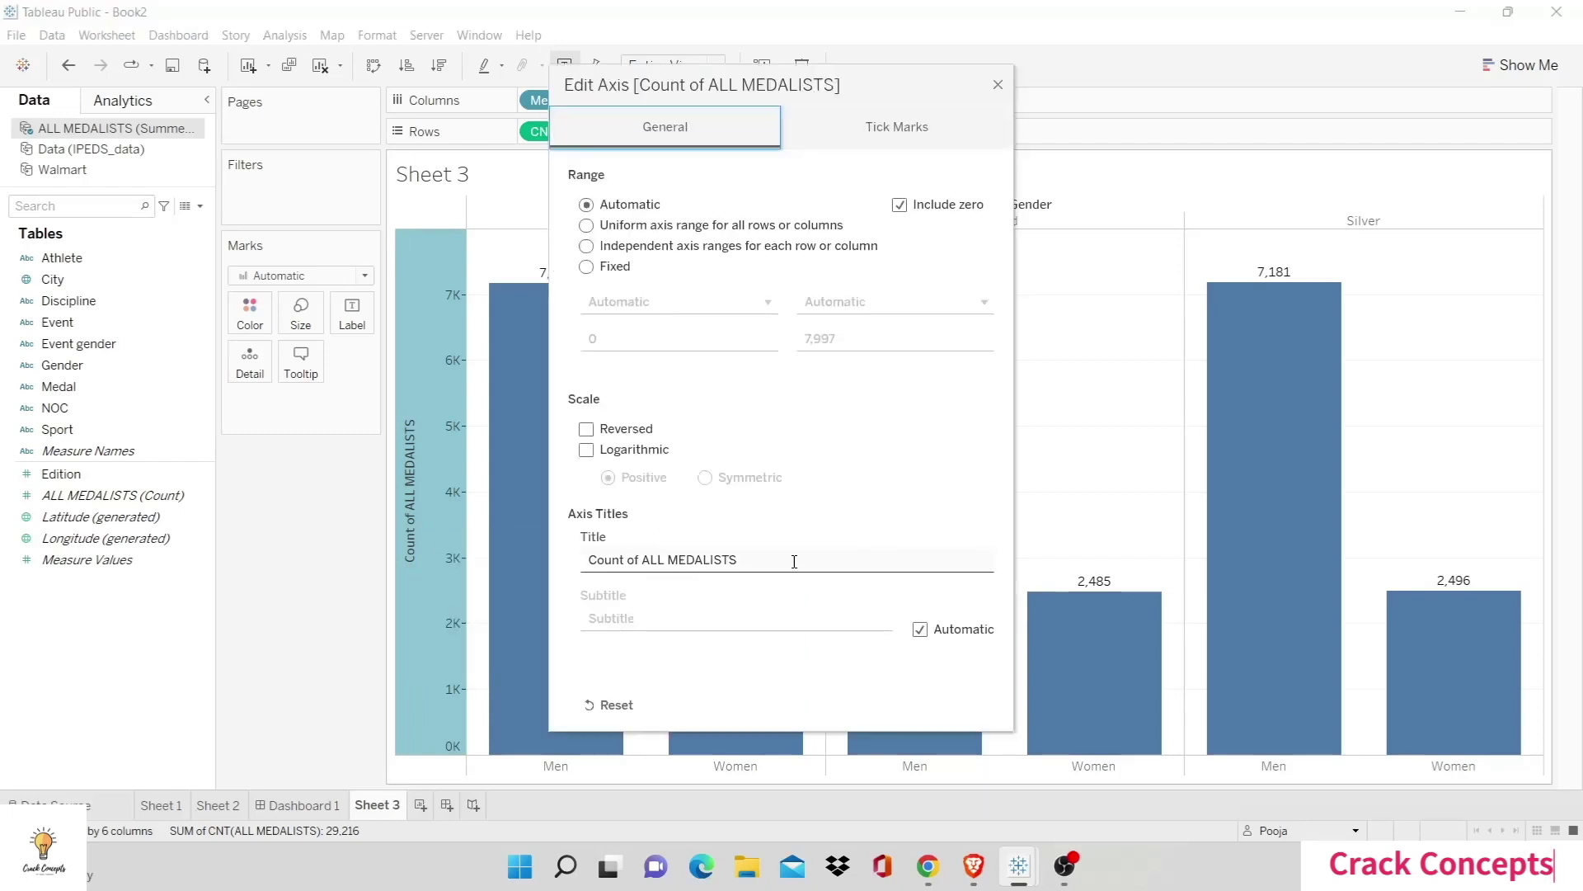
left_click(794, 562)
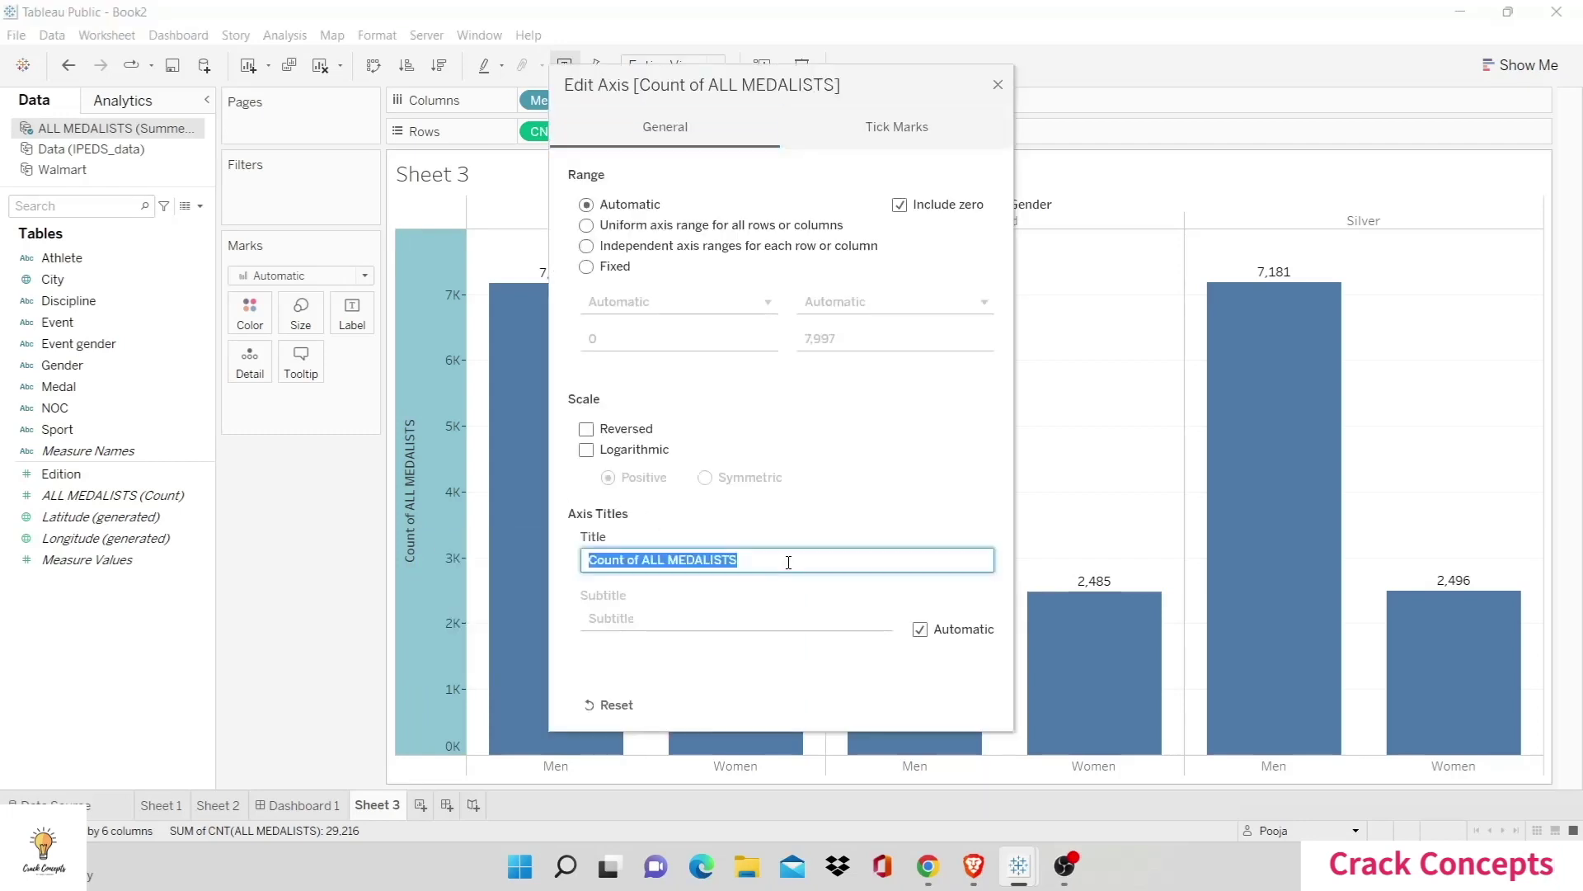
left_click(998, 85)
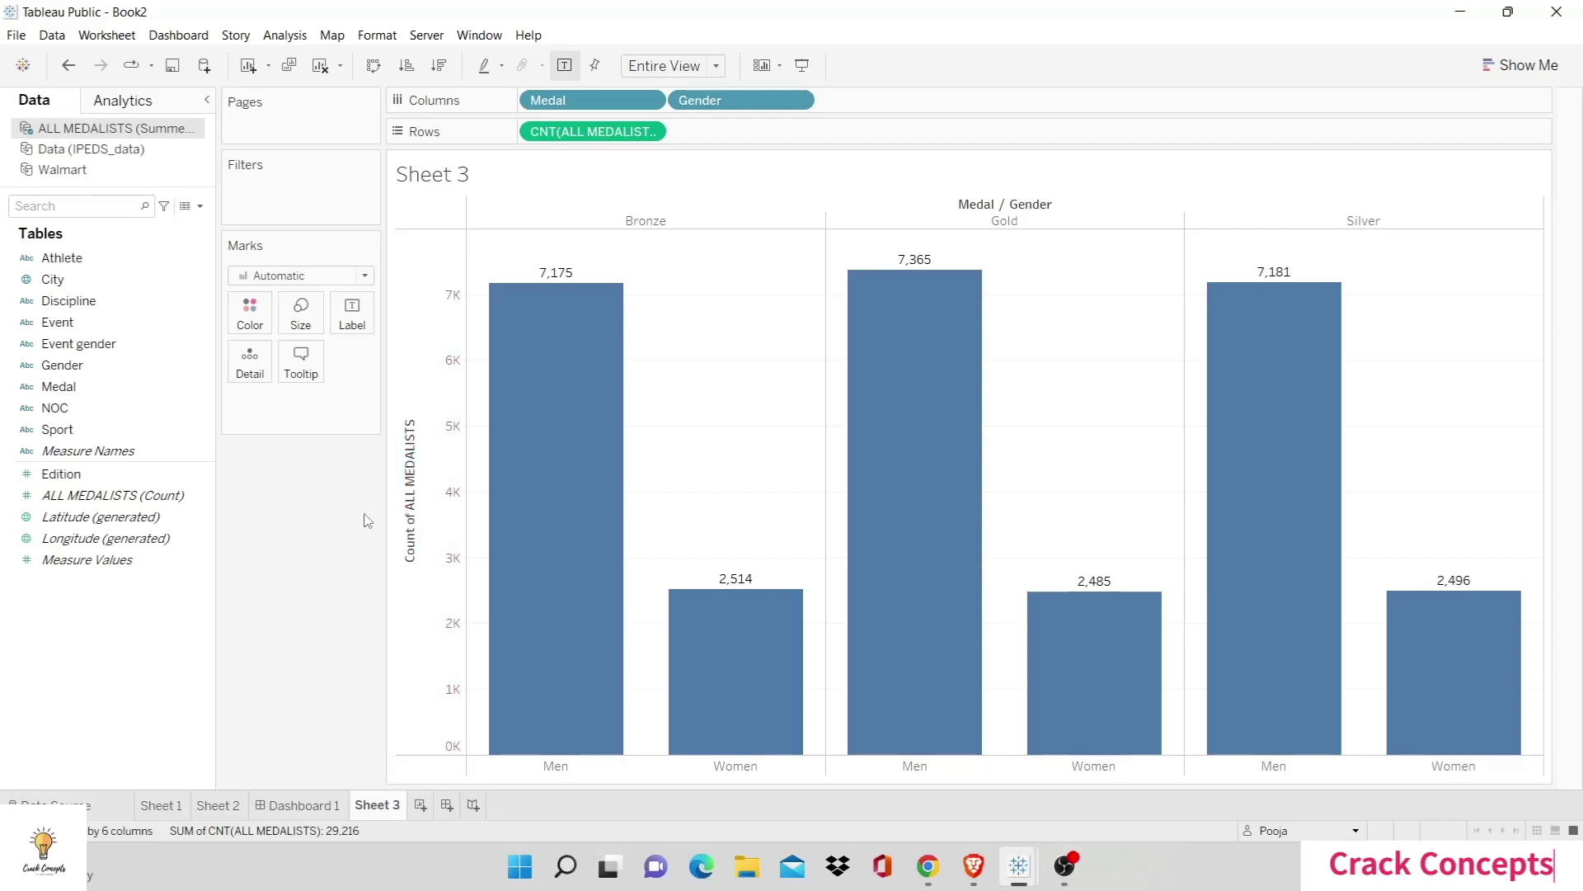
Step: Start a new calculated field named Label
left_click(200, 206)
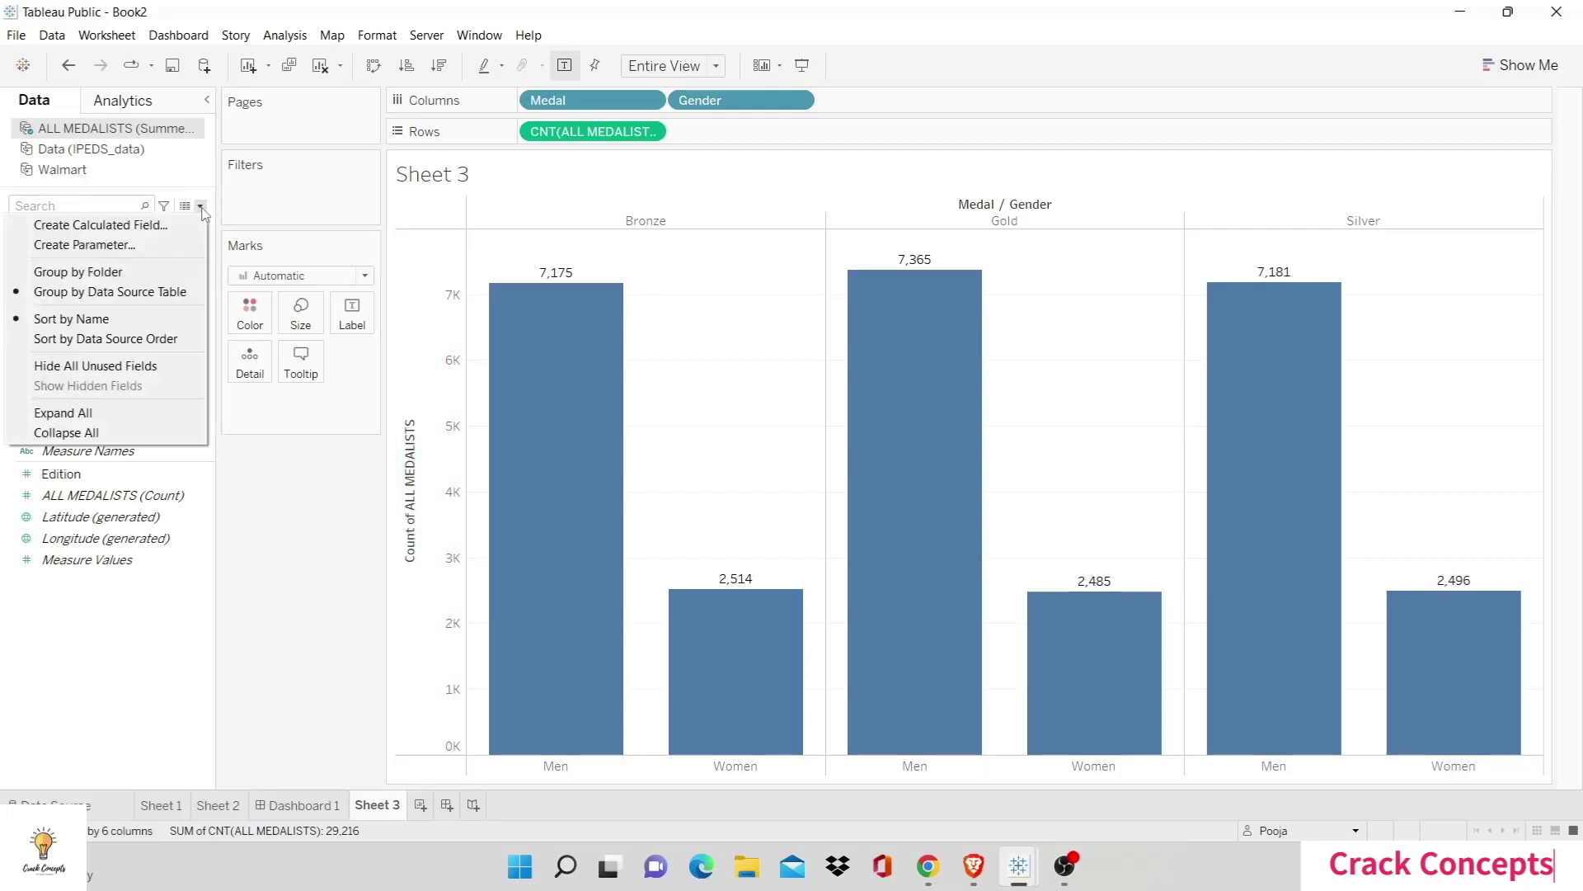
left_click(169, 220)
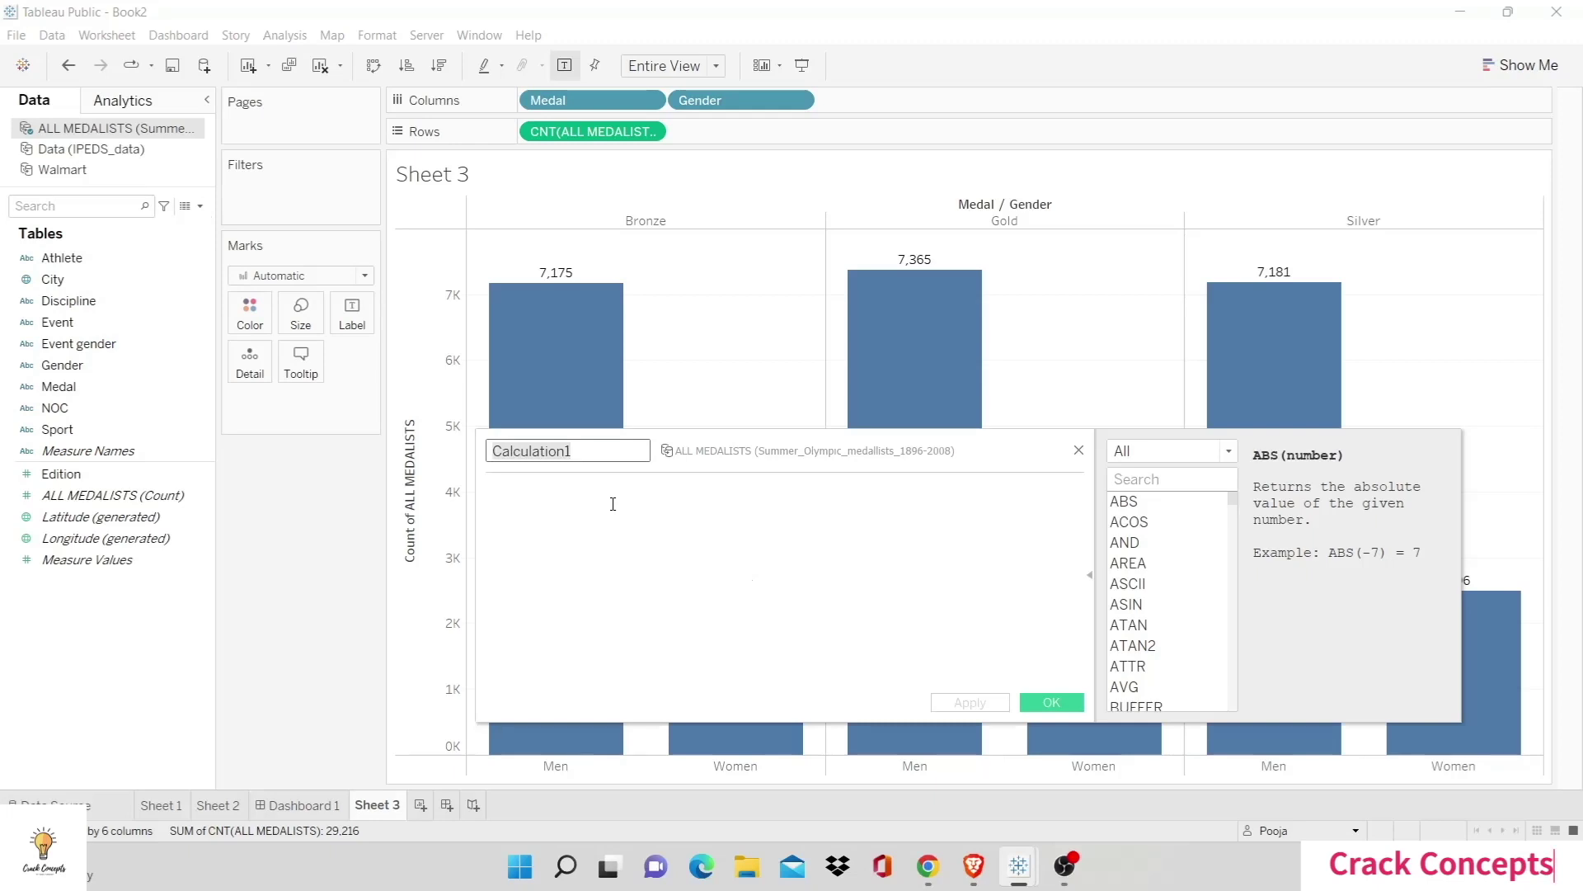
type("Label")
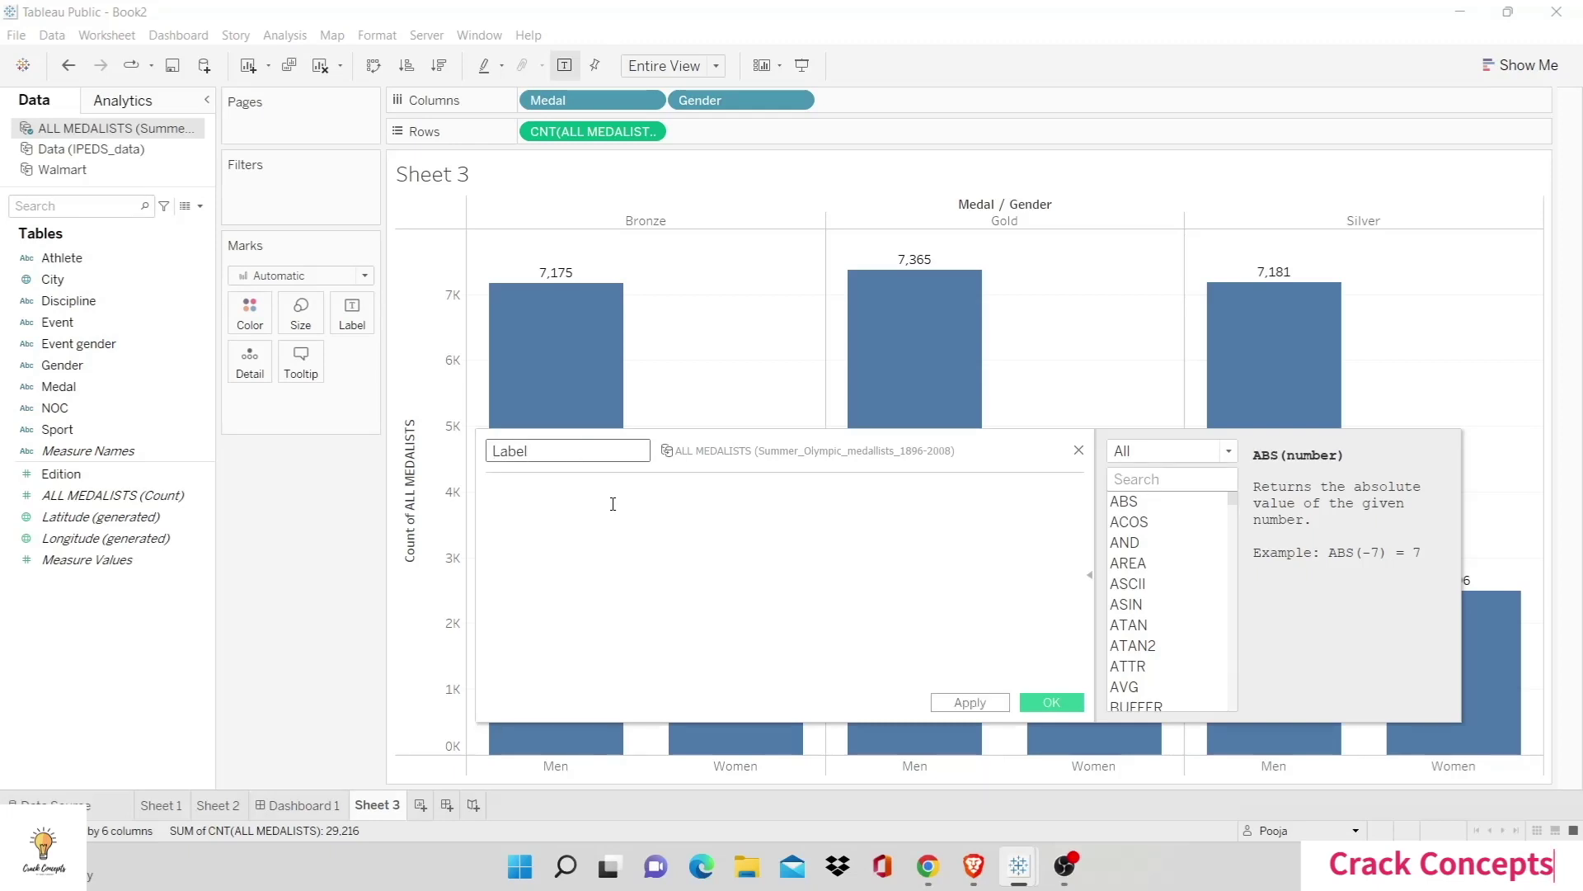
Step: Enter the quoted text NO. OF MEDALS with each letter on its own line, and save
left_click(613, 504)
type("\"")
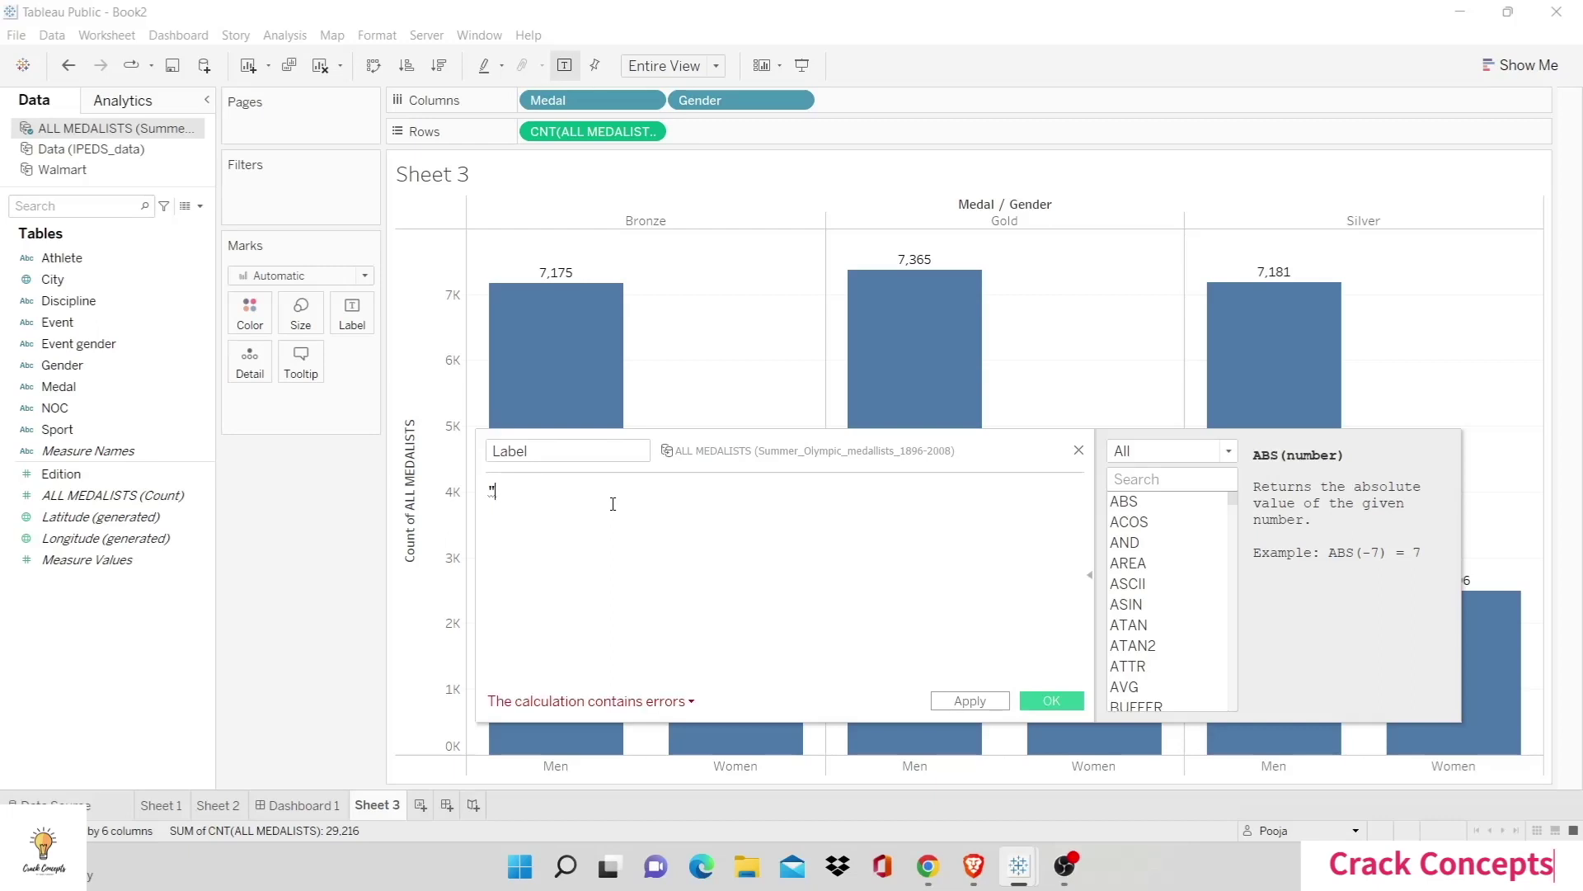
type("N")
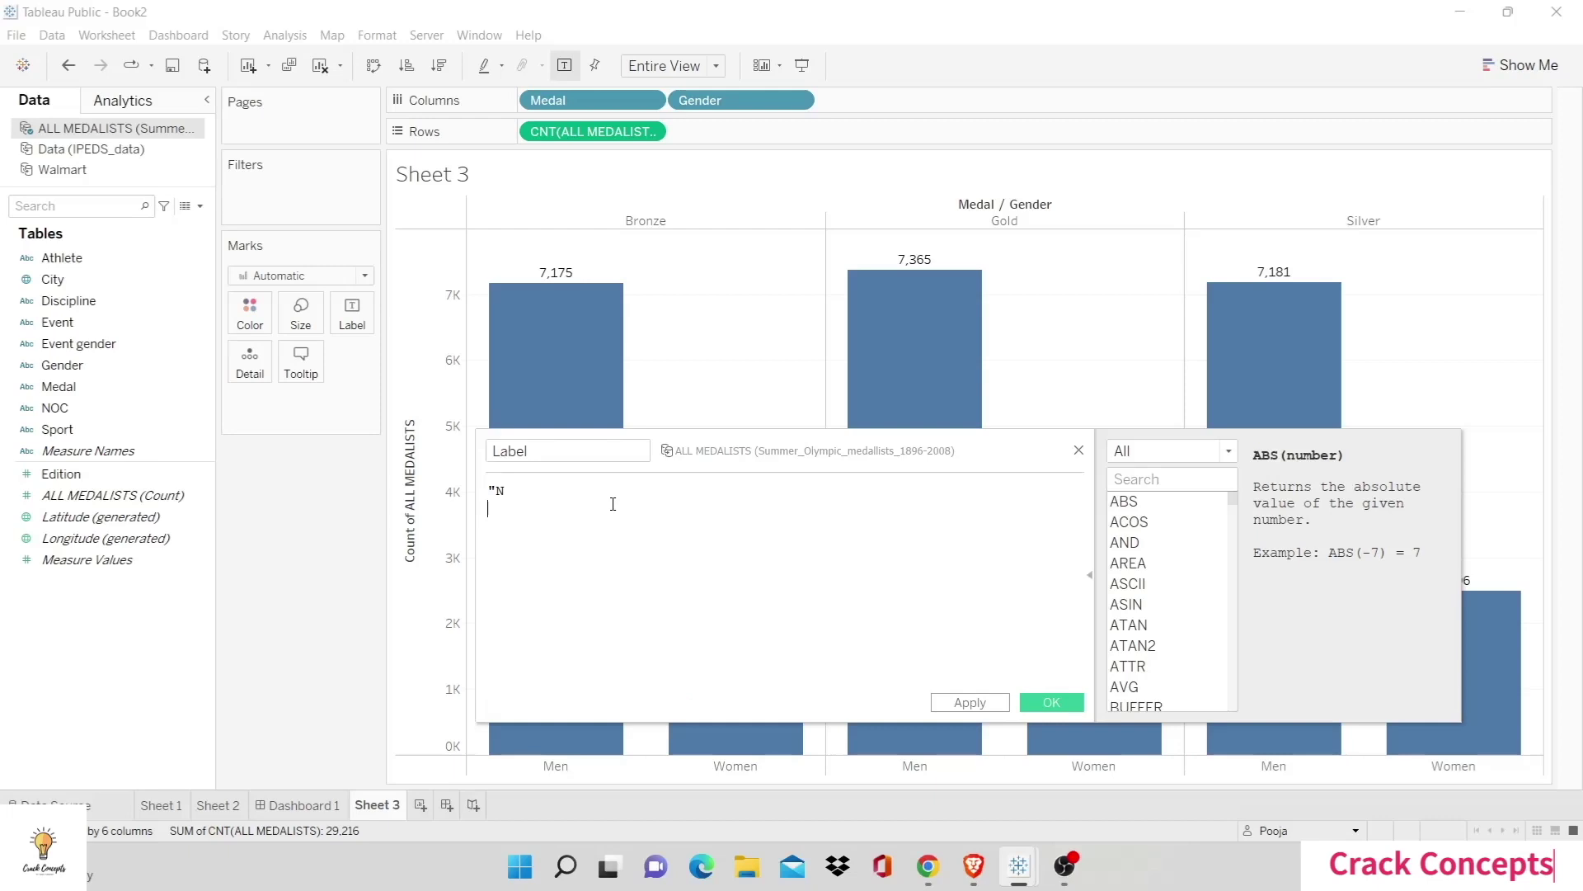
key("Return")
type("o.")
key("Return")
key("Return")
type("q")
type("F")
type("M")
key("Return")
type("E")
key("Return")
type("D")
key("Return")
type("A")
key("Return")
type("L")
key("Return")
type("S")
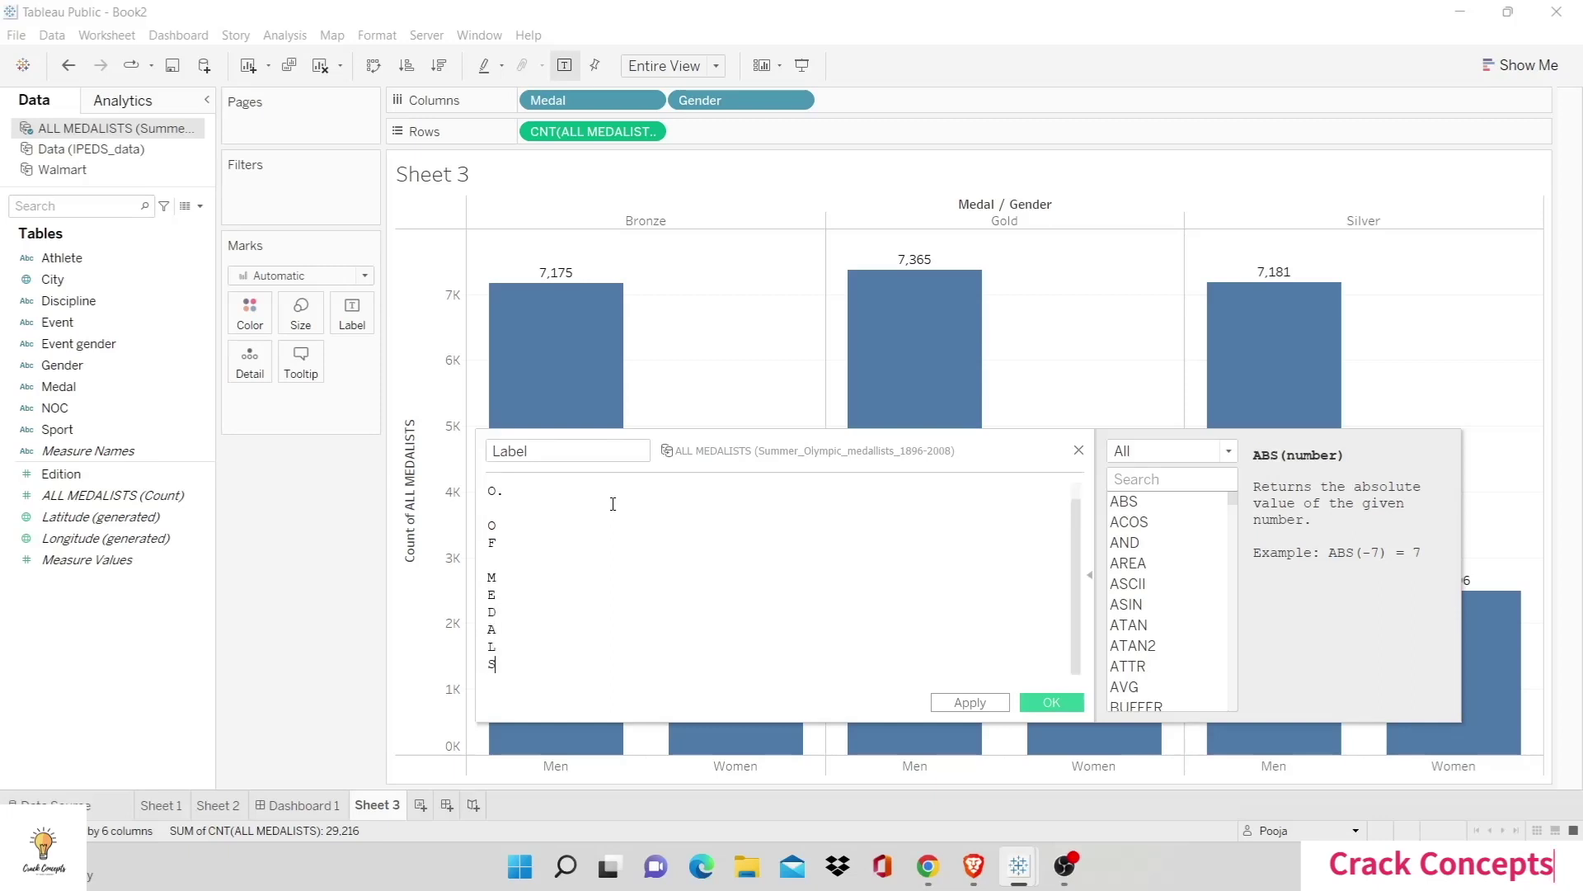
type("\"")
left_click(1047, 704)
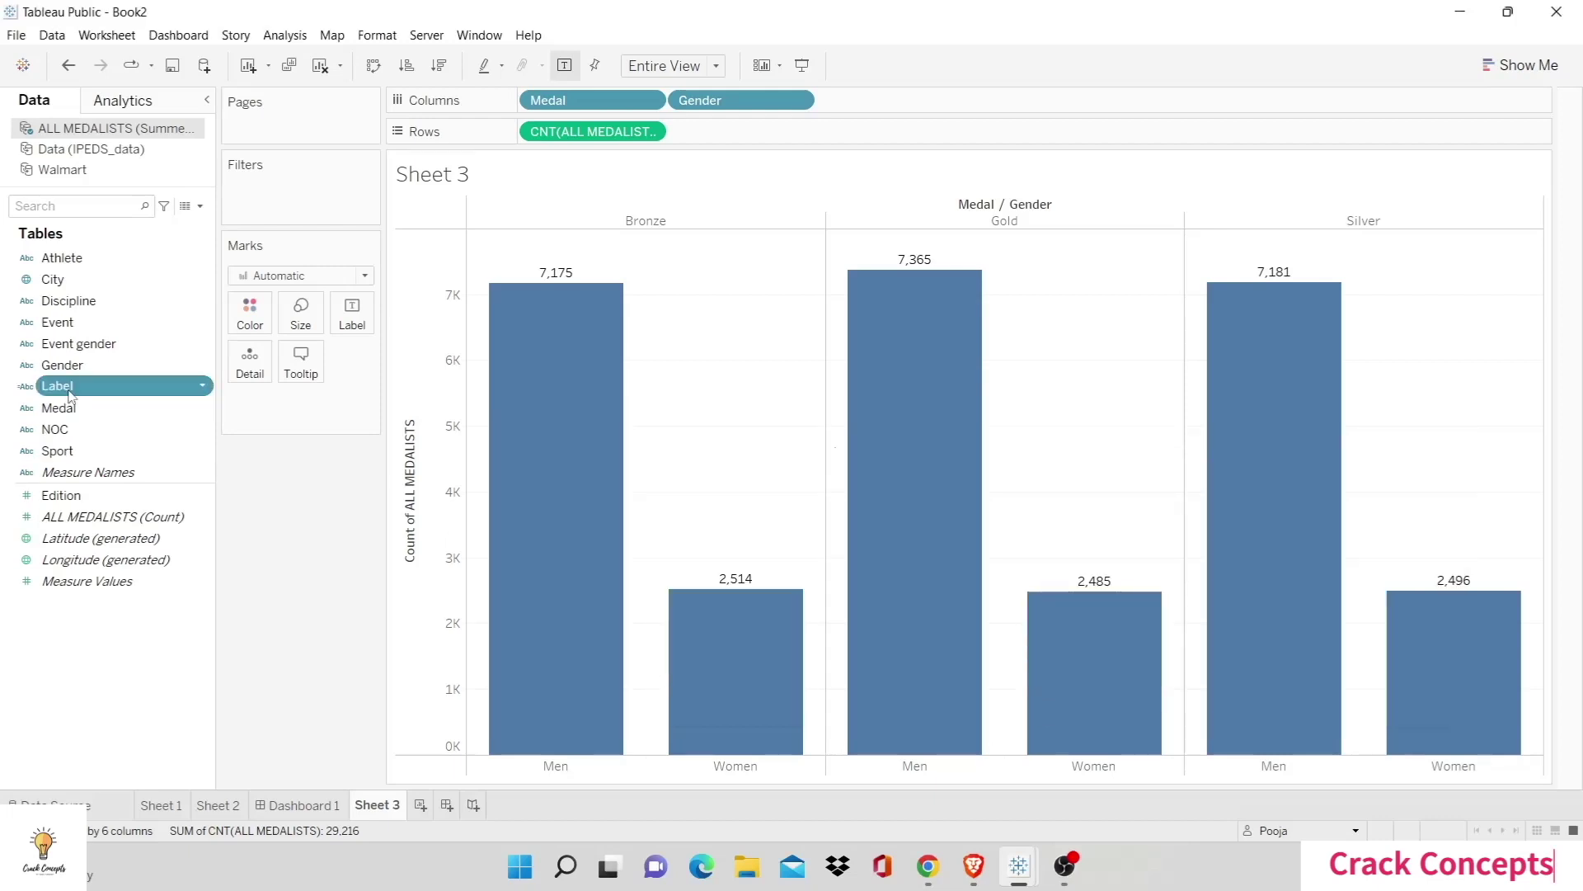
Step: Put Label on Rows and delete the count axis's default title, leaving it blank
left_click_drag(69, 394, 523, 139)
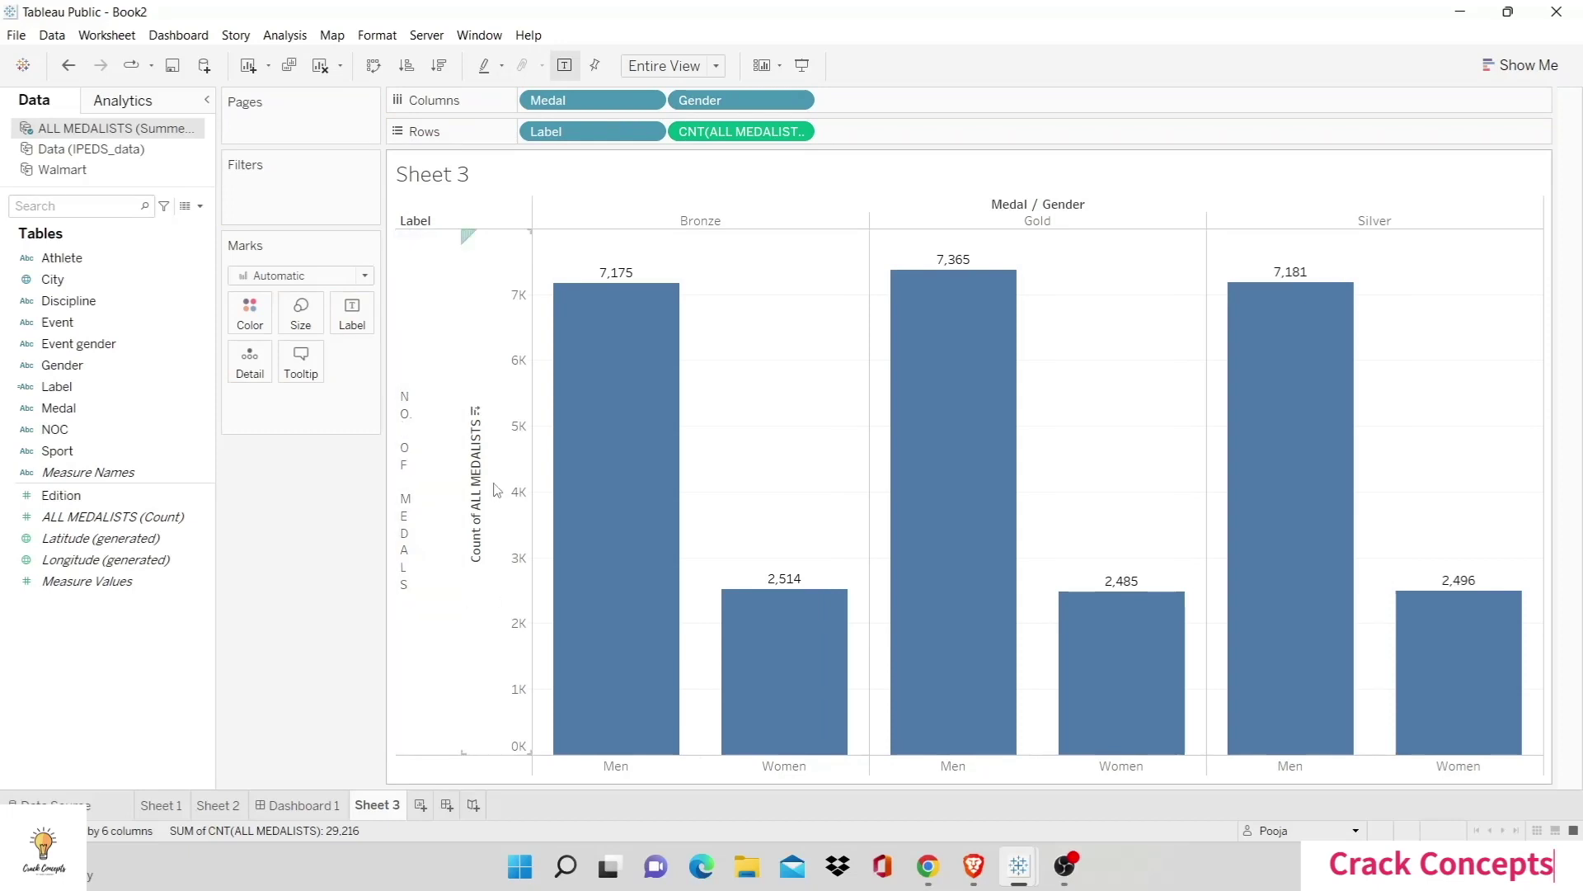
left_click(477, 531)
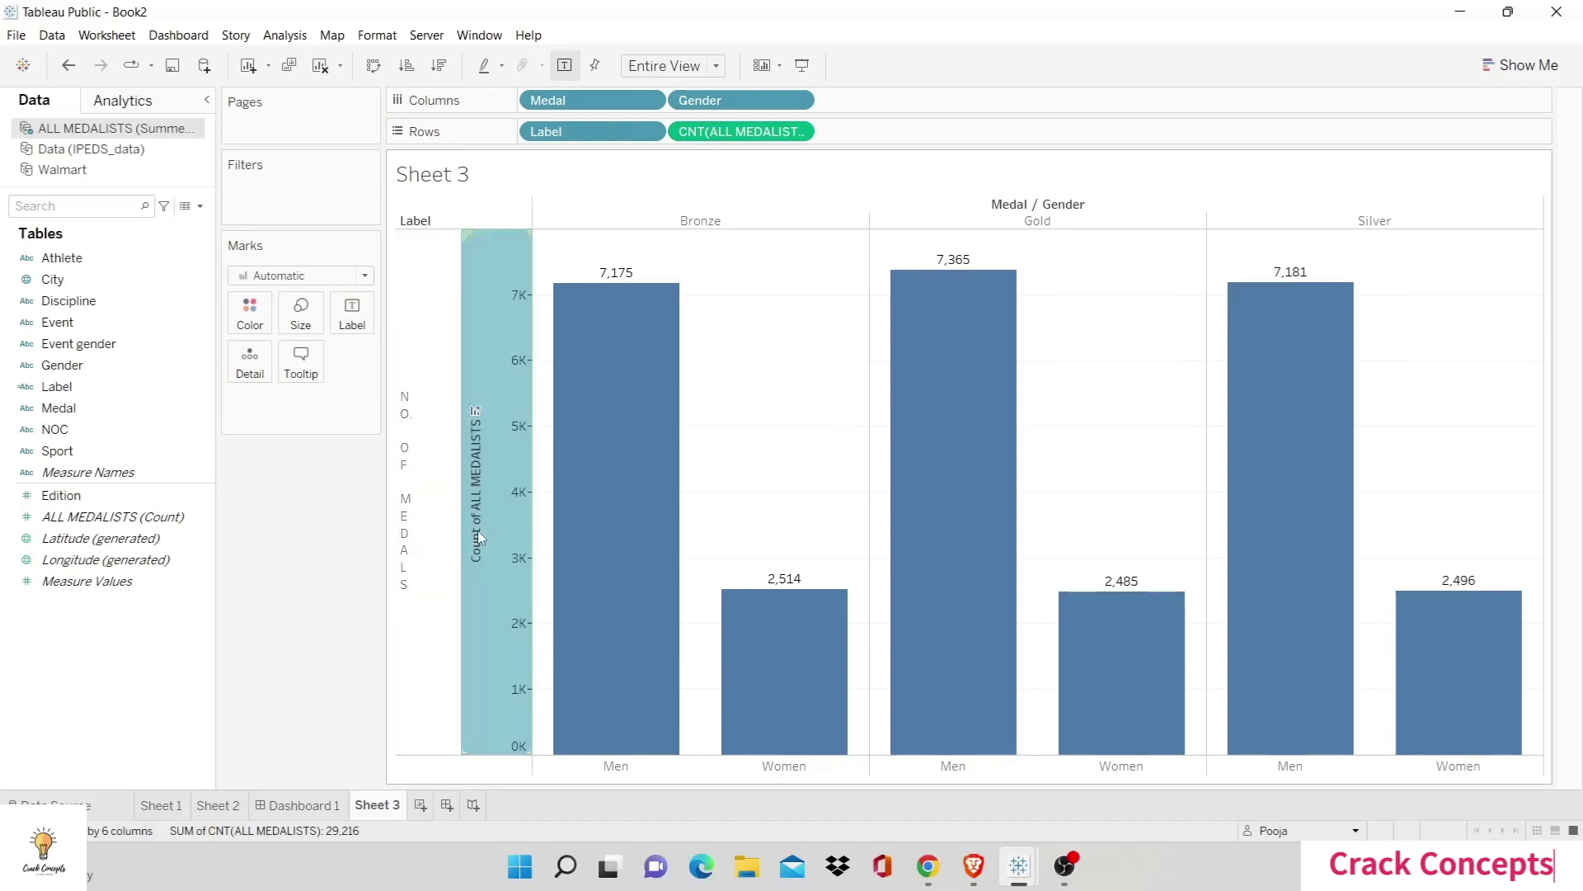
right_click(477, 531)
left_click(502, 543)
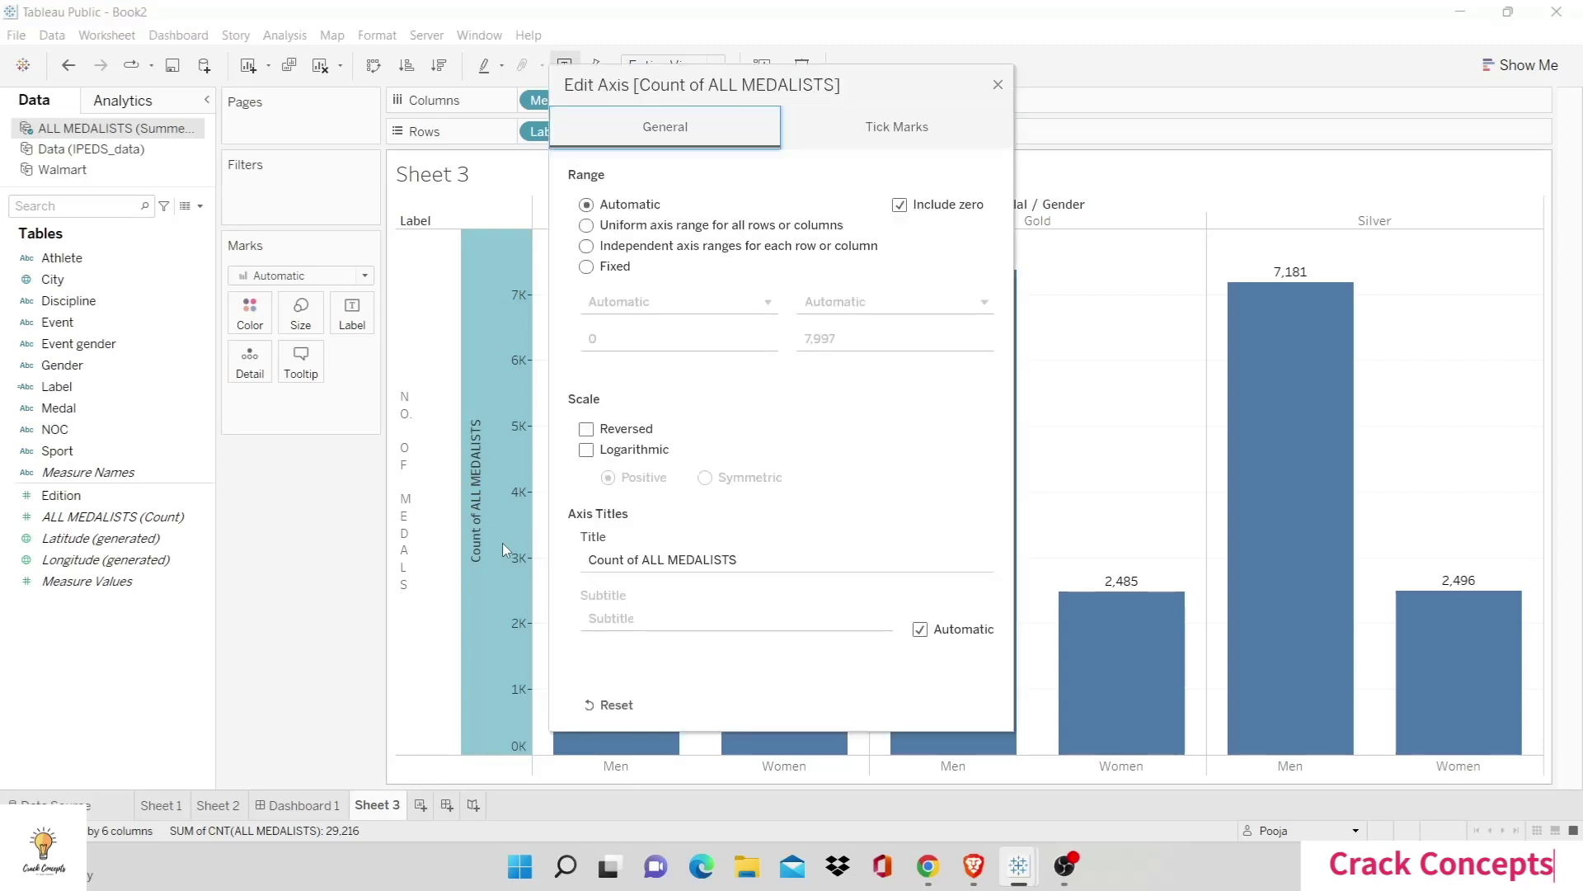
triple_click(801, 552)
key("BackSpace")
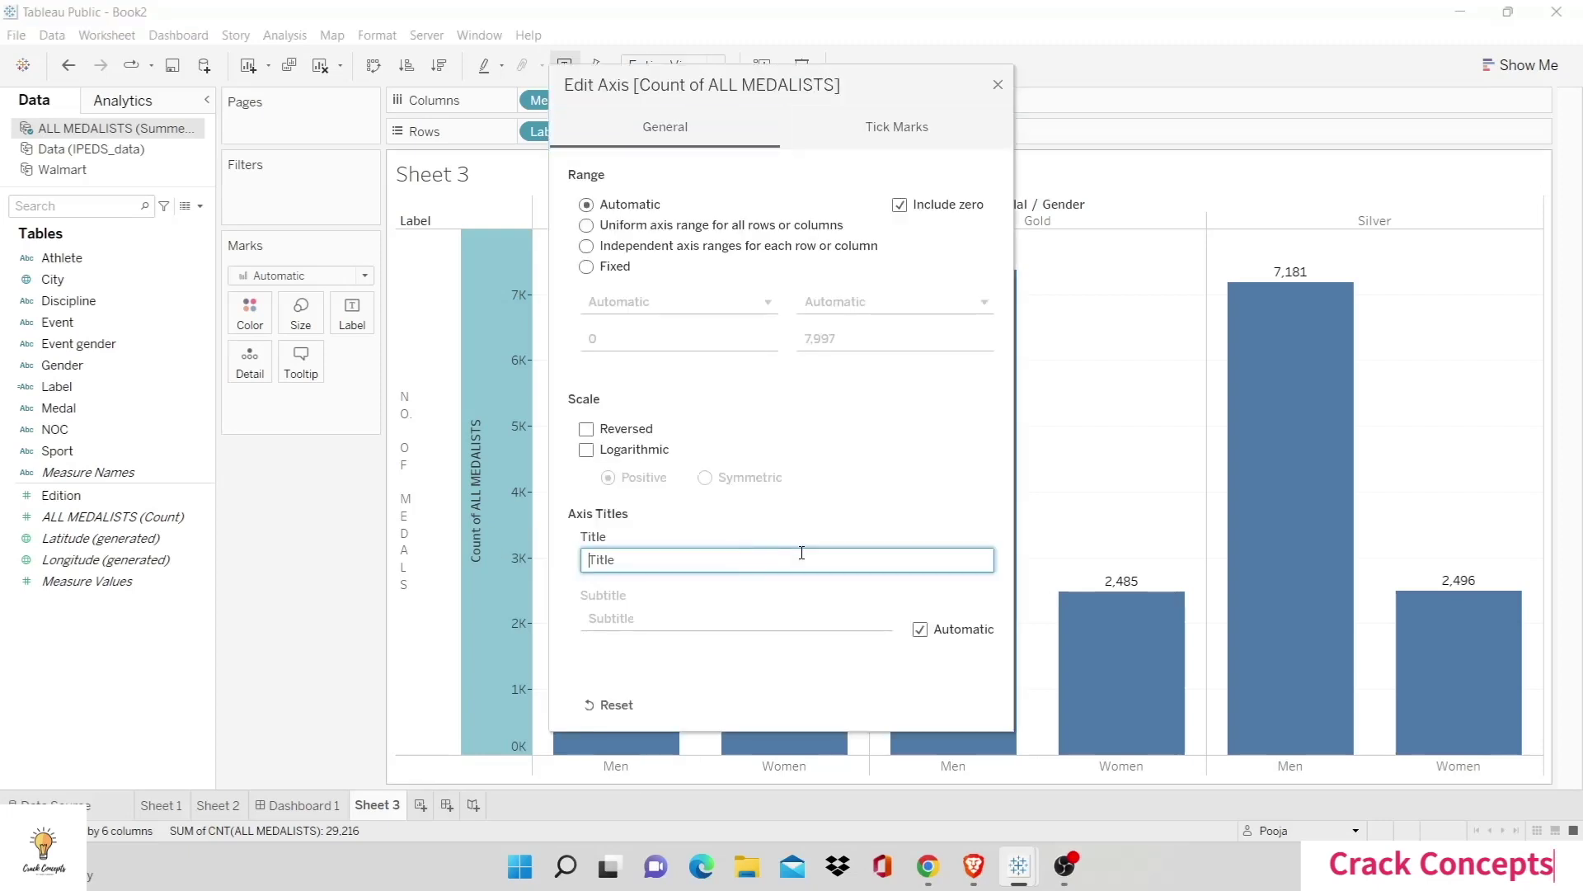
left_click(998, 85)
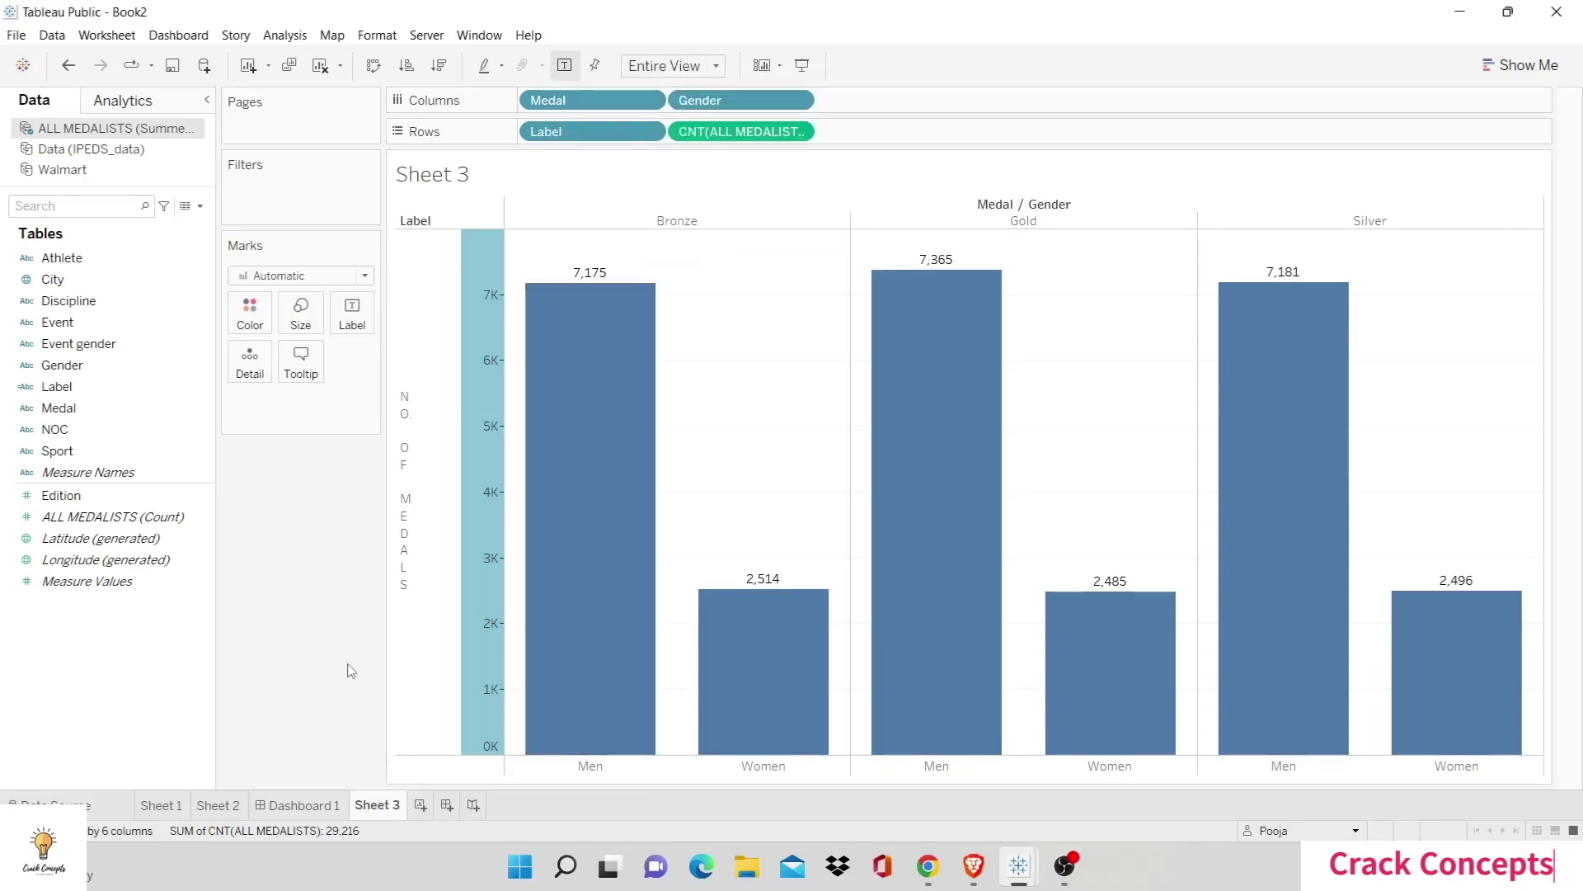